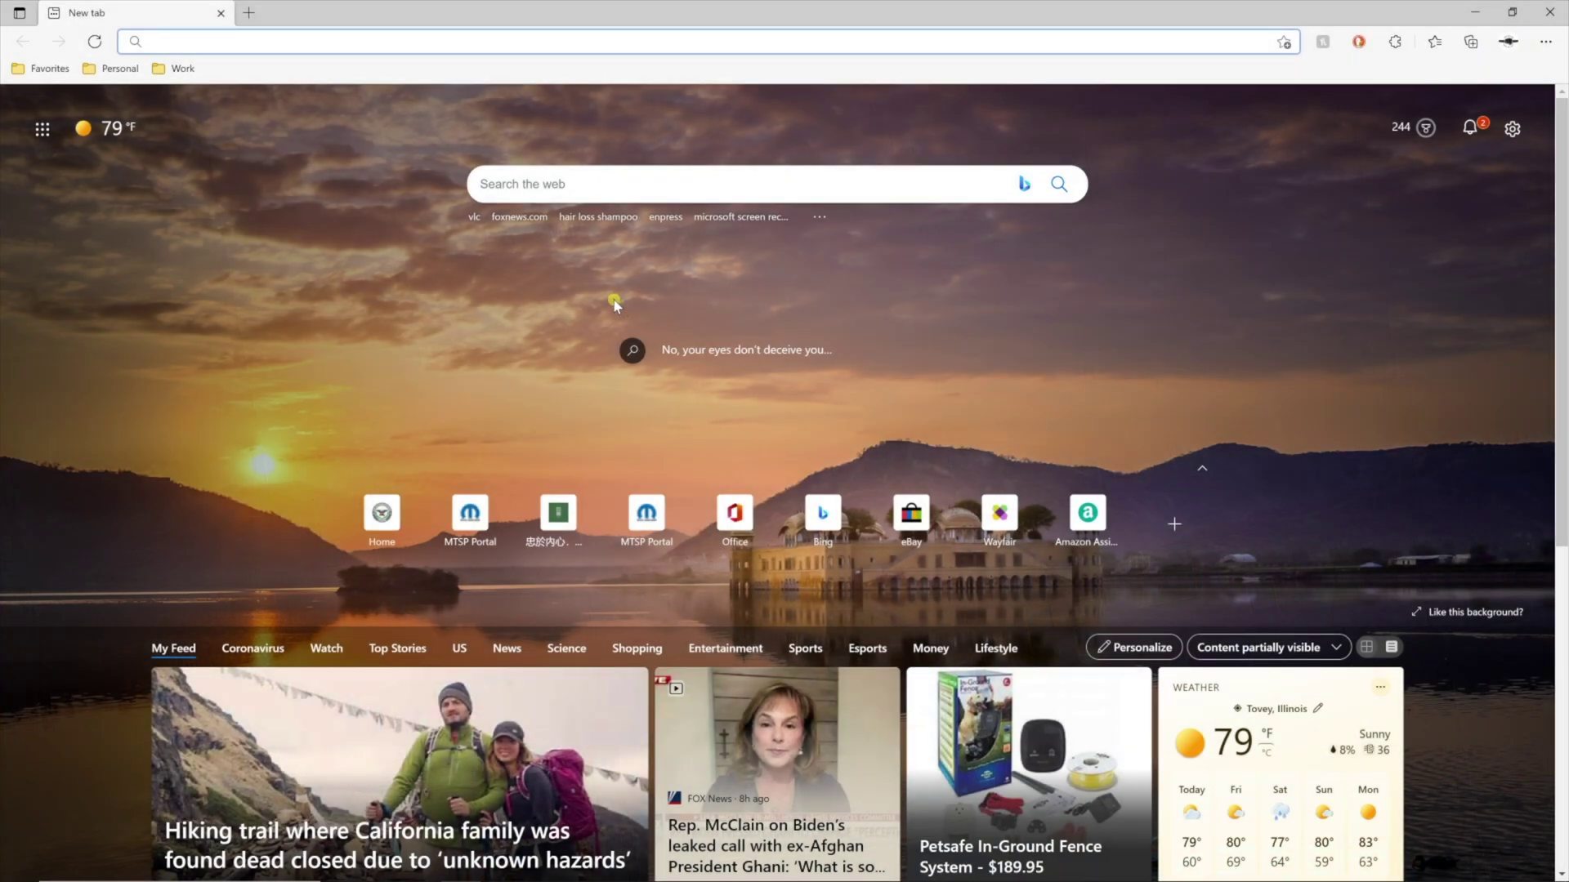
Go to fcawitech.com and start registering a new Aftermarket account.
text(fcawitech.com/aftermarket/)
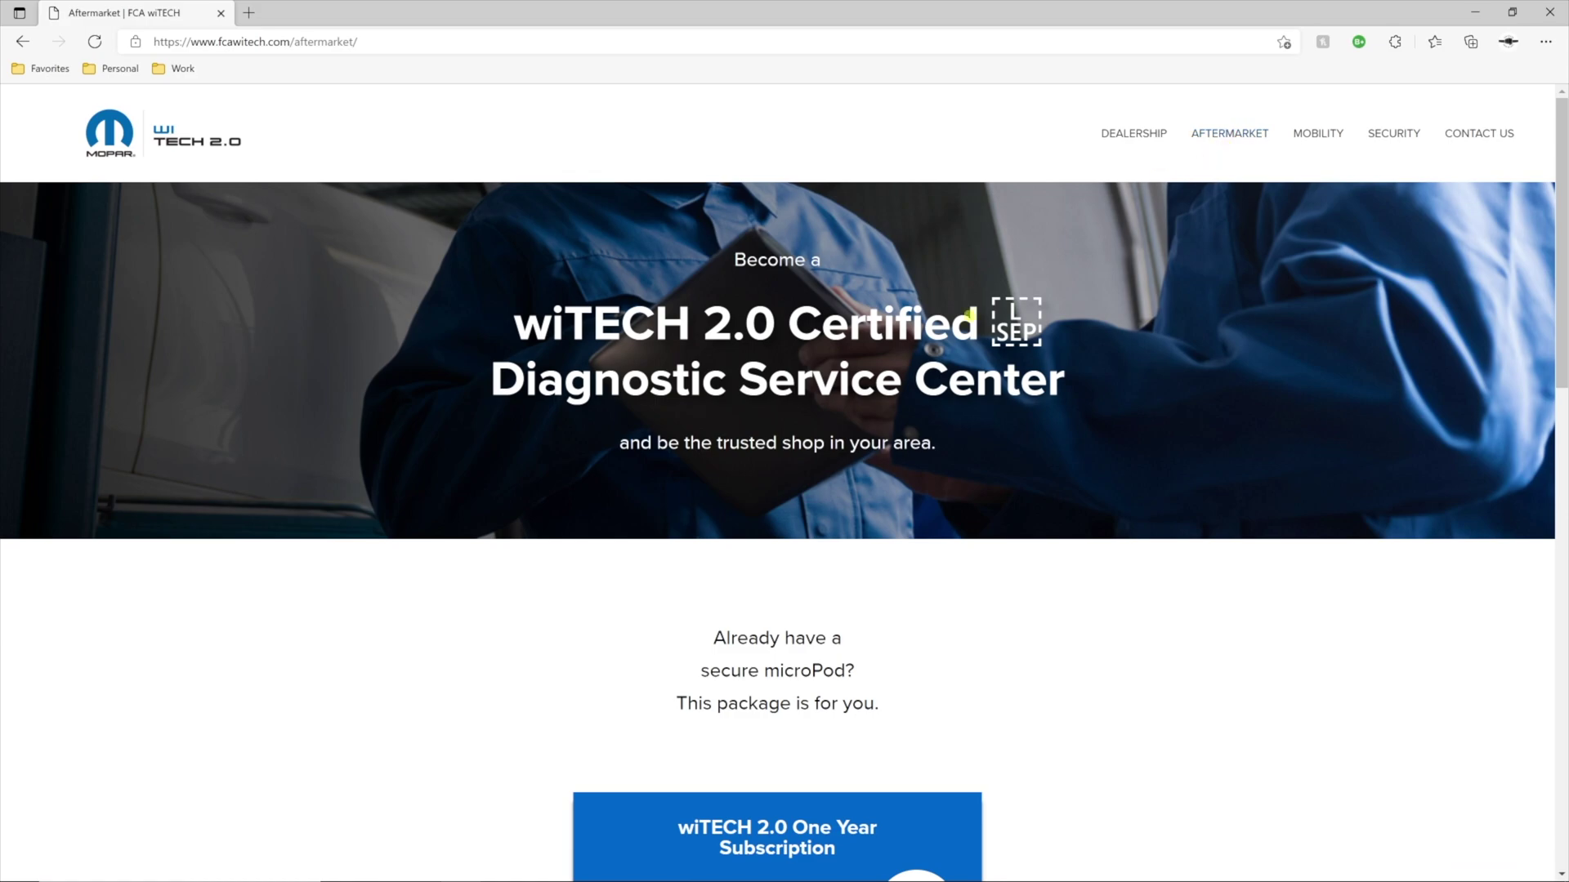
scroll(850, 529, down, 7)
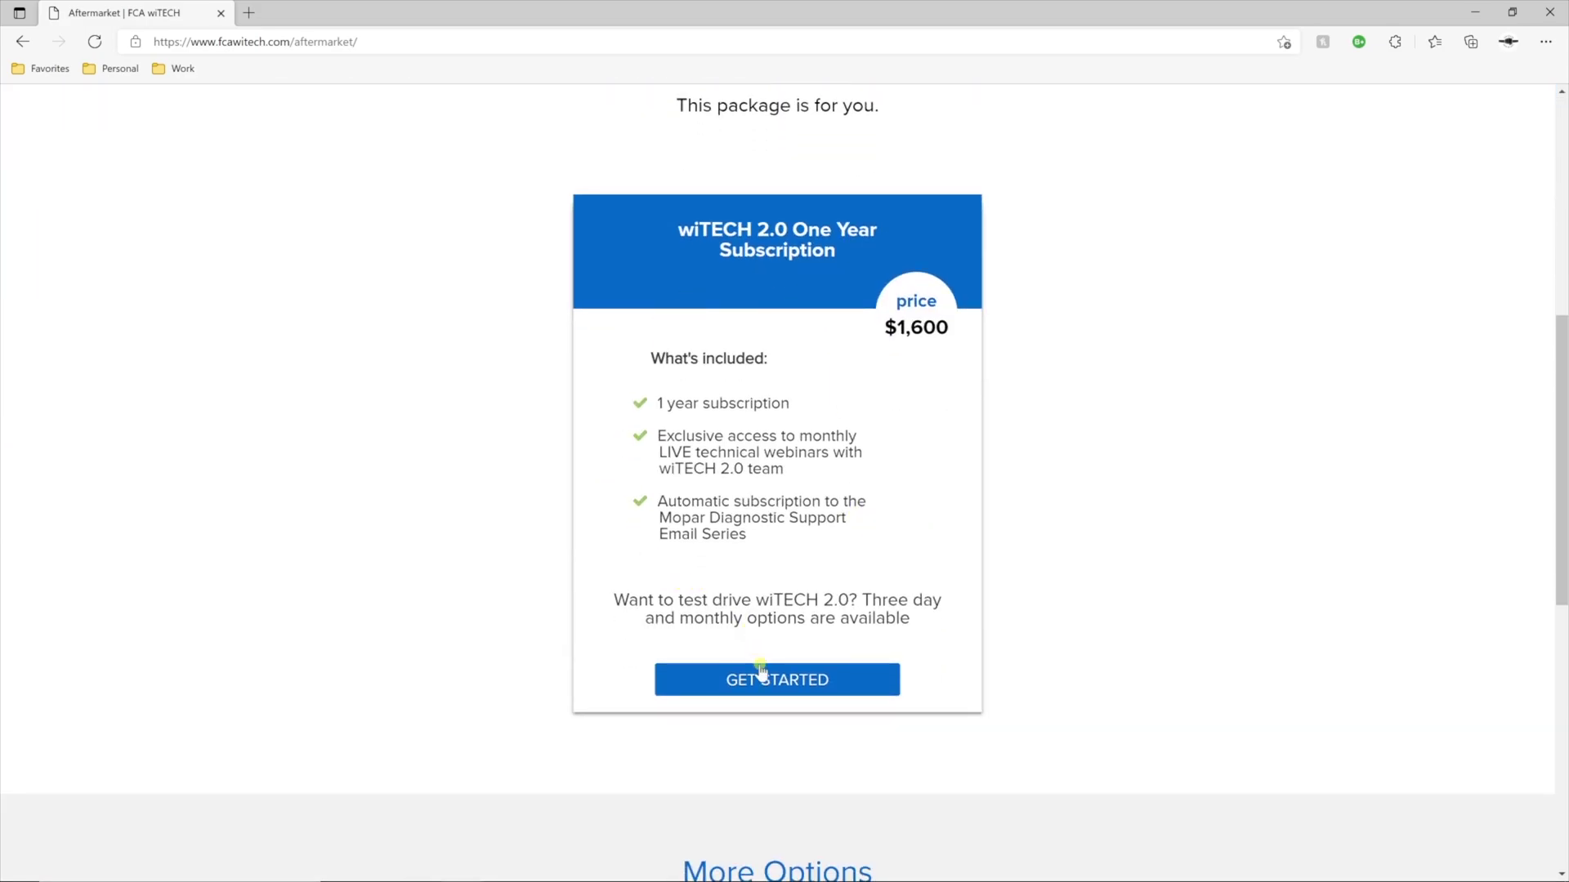
click(764, 678)
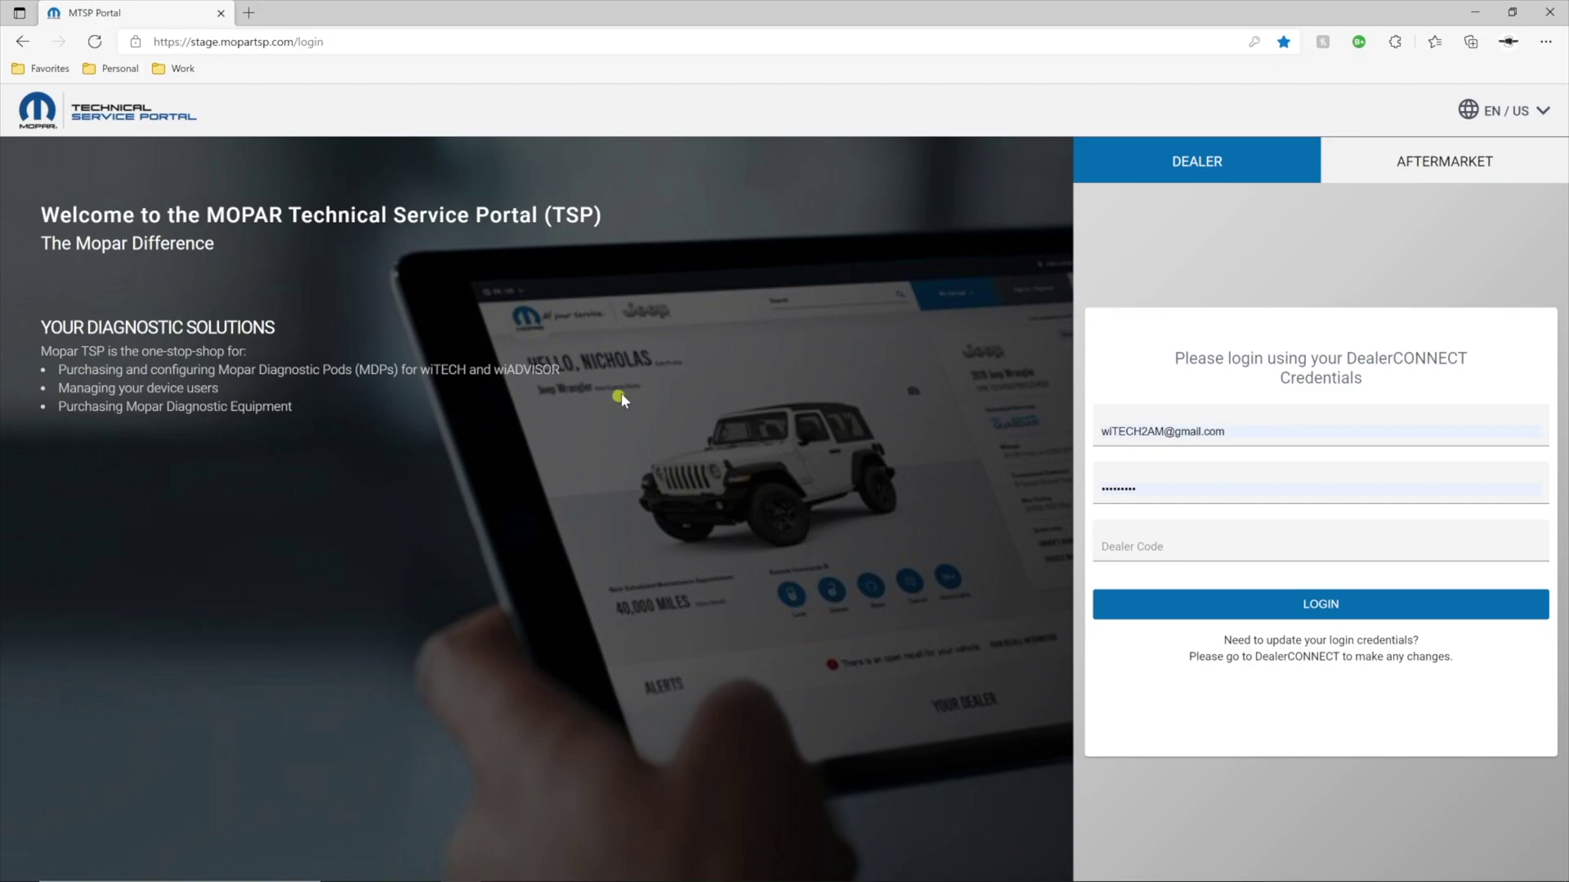
click(1432, 173)
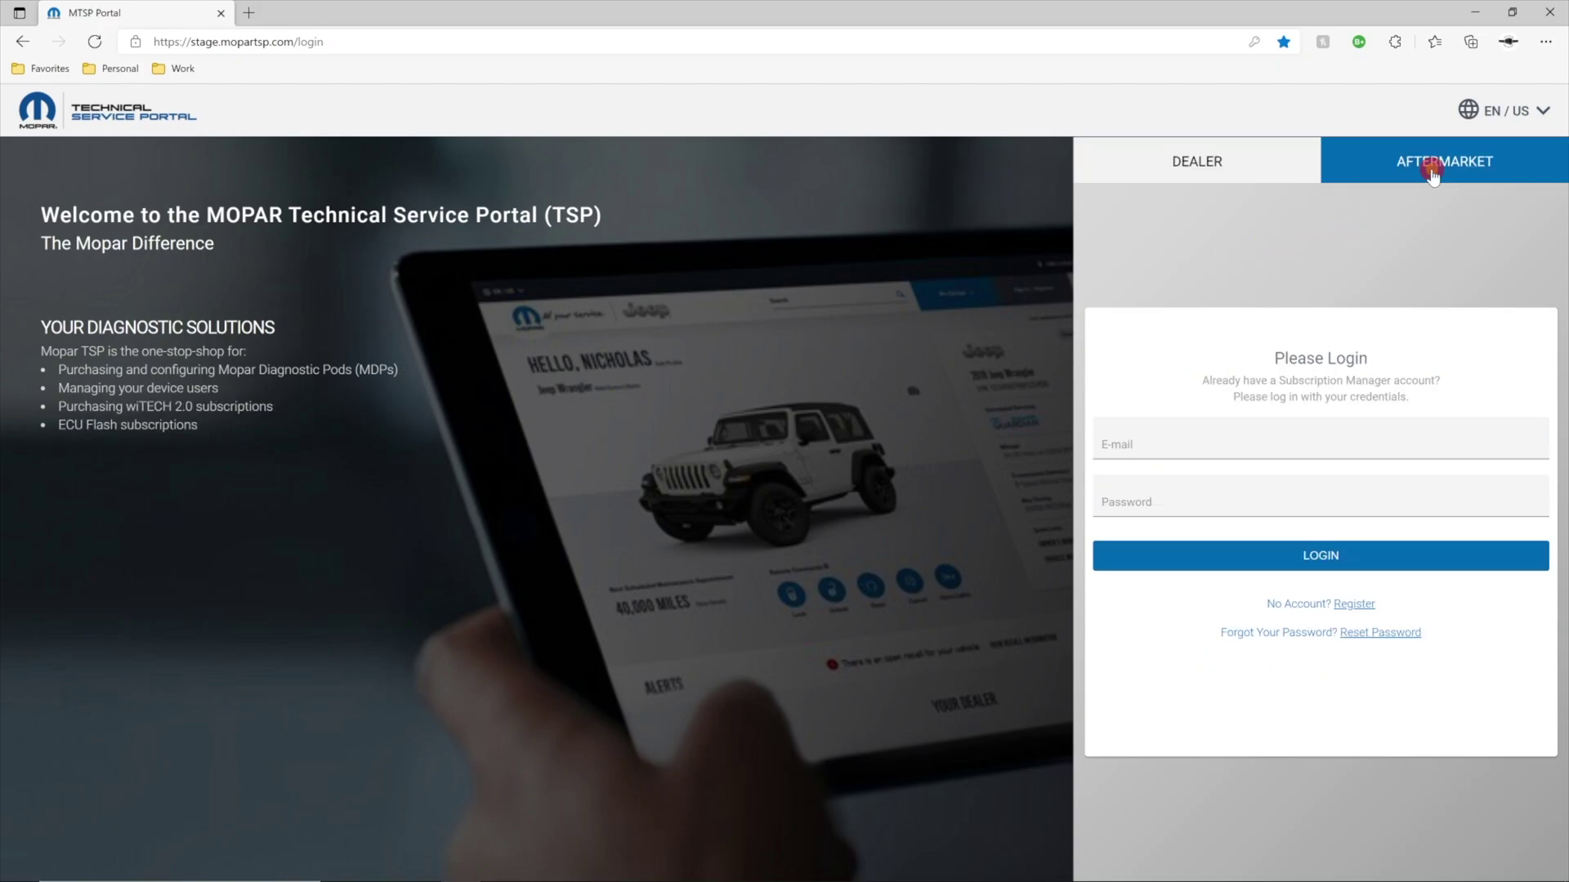
click(1357, 606)
Enter the account e-mail address and submit the signup.
click(1261, 530)
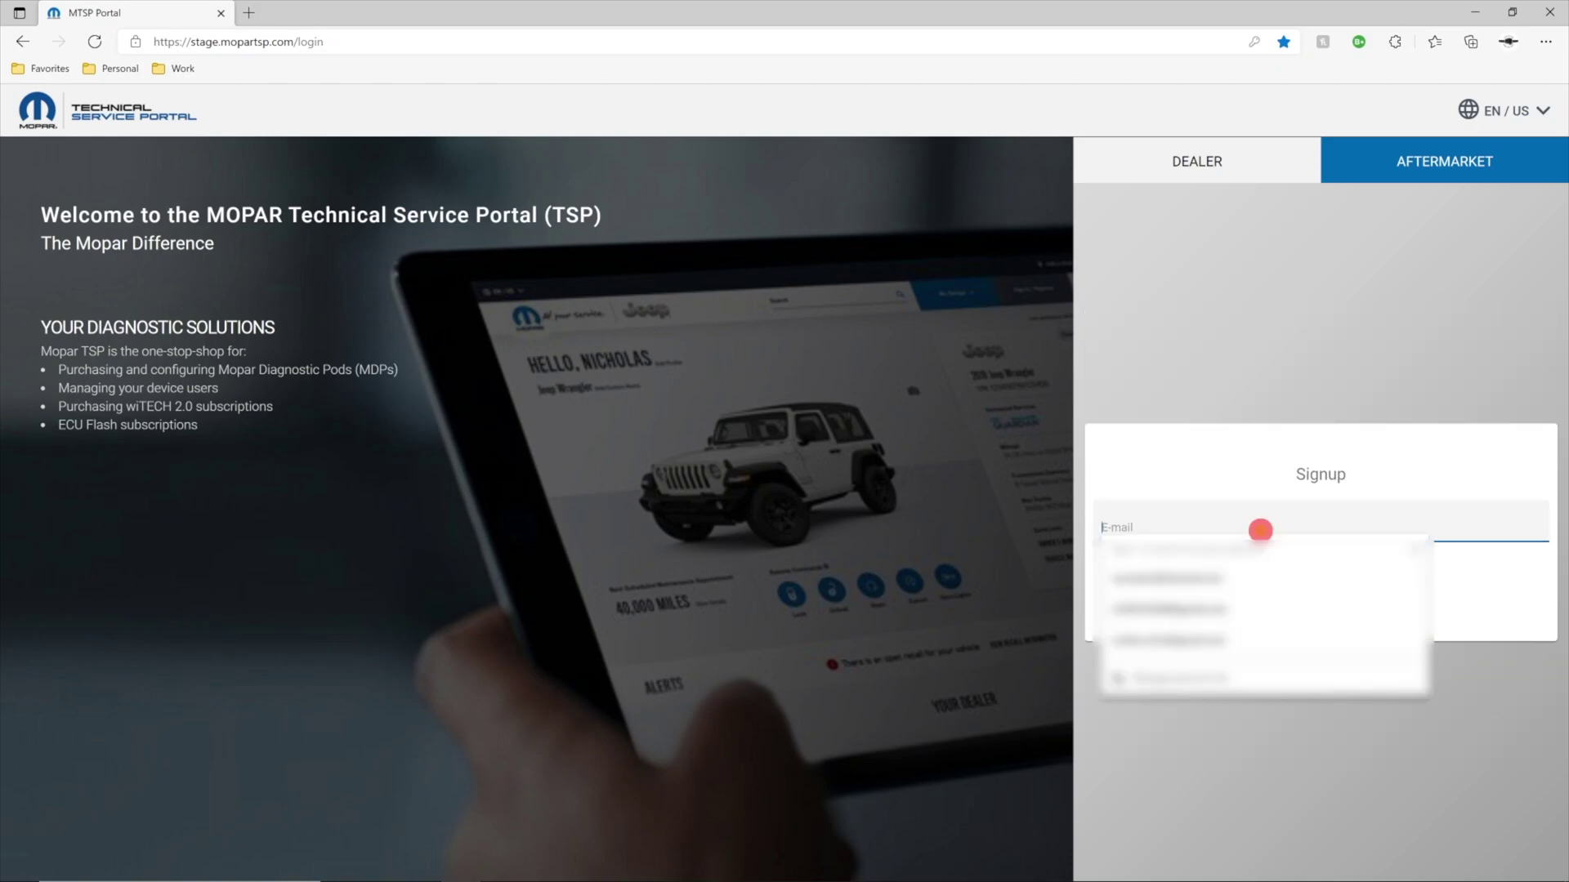
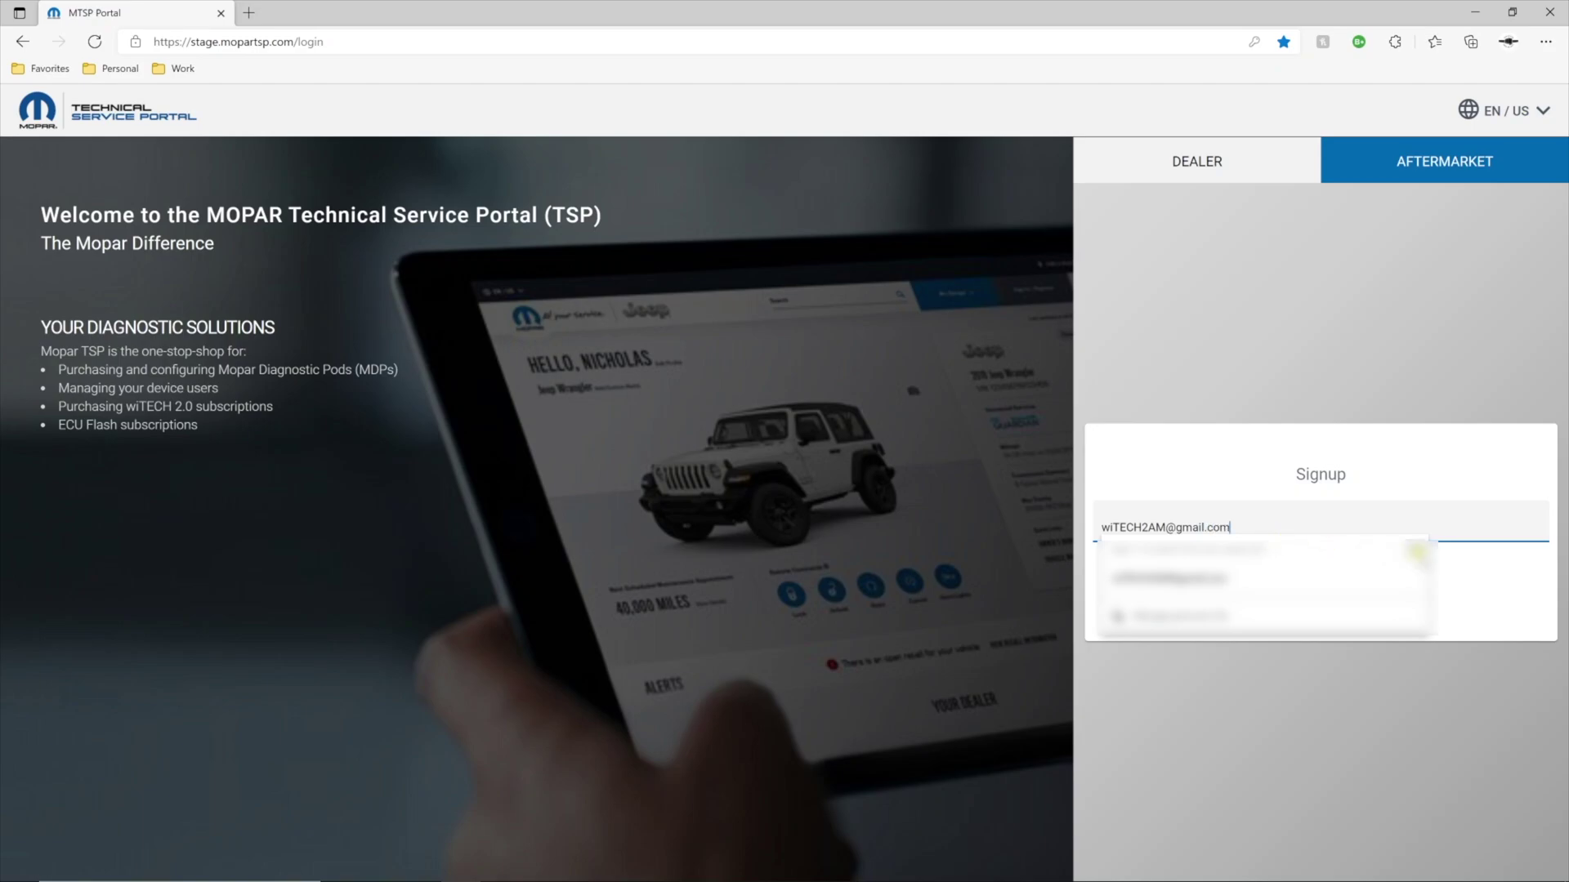
click(1373, 577)
click(1277, 584)
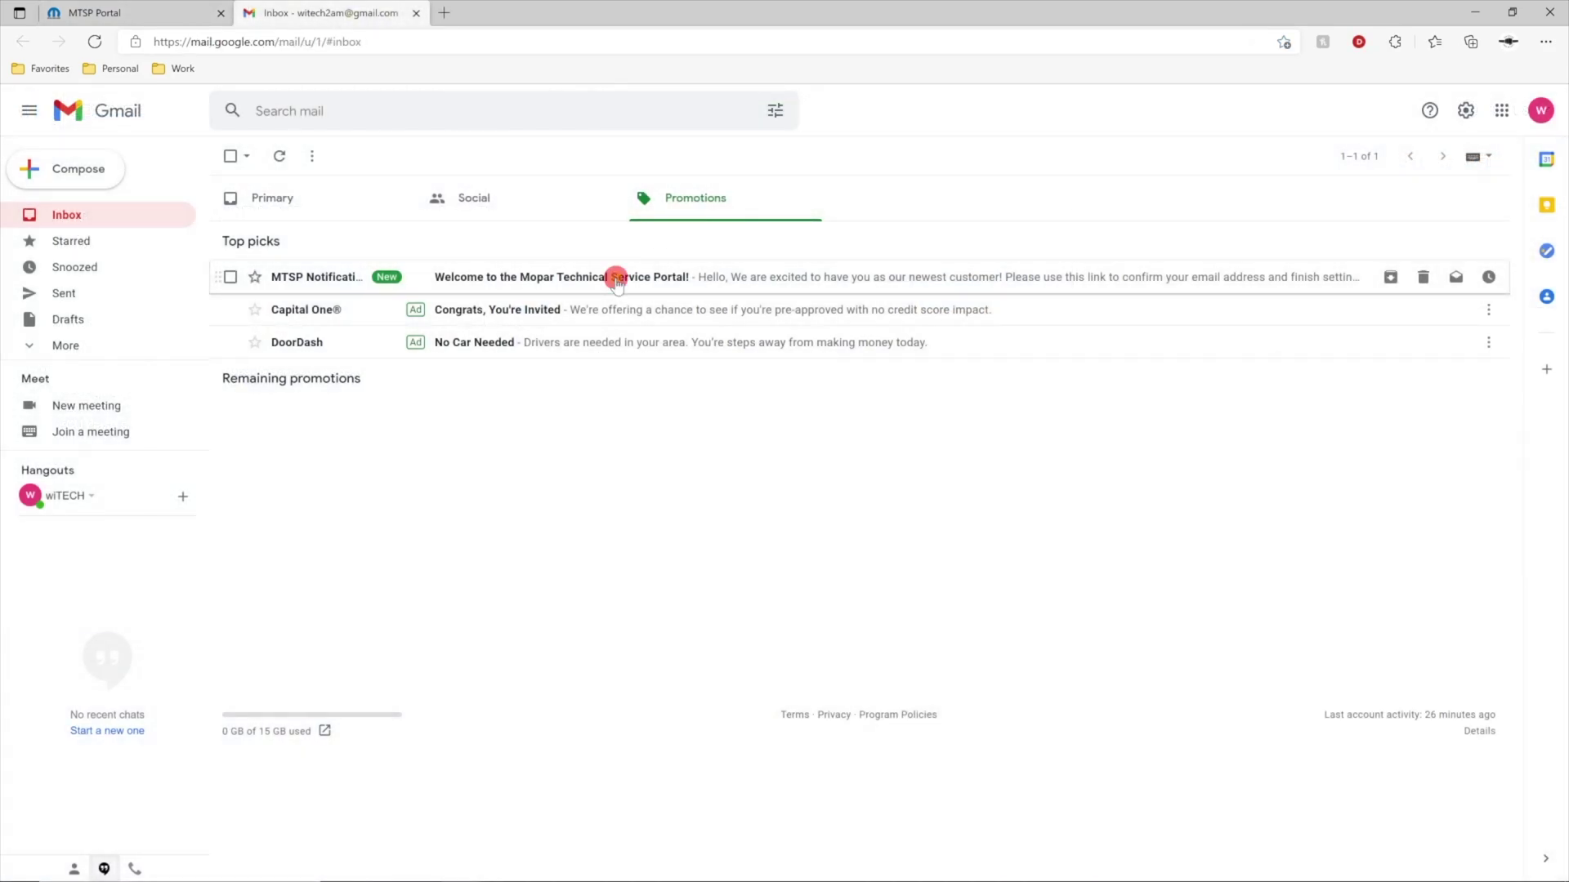
From the welcome e-mail, fill in name, company Mopar and password, pass reCAPTCHA and register.
click(616, 275)
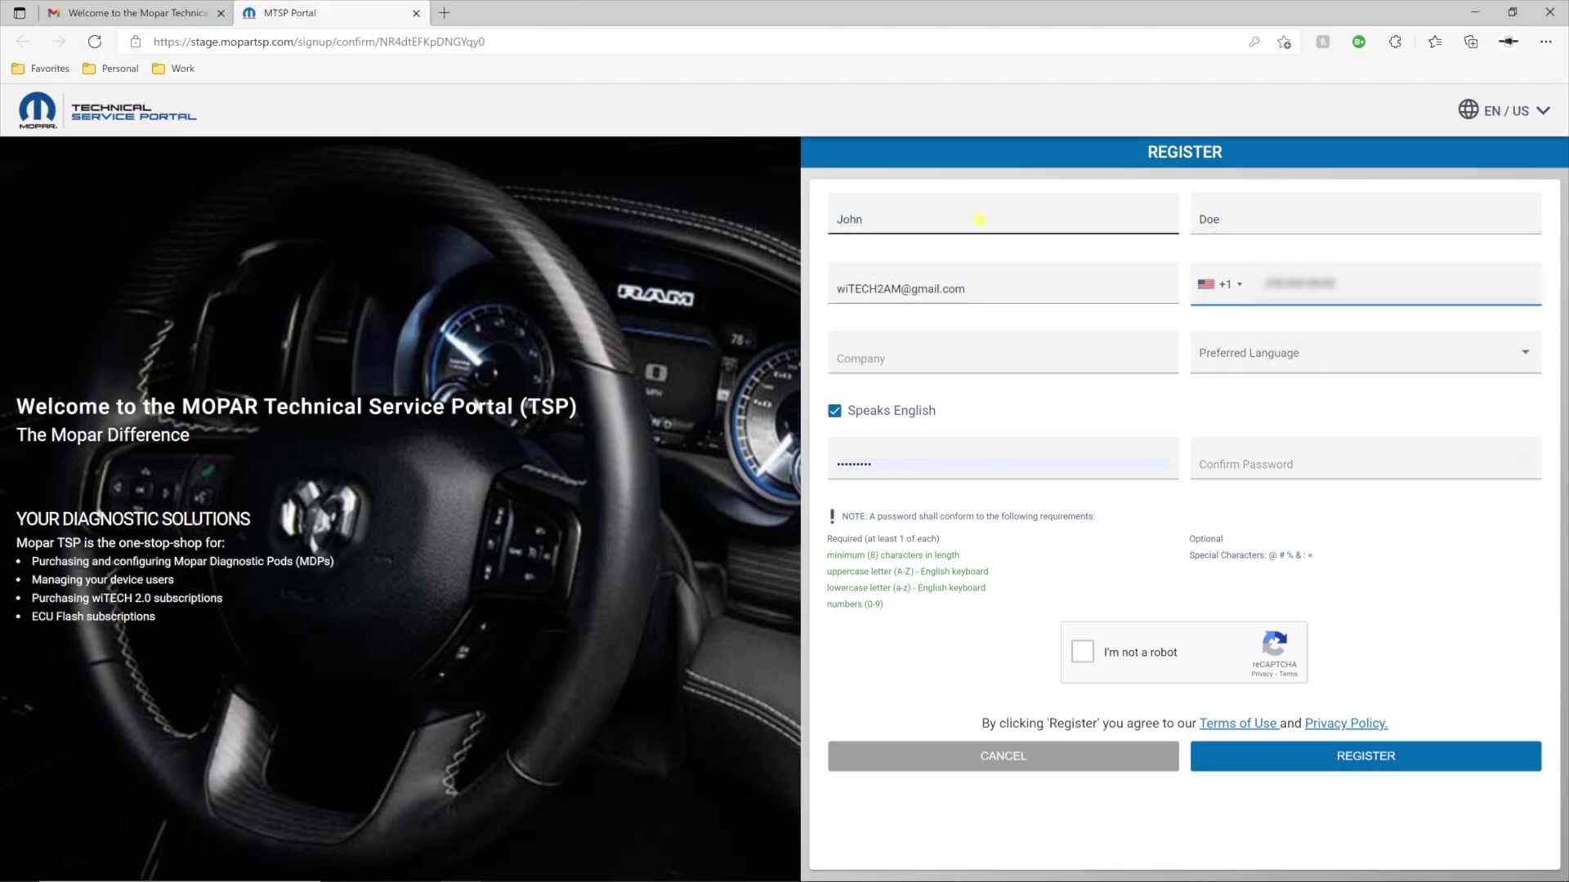
key(Tab)
text(Mopar)
key(Tab)
key(Down)
key(Tab)
key(Tab)
key(Tab)
click(1082, 651)
click(1208, 756)
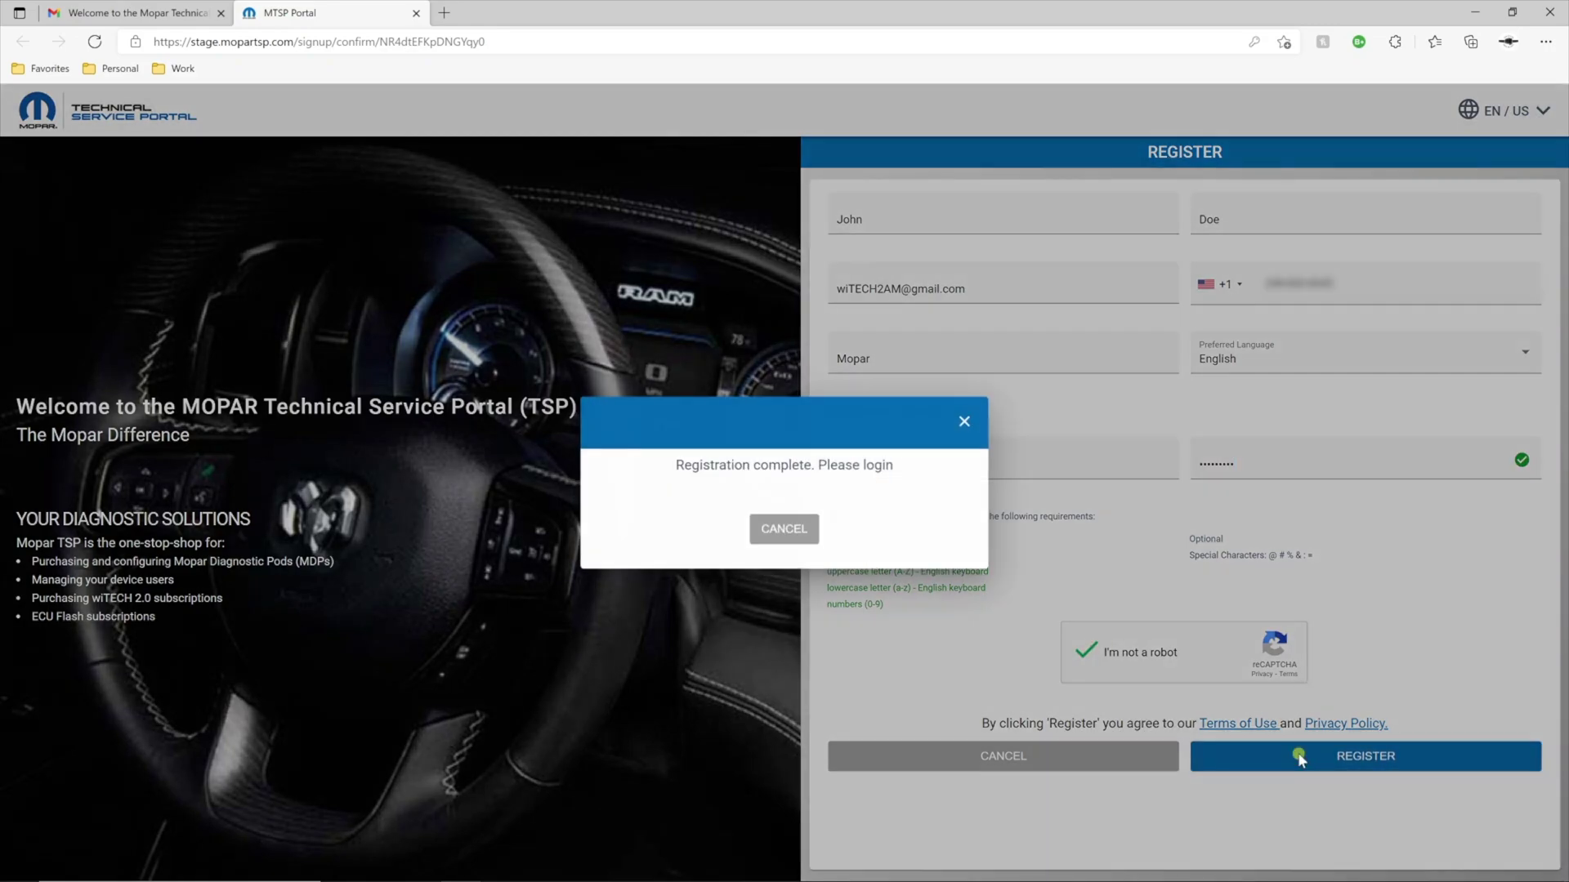
Log in with the saved aftermarket credentials and confirm the passcode sent by text message.
click(963, 423)
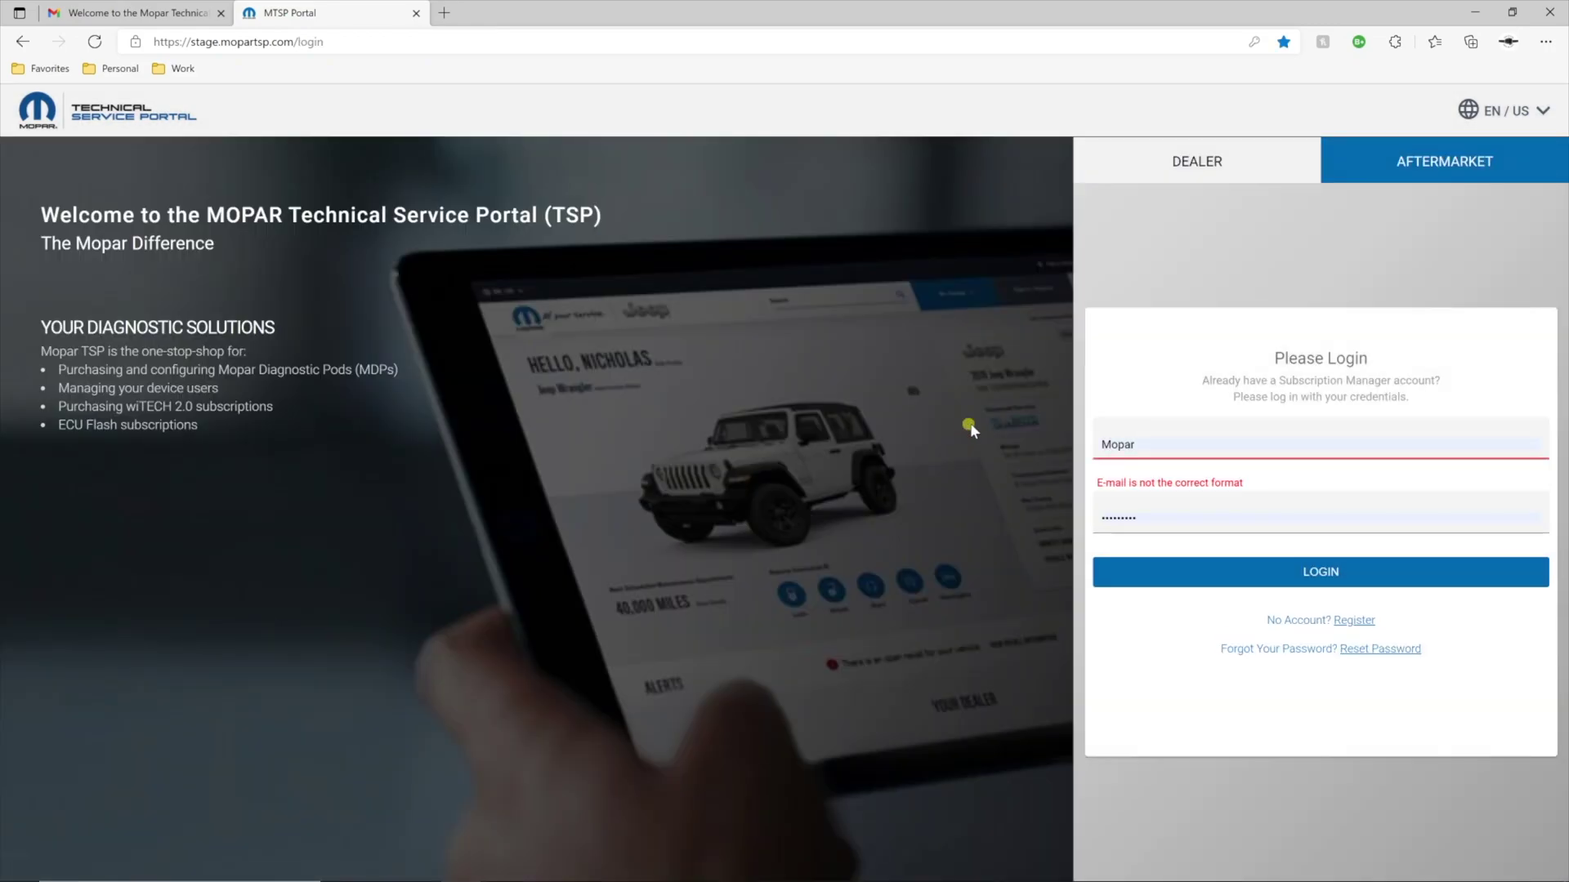
double_click(1151, 447)
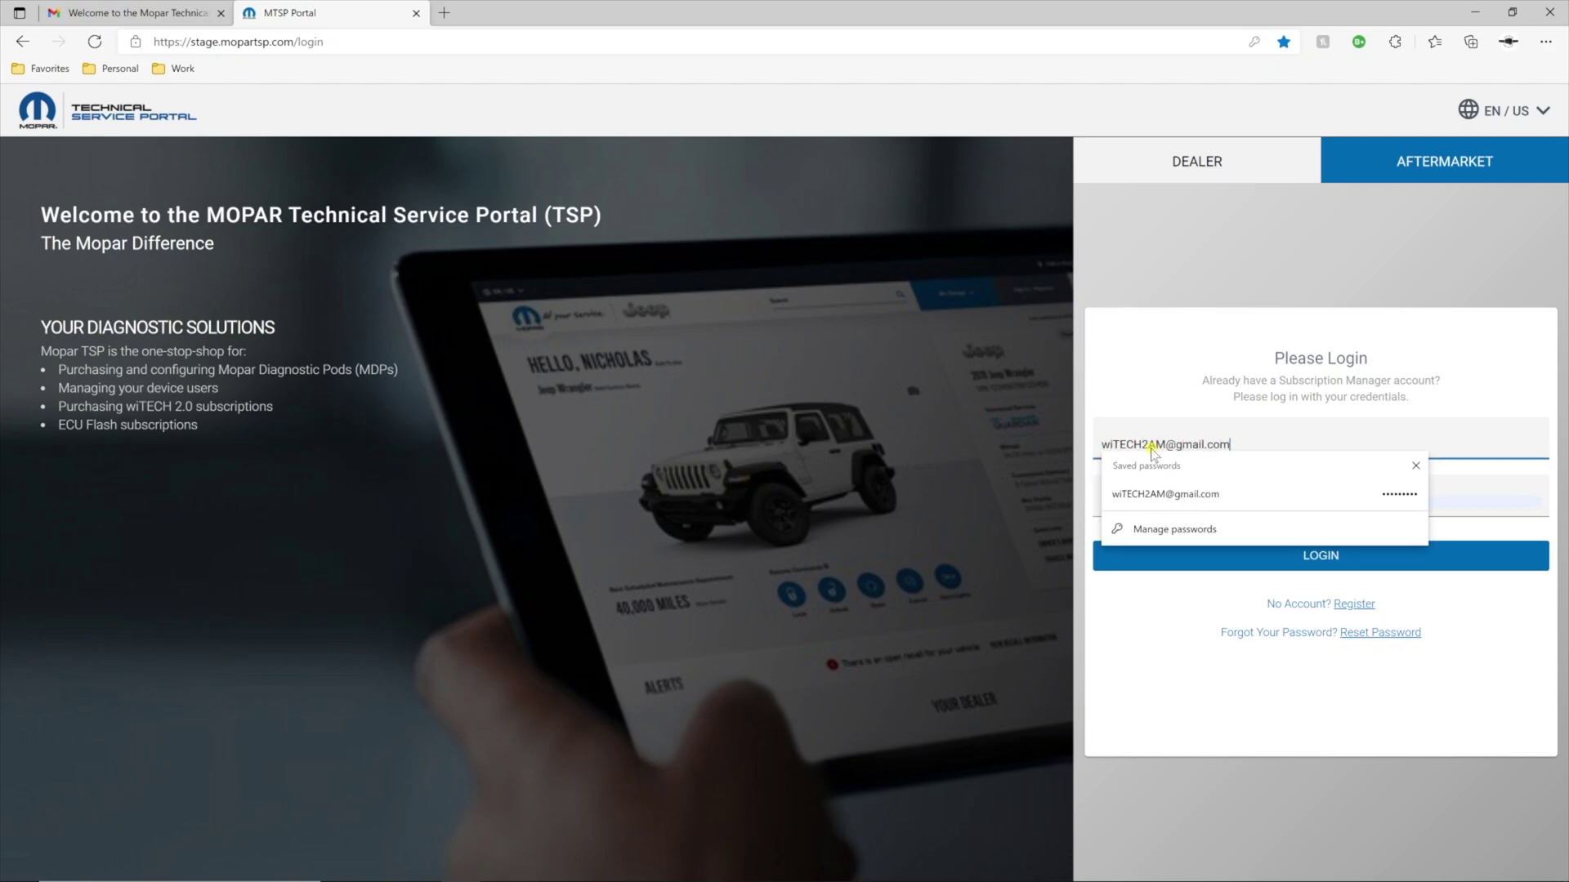
click(1201, 493)
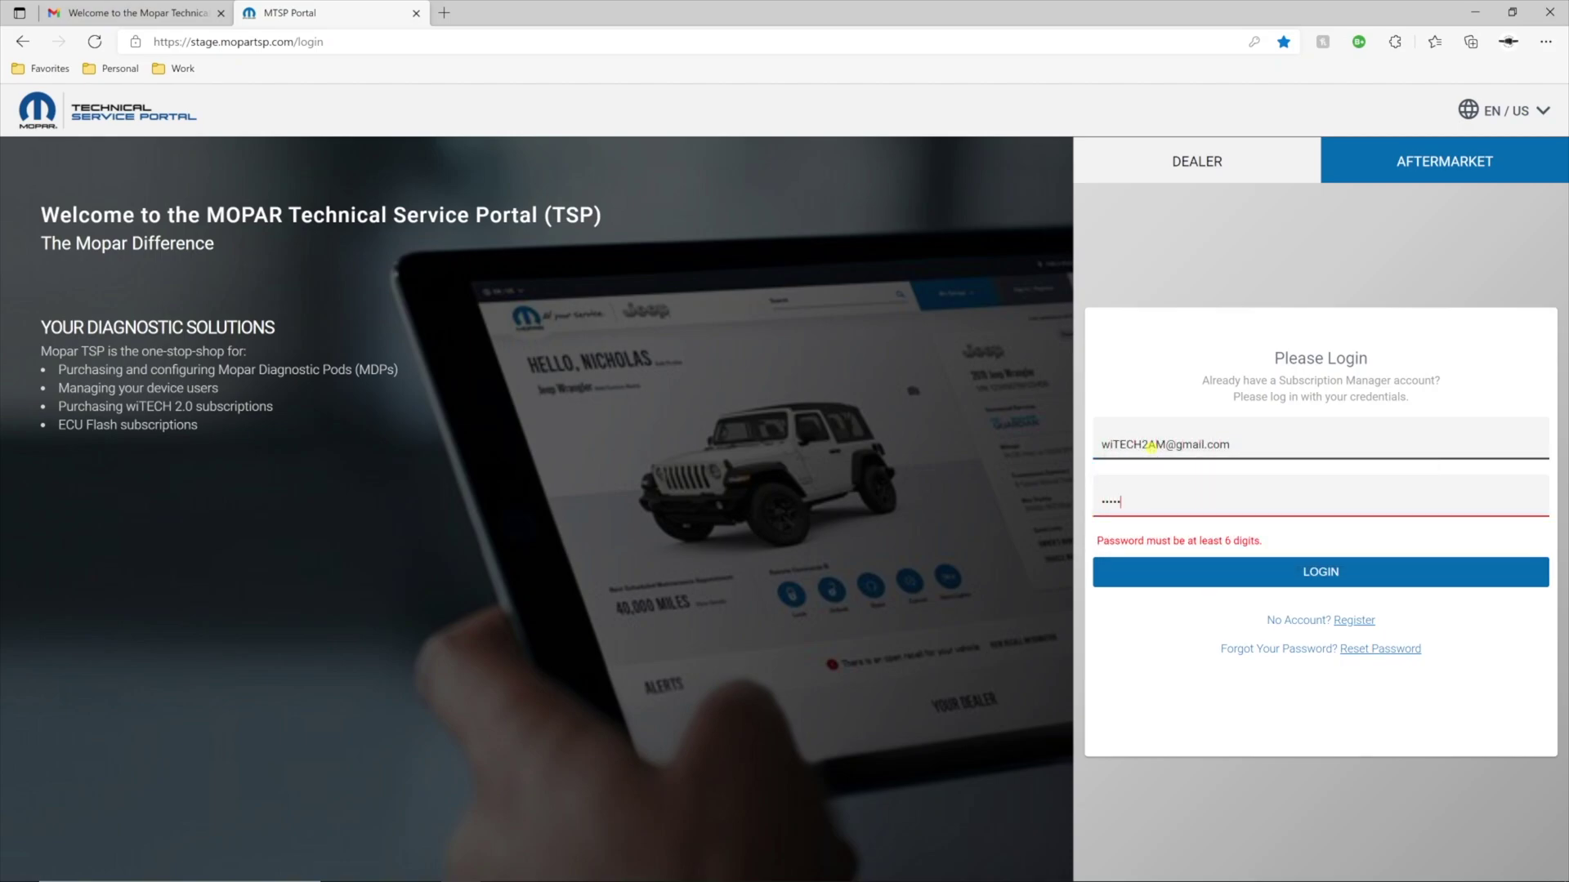
click(1313, 558)
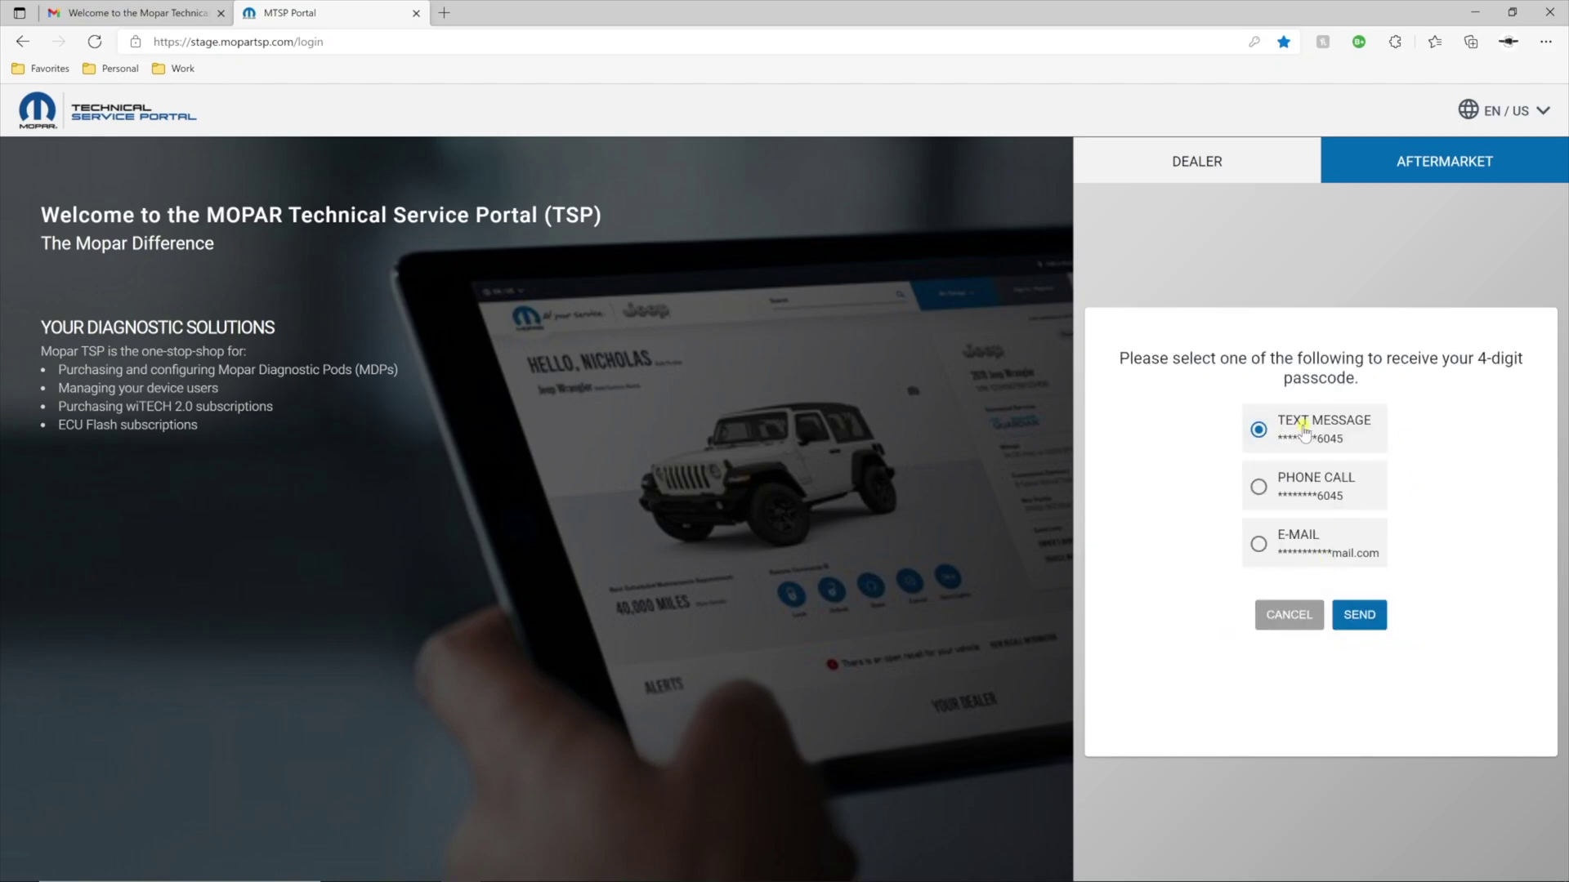
click(1359, 613)
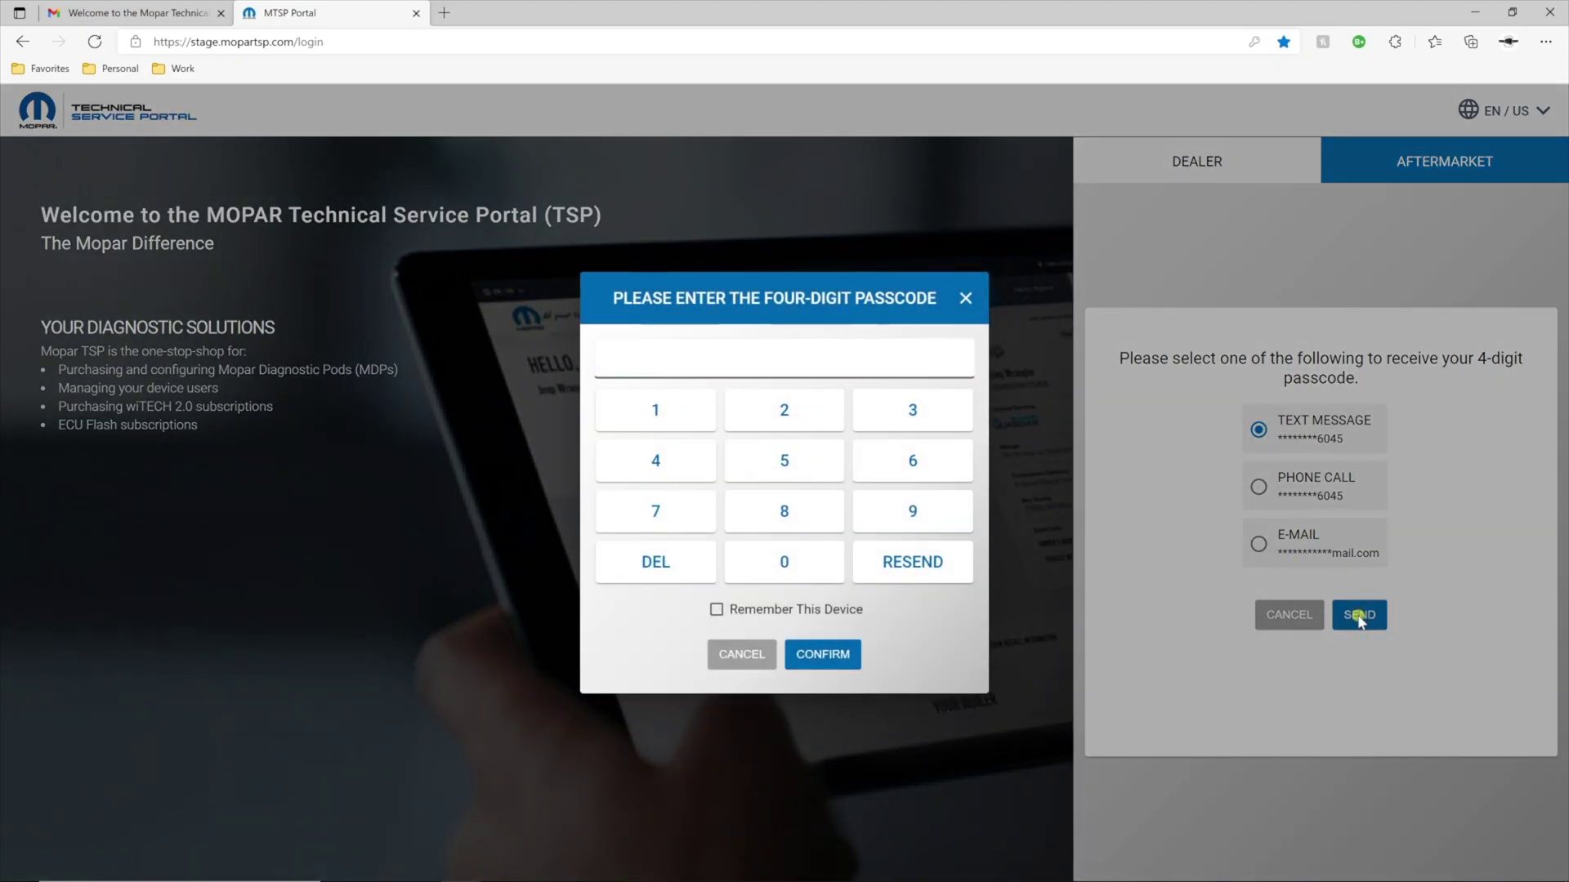
click(920, 421)
click(678, 500)
click(918, 413)
click(668, 408)
click(809, 654)
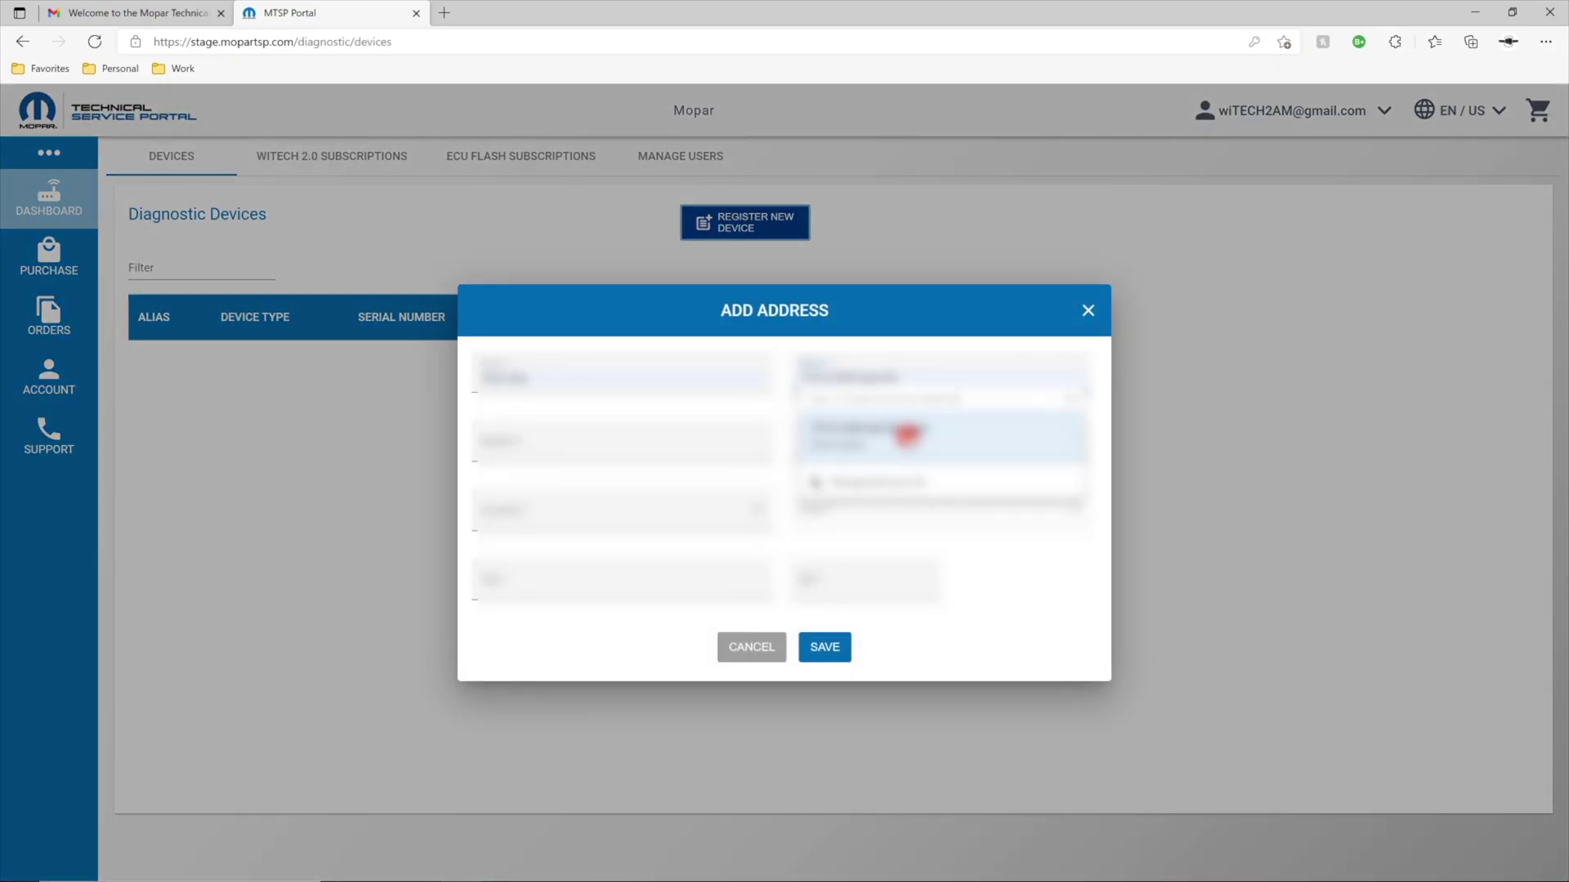
Add the account address with its country and state, and save it.
click(907, 433)
click(546, 508)
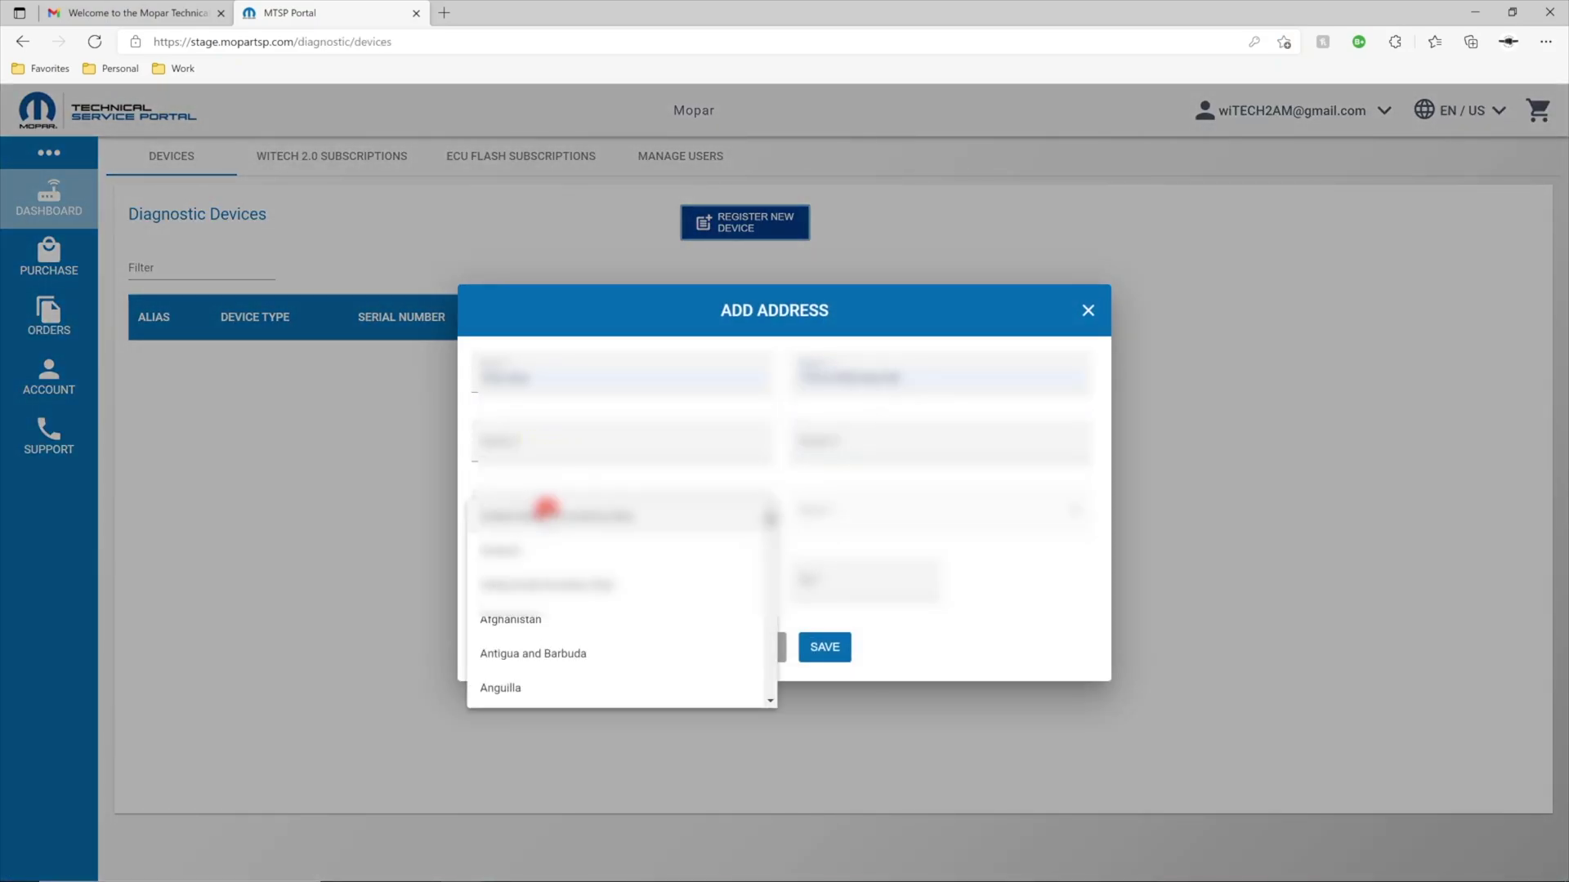
key(u)
click(532, 518)
click(861, 512)
click(865, 518)
click(667, 586)
click(572, 639)
click(824, 647)
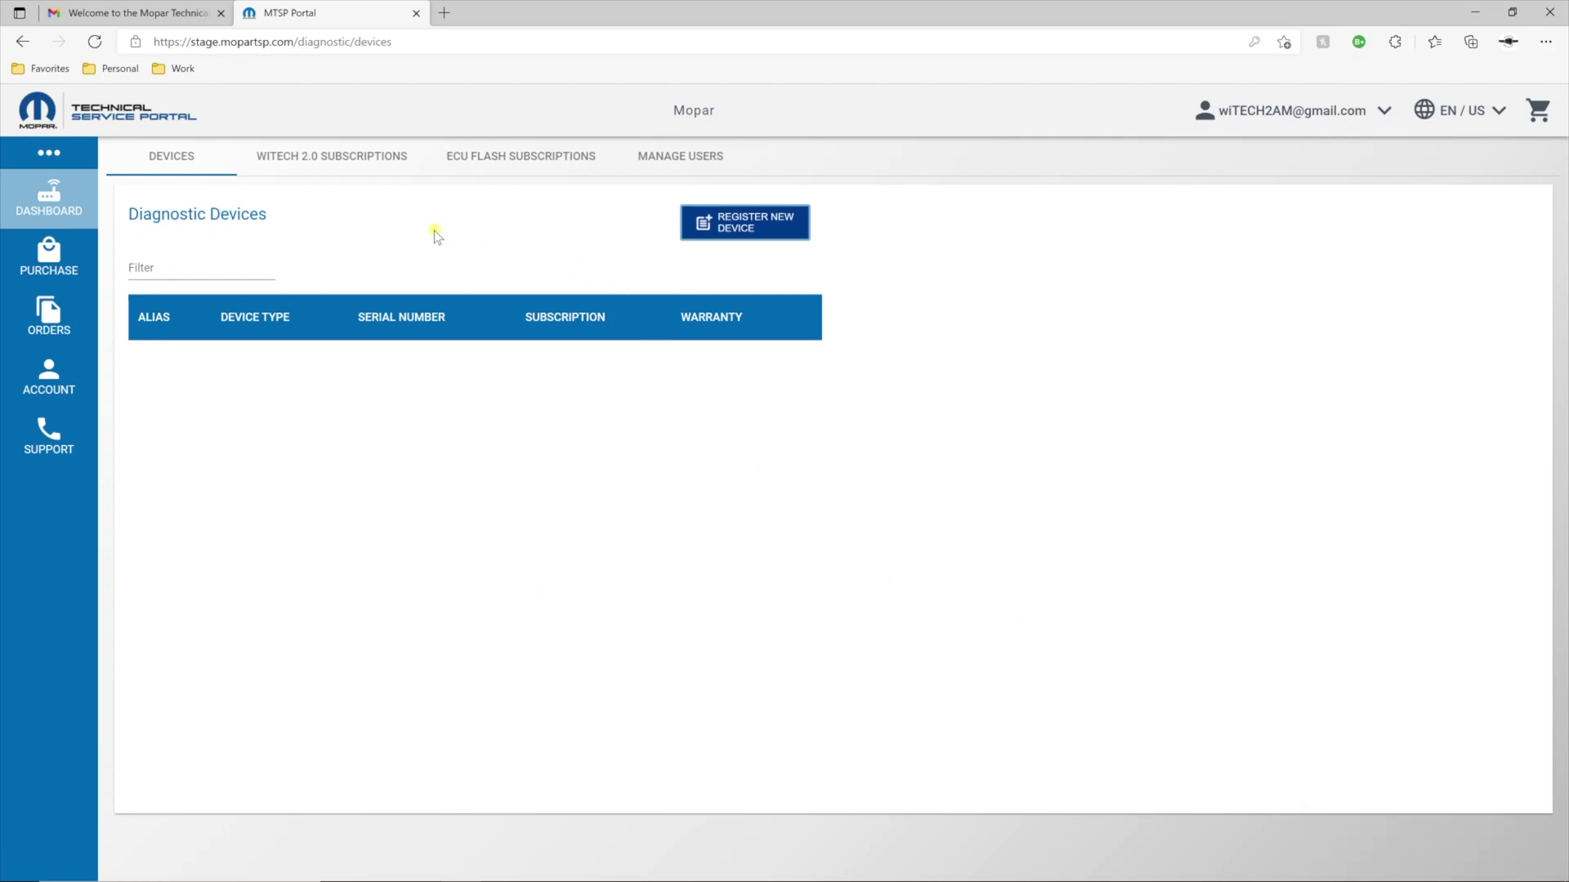
click(67, 269)
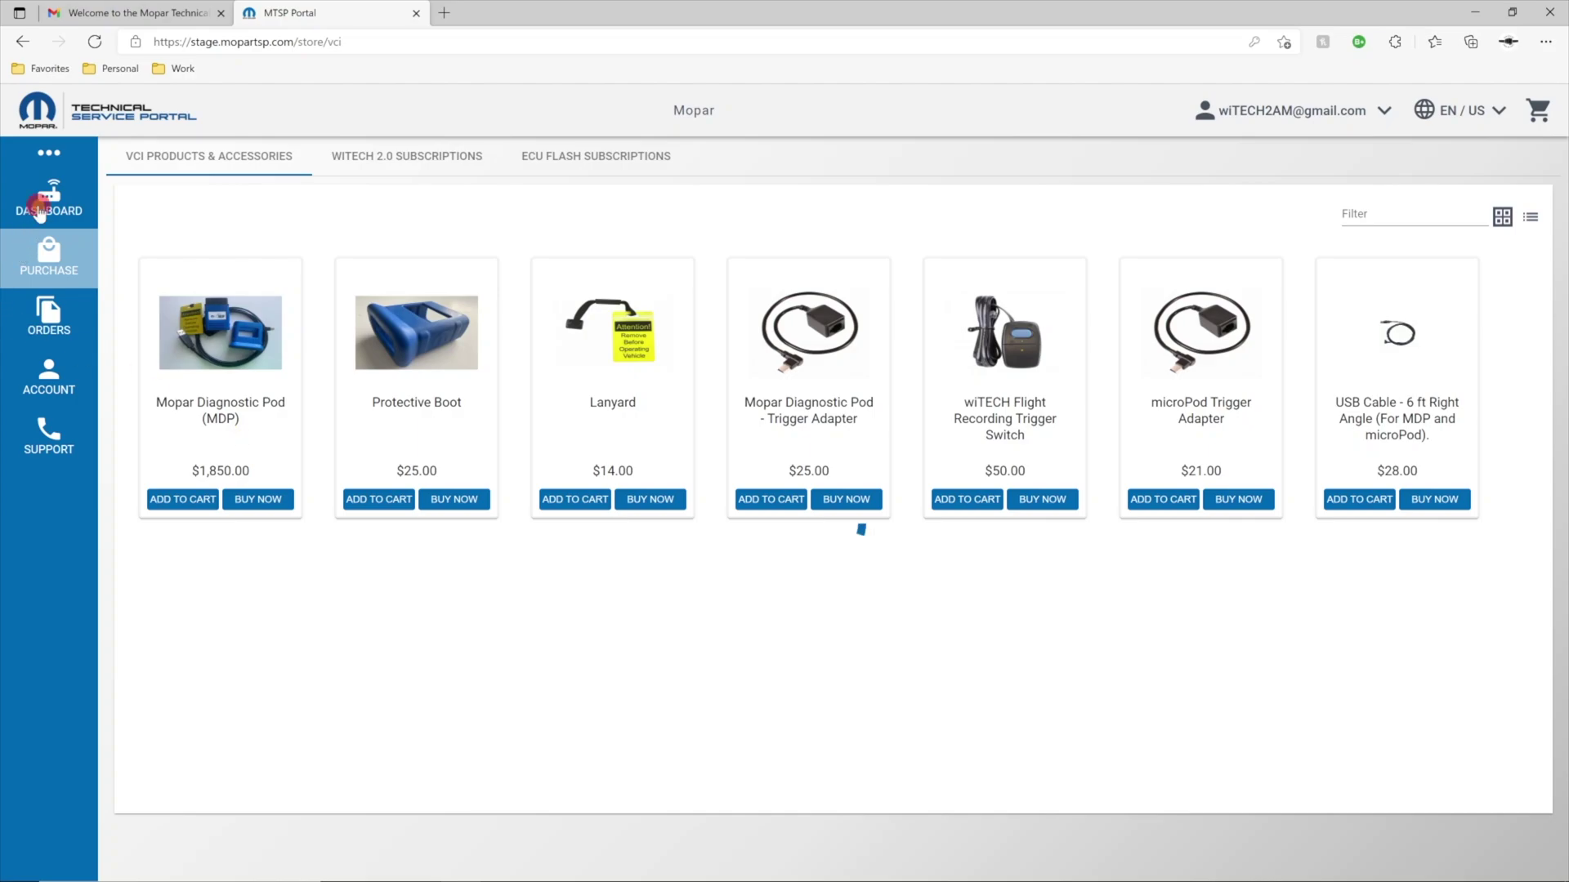
click(38, 211)
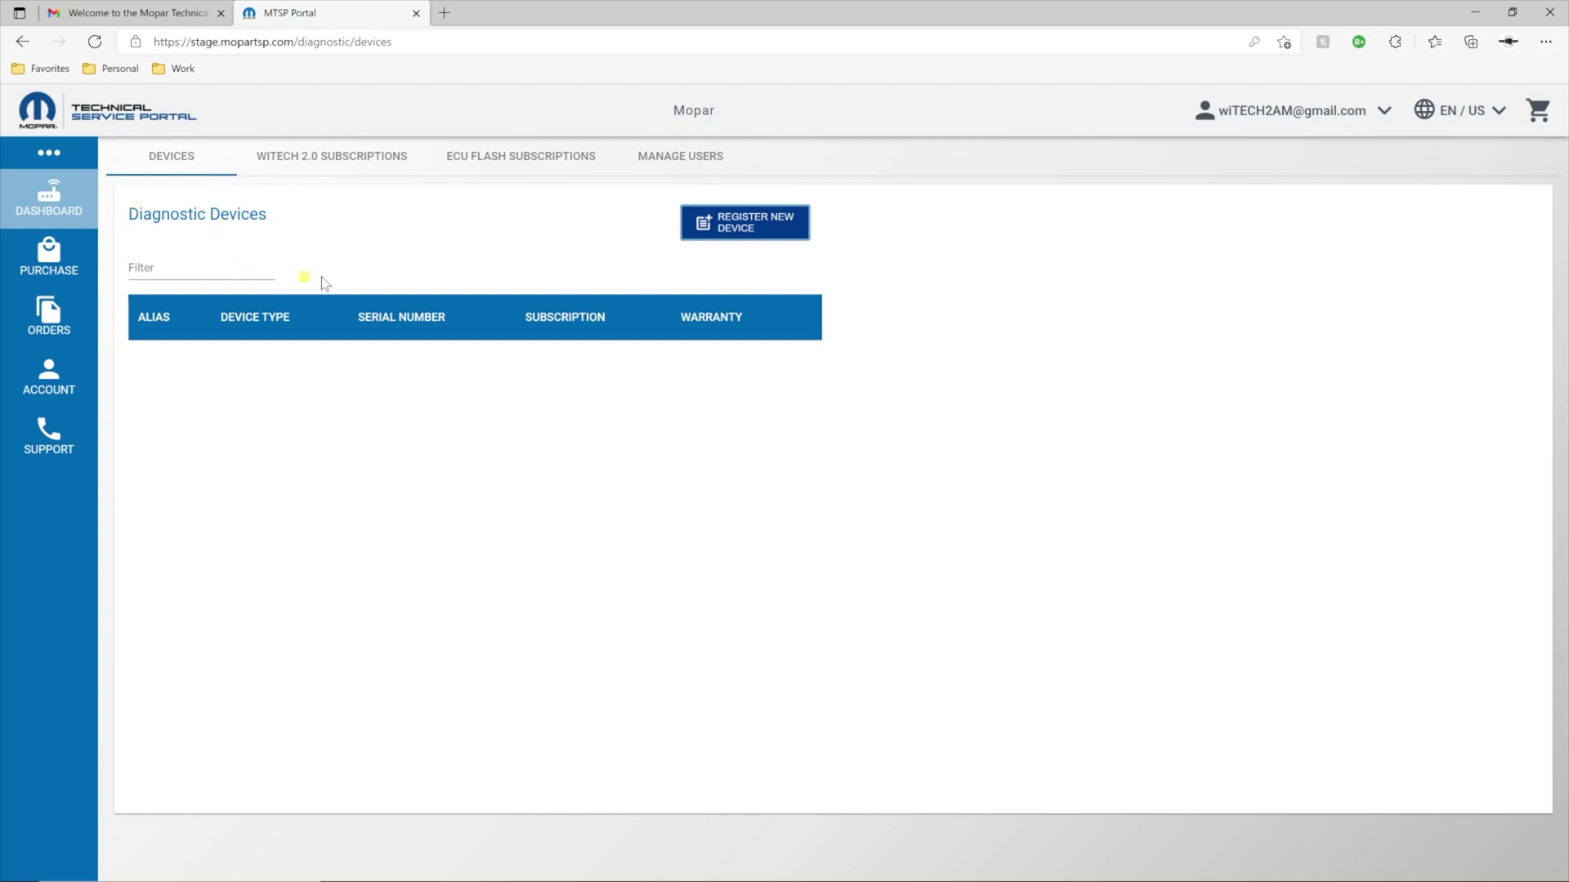
Begin a microPod II device registration, then get the J2534 installer from the Support page.
click(726, 220)
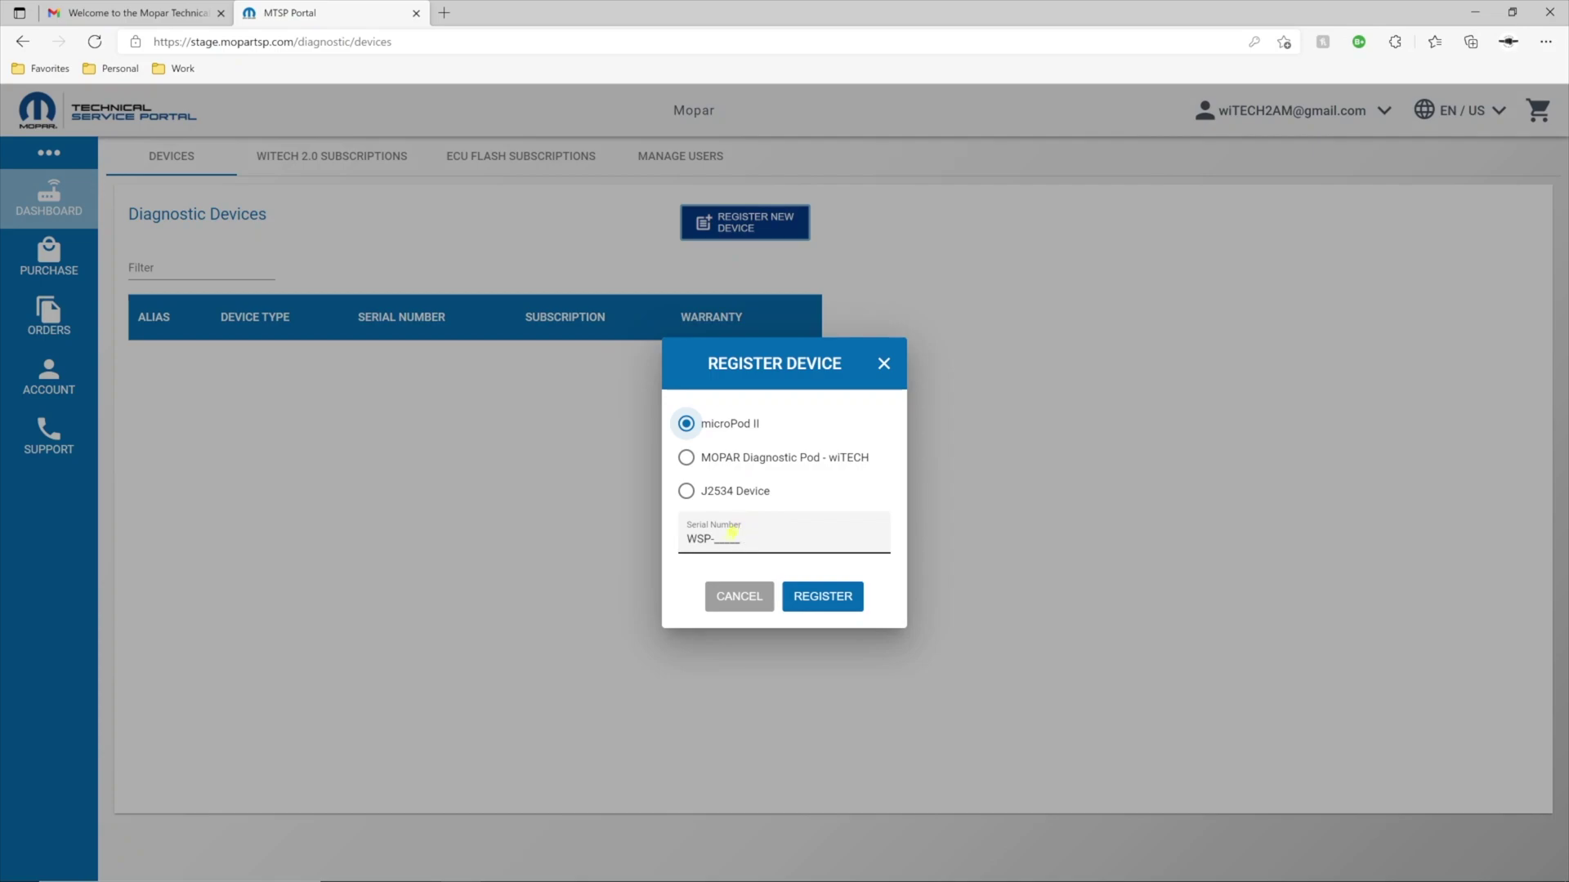
click(729, 537)
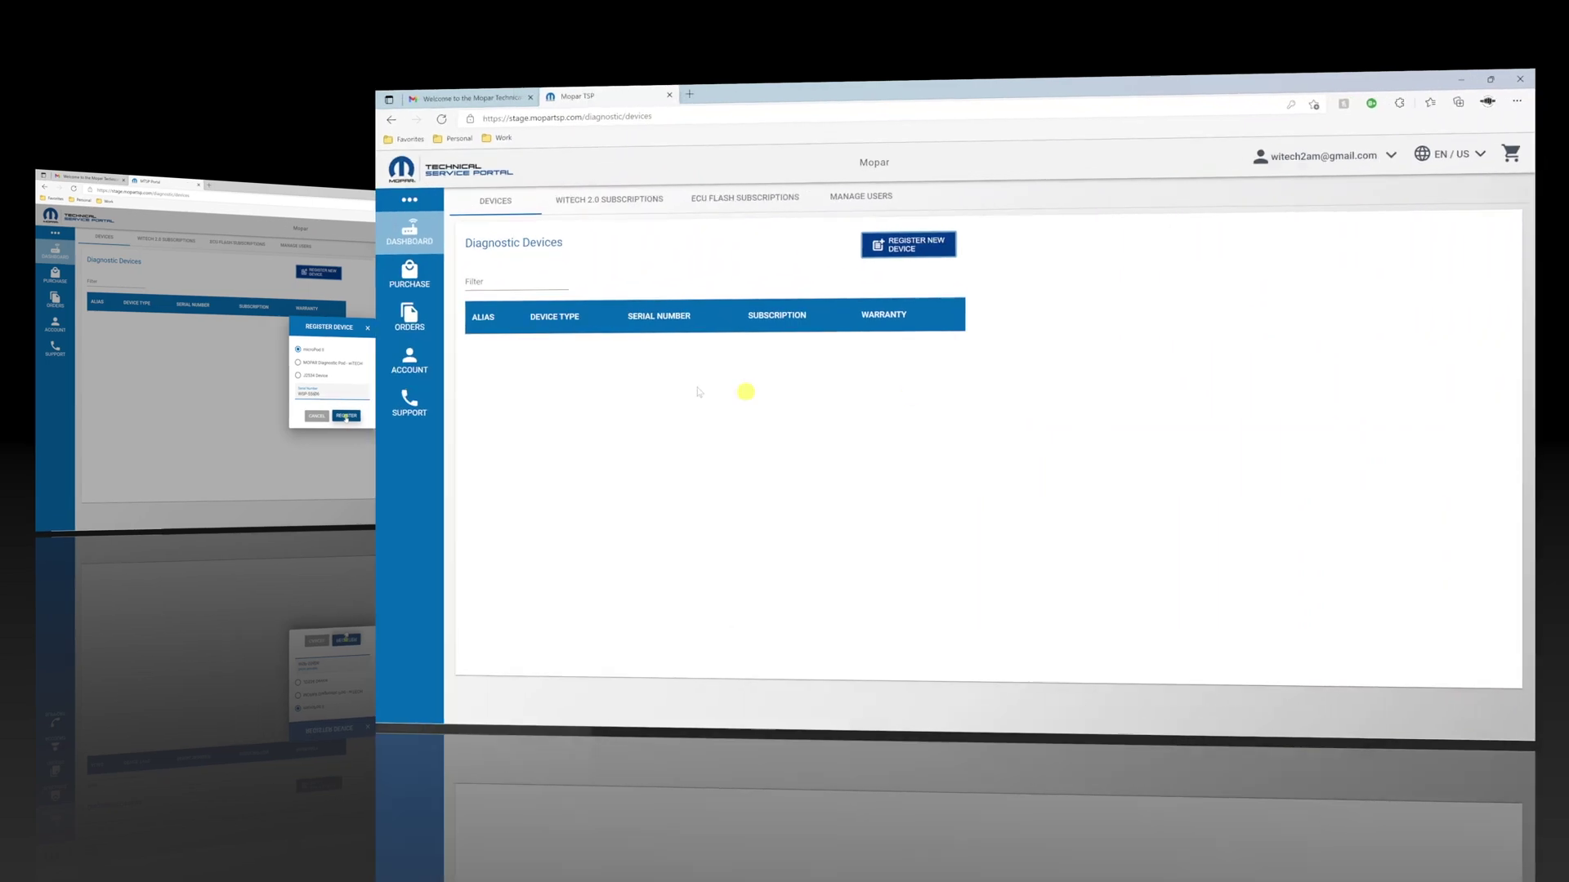
click(57, 434)
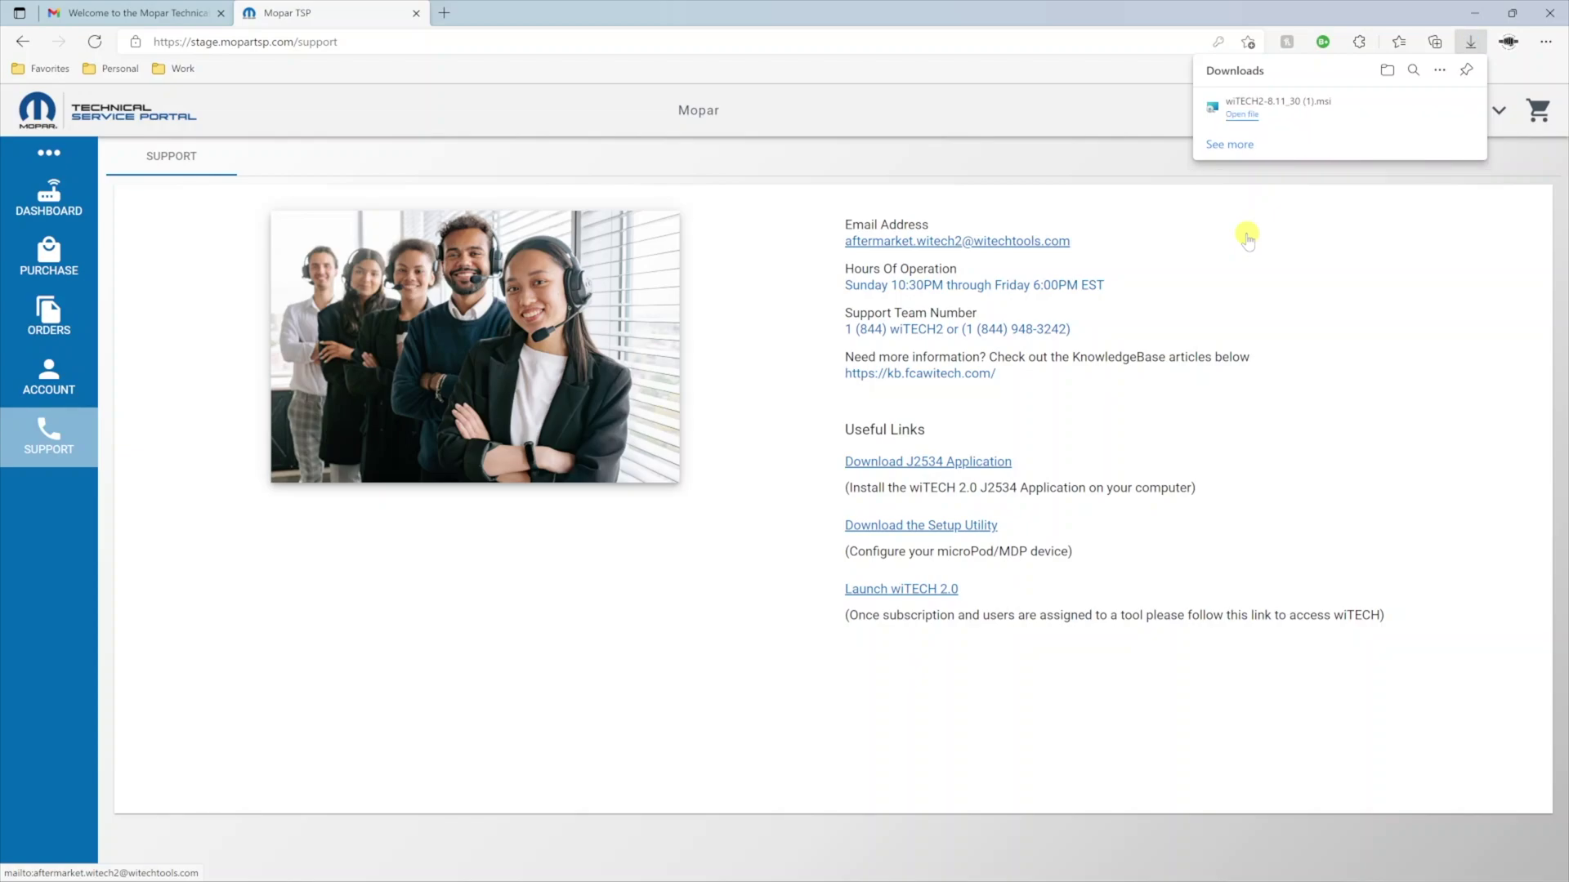
Install wiTECH2-8.11_30 (1).msi in English, accepting the license and choosing a region, then minimize the browser.
click(1279, 105)
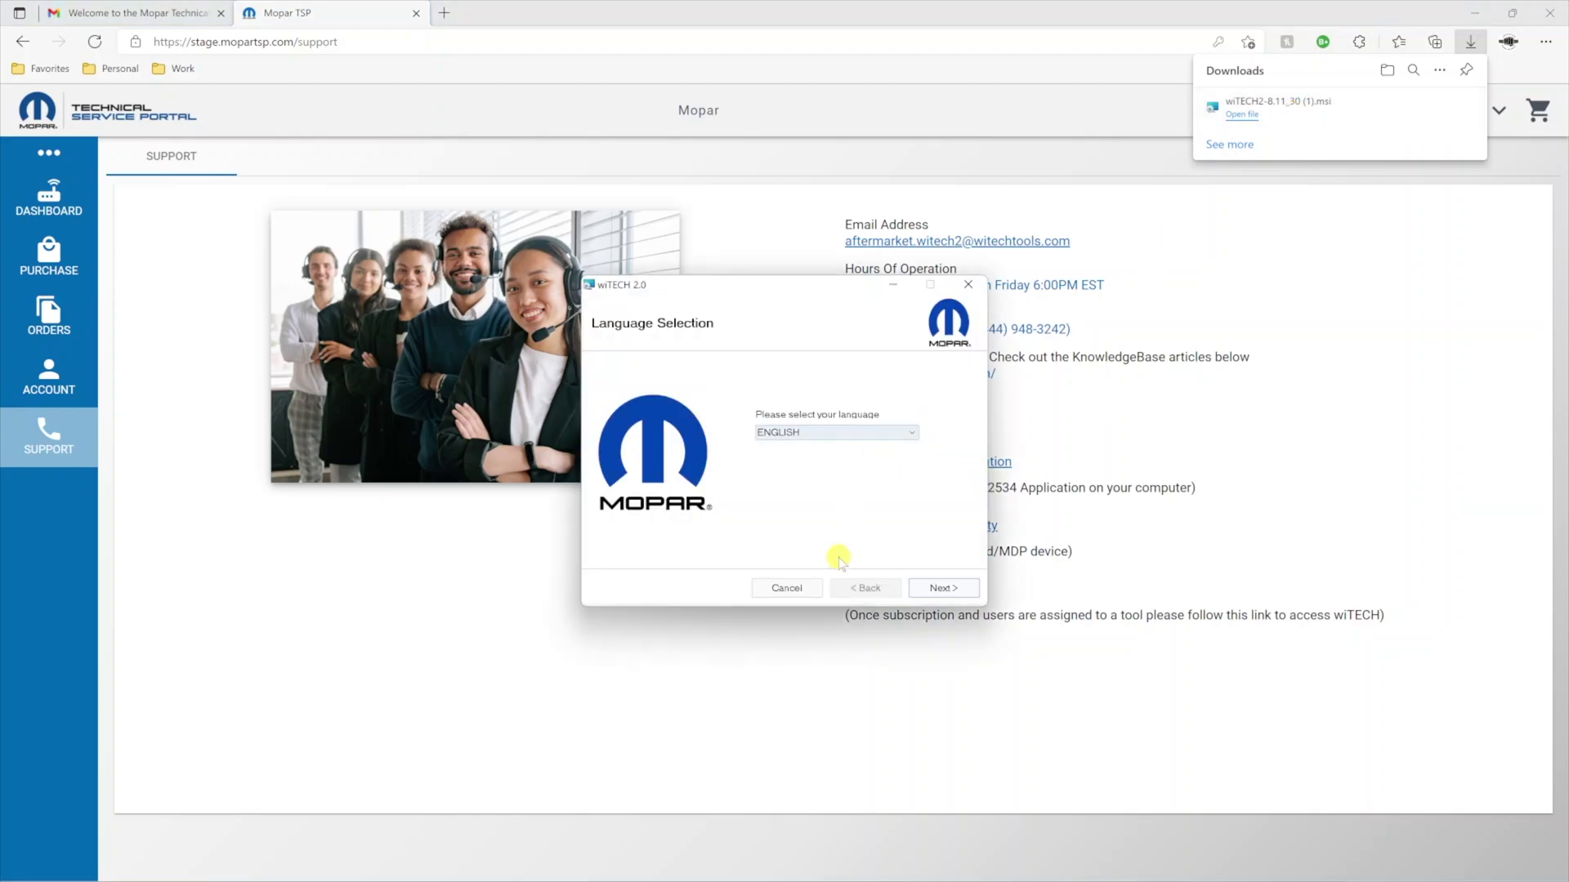
click(927, 587)
click(727, 548)
click(942, 587)
click(908, 434)
click(870, 448)
click(942, 588)
click(946, 582)
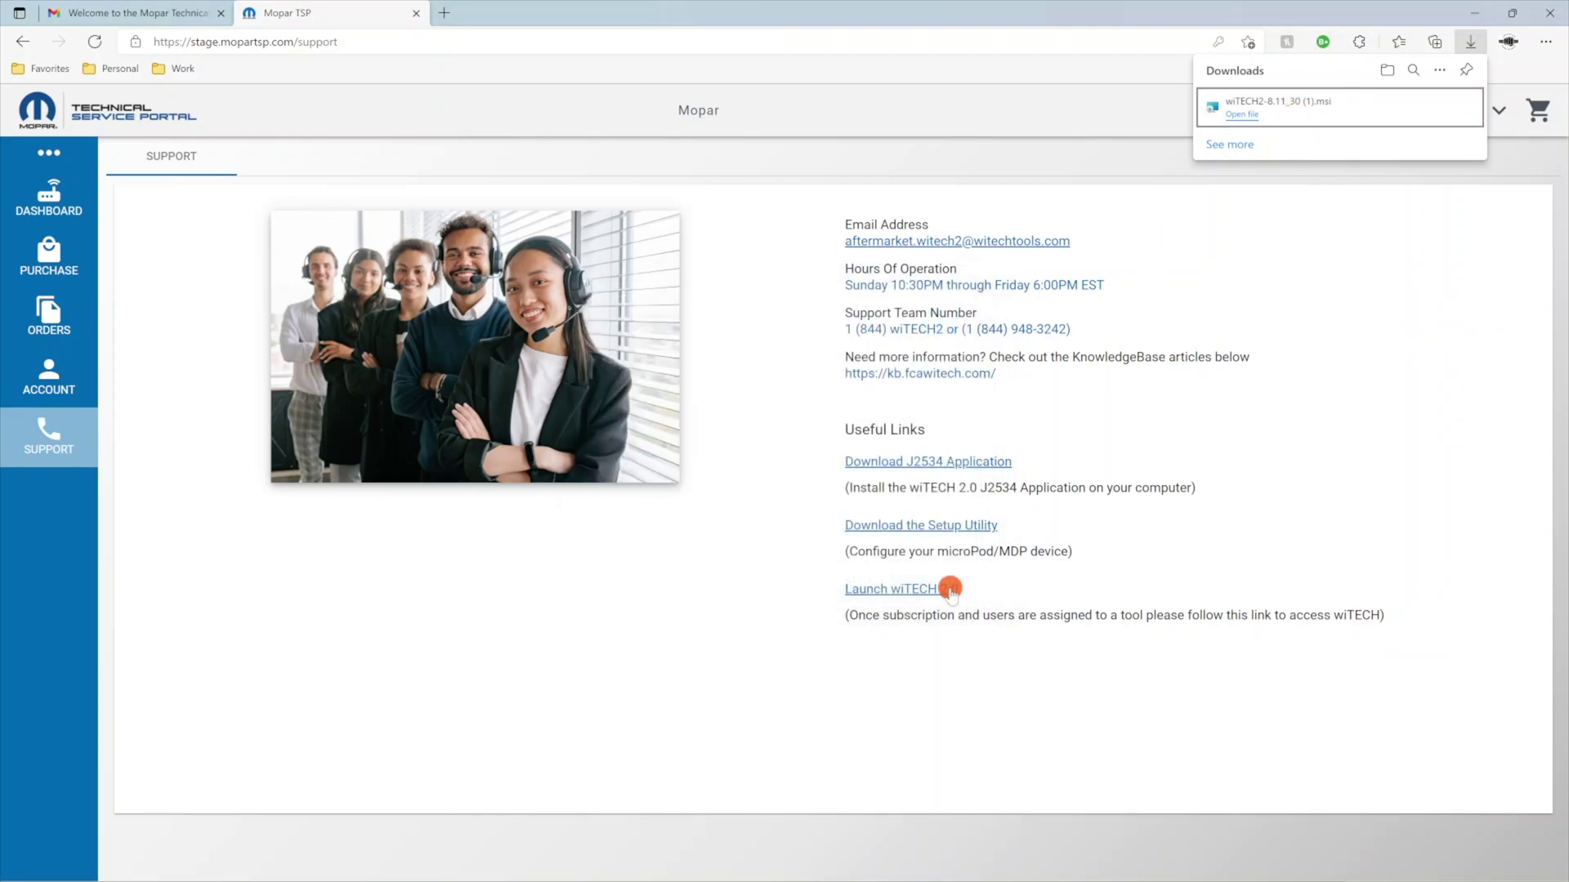
click(1473, 14)
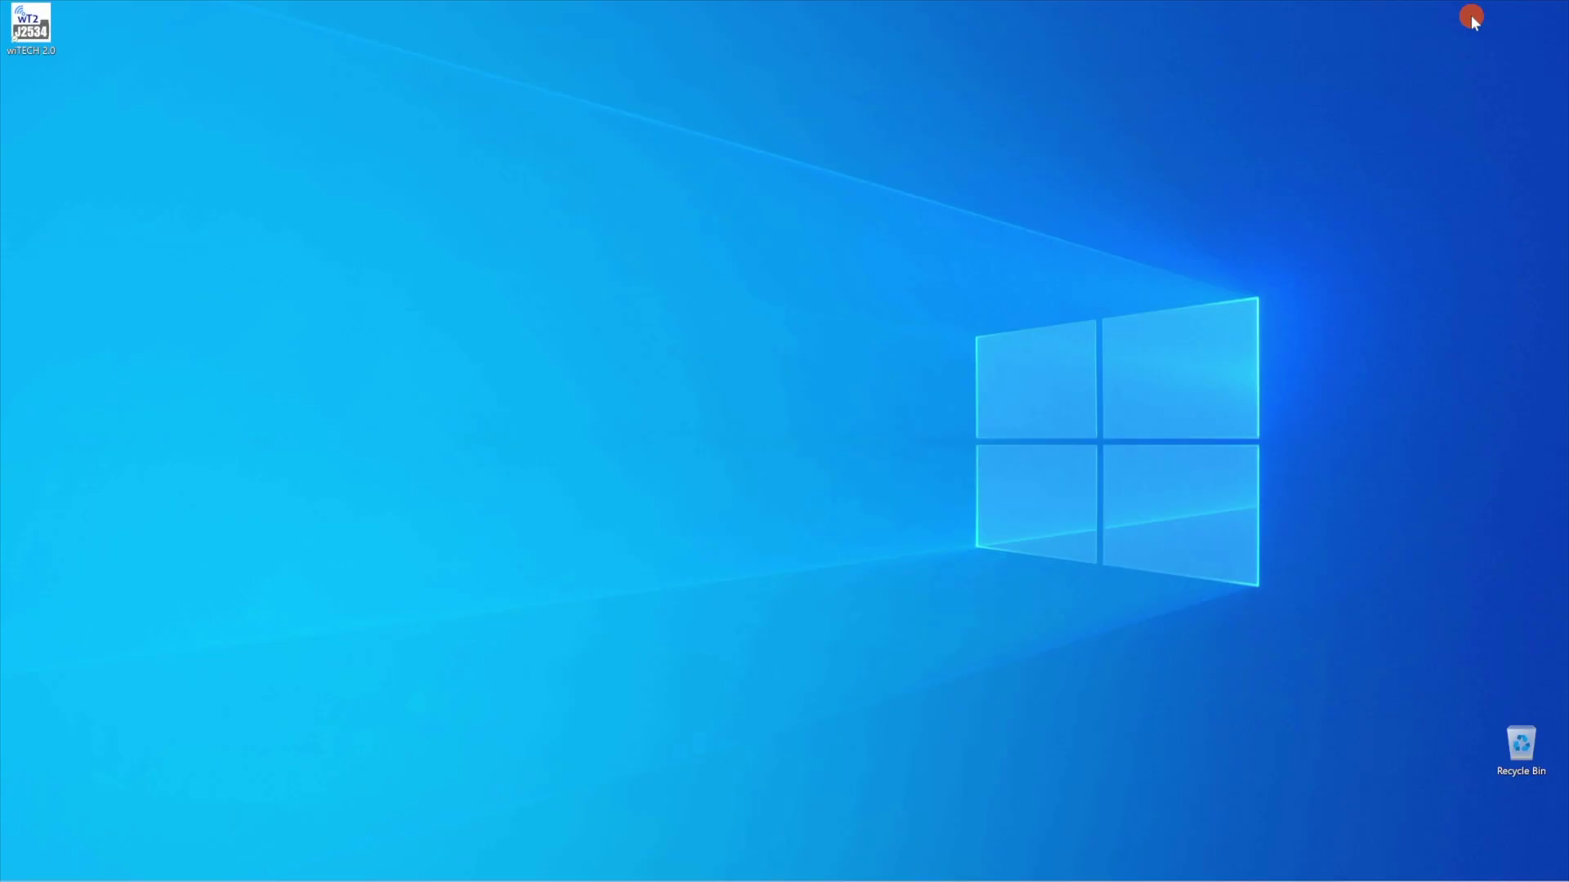
Launch wiTECH 2.0 and highlight the PC's Serial Number under Help > About wiTECH2.
double_click(46, 37)
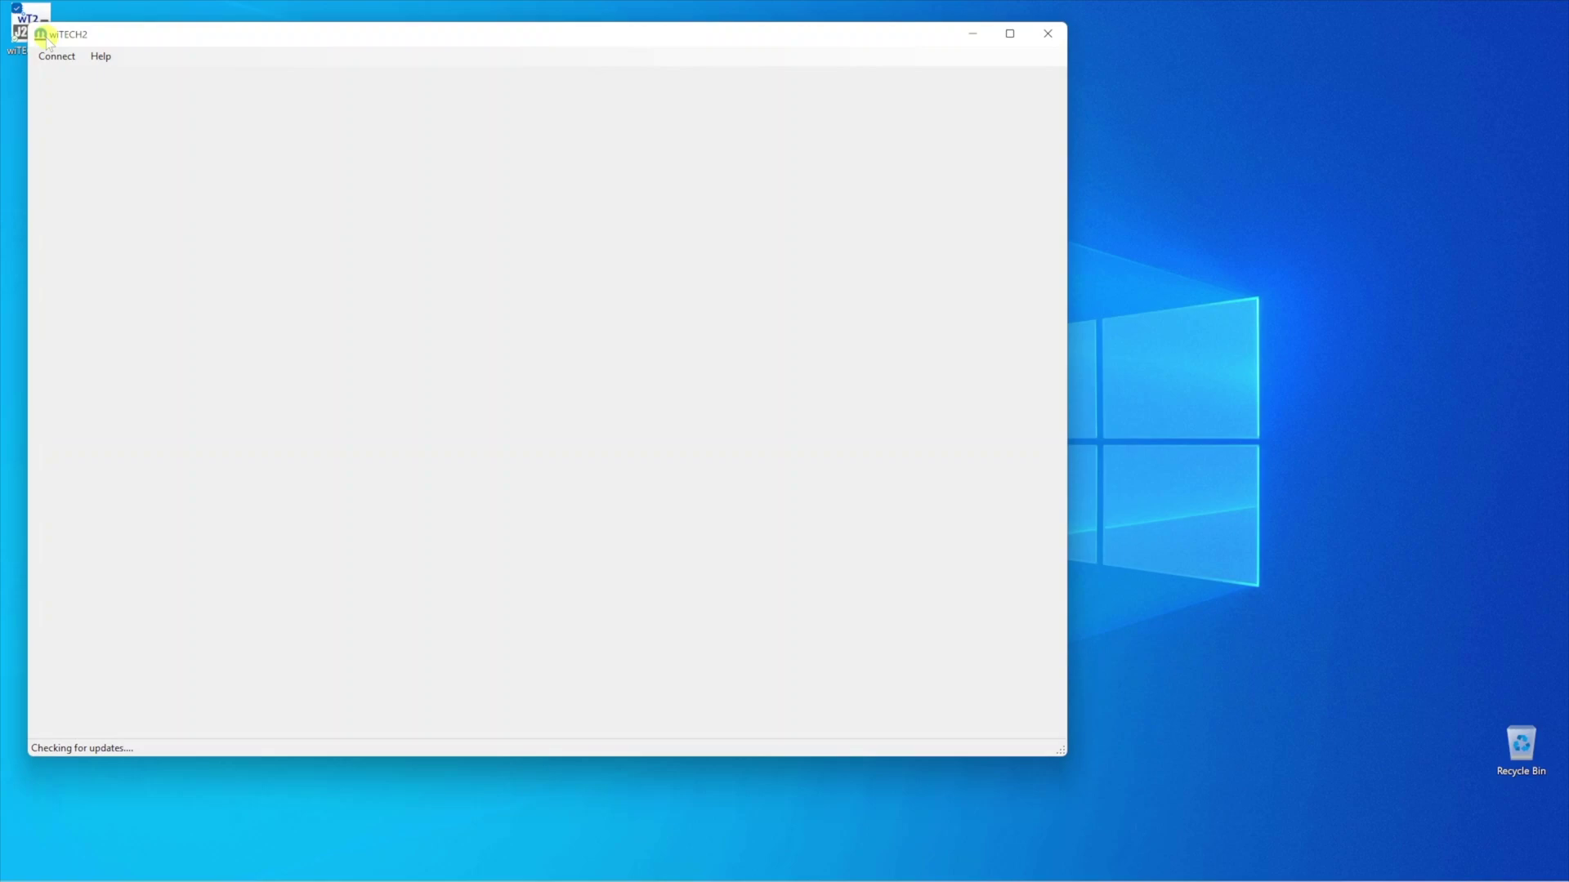
click(99, 55)
click(123, 90)
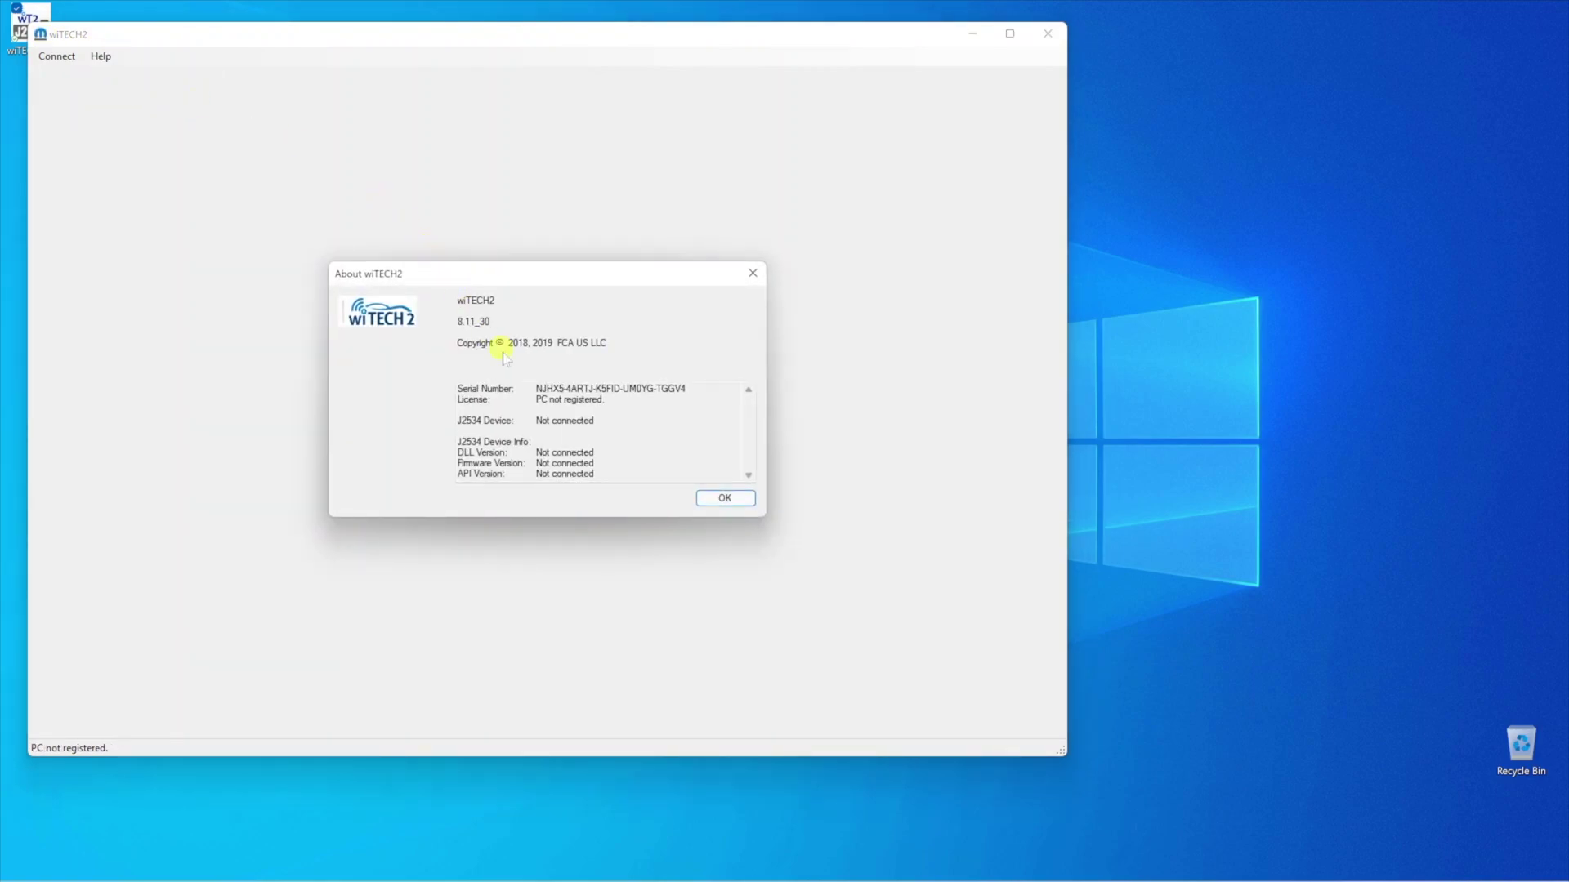
drag(535, 389, 699, 390)
key(ctrl+c)
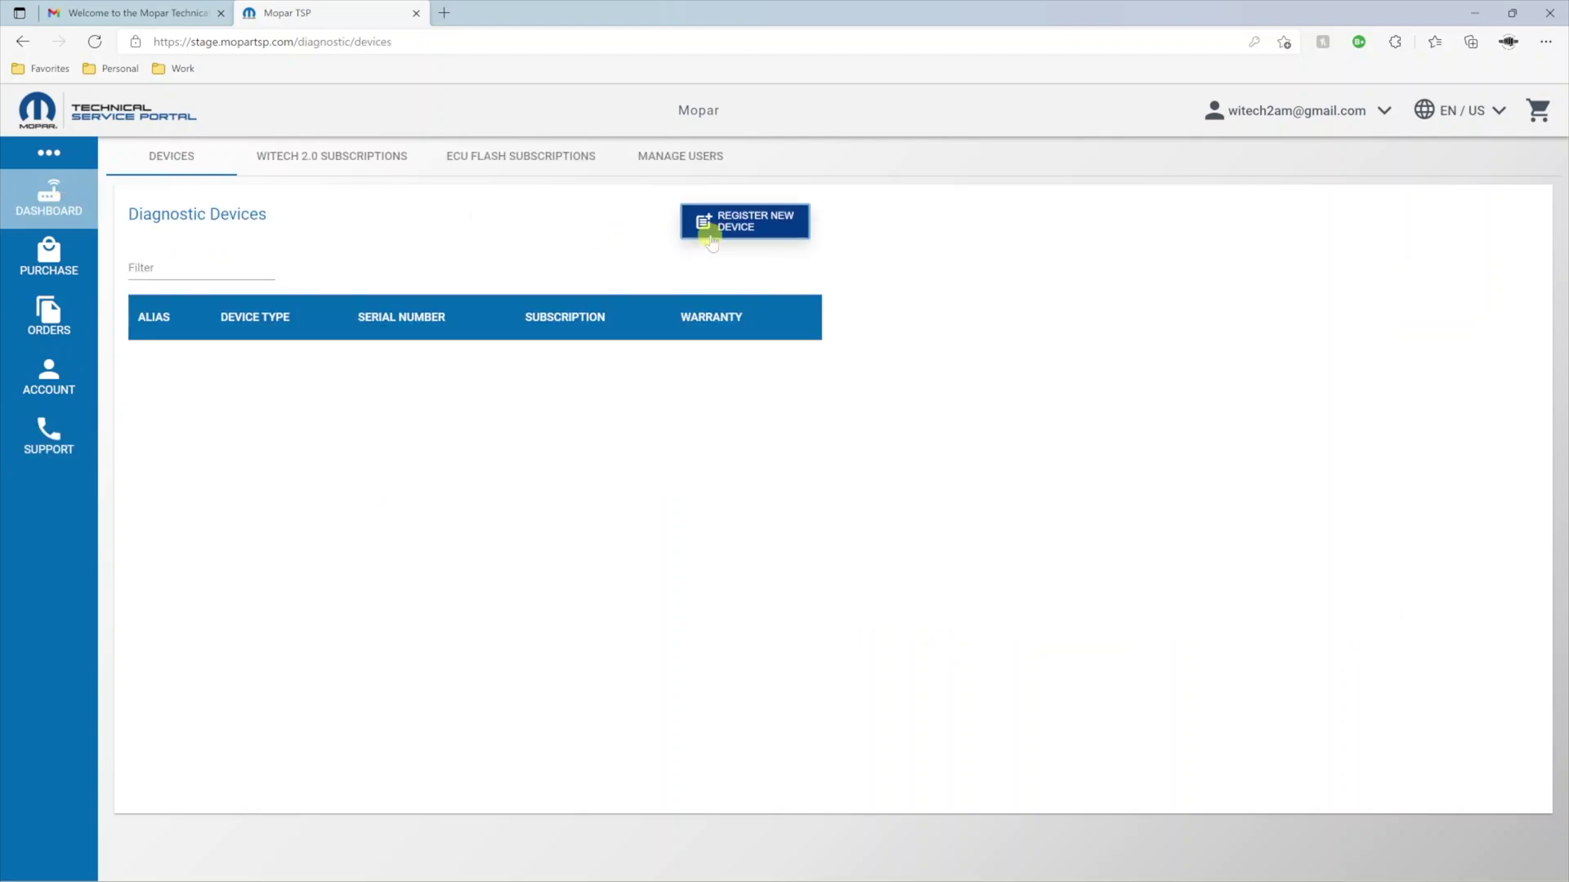
Register a new J2534 Device using the pasted PC serial number.
click(723, 229)
click(728, 494)
click(701, 535)
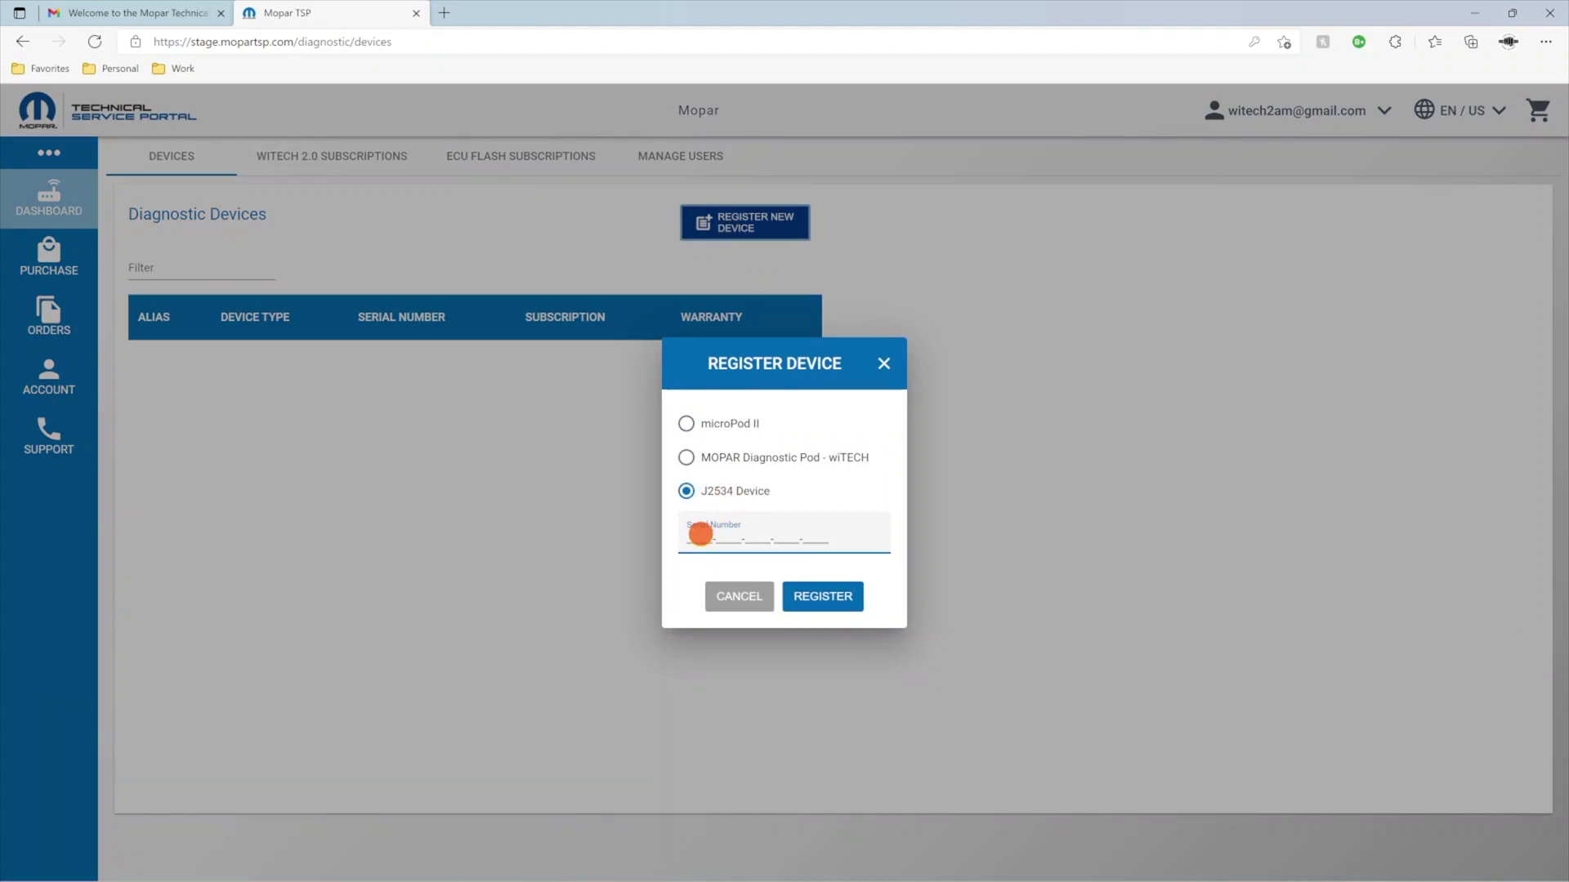
key(ctrl+v)
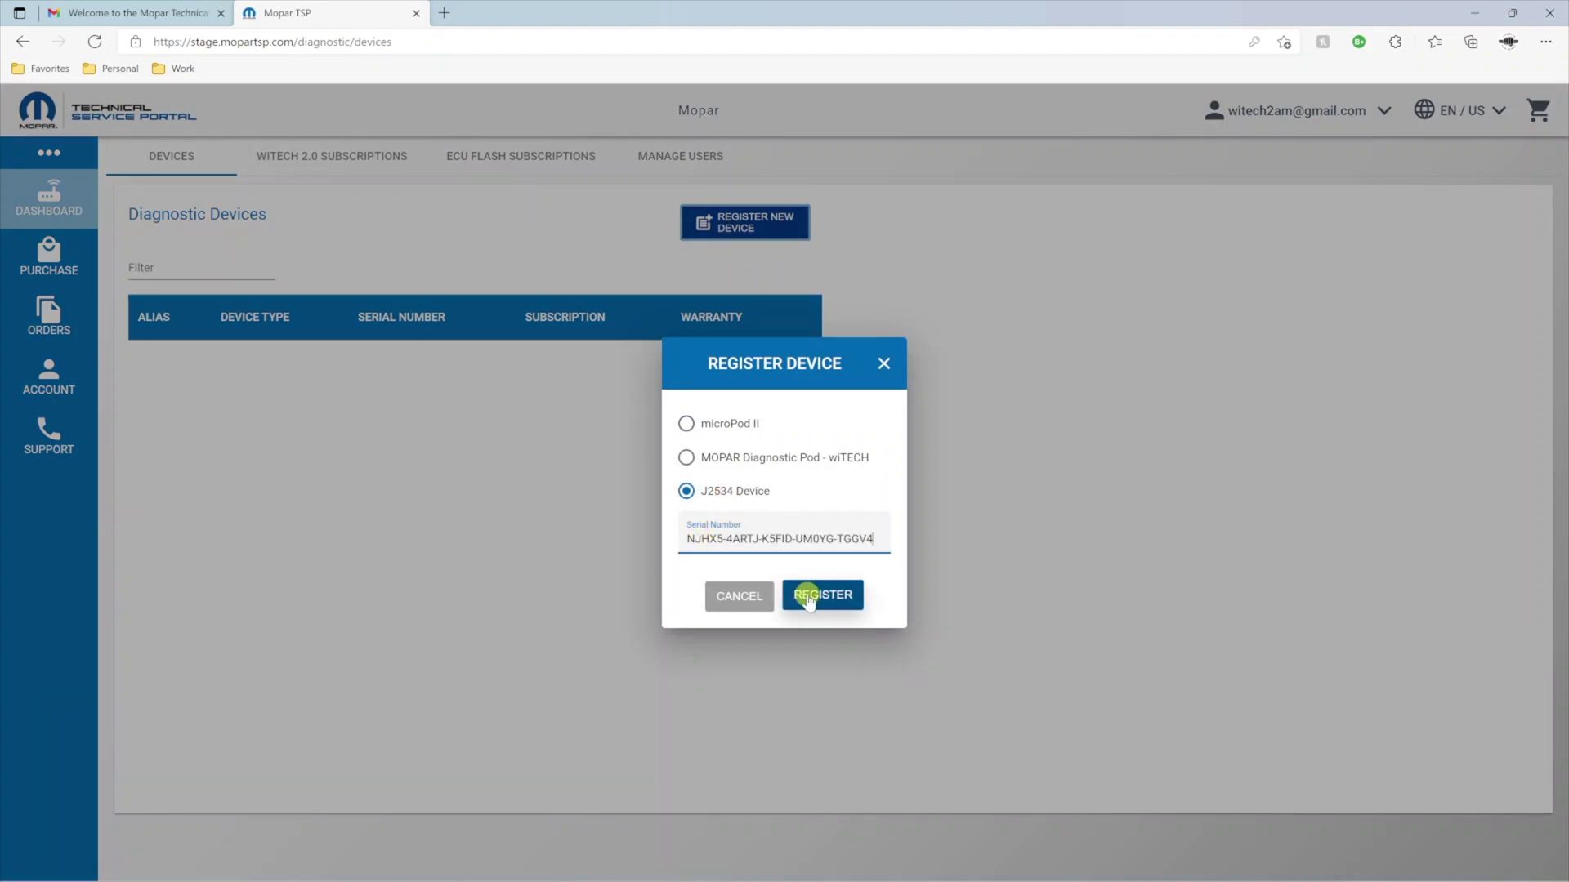
click(809, 597)
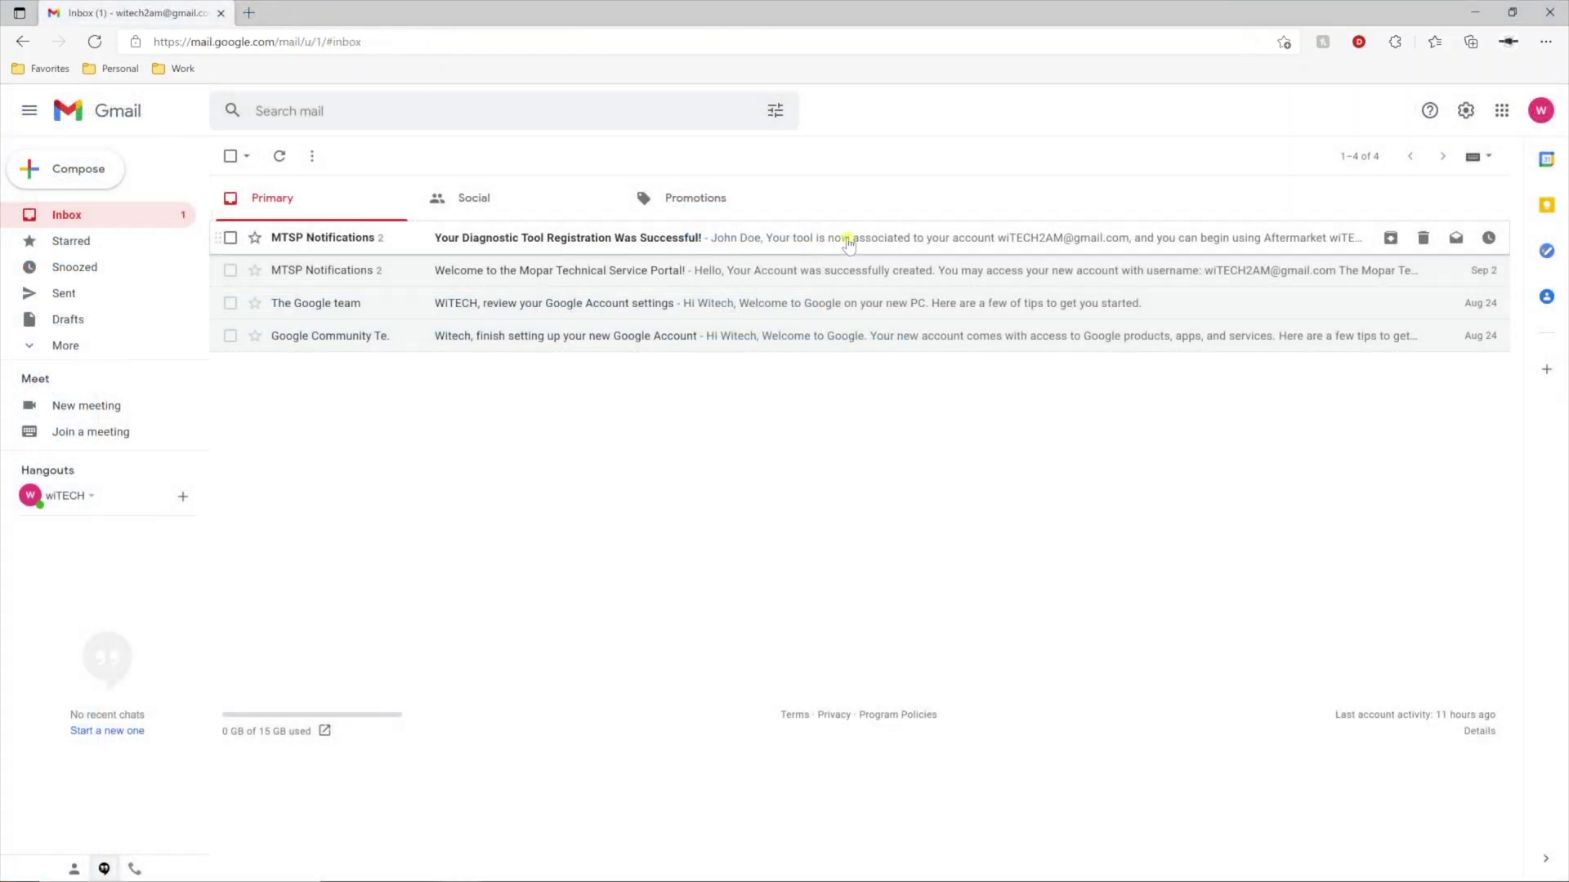
Read the Registration Was Successful e-mail, then open a new tab with the Work bookmarks.
click(848, 242)
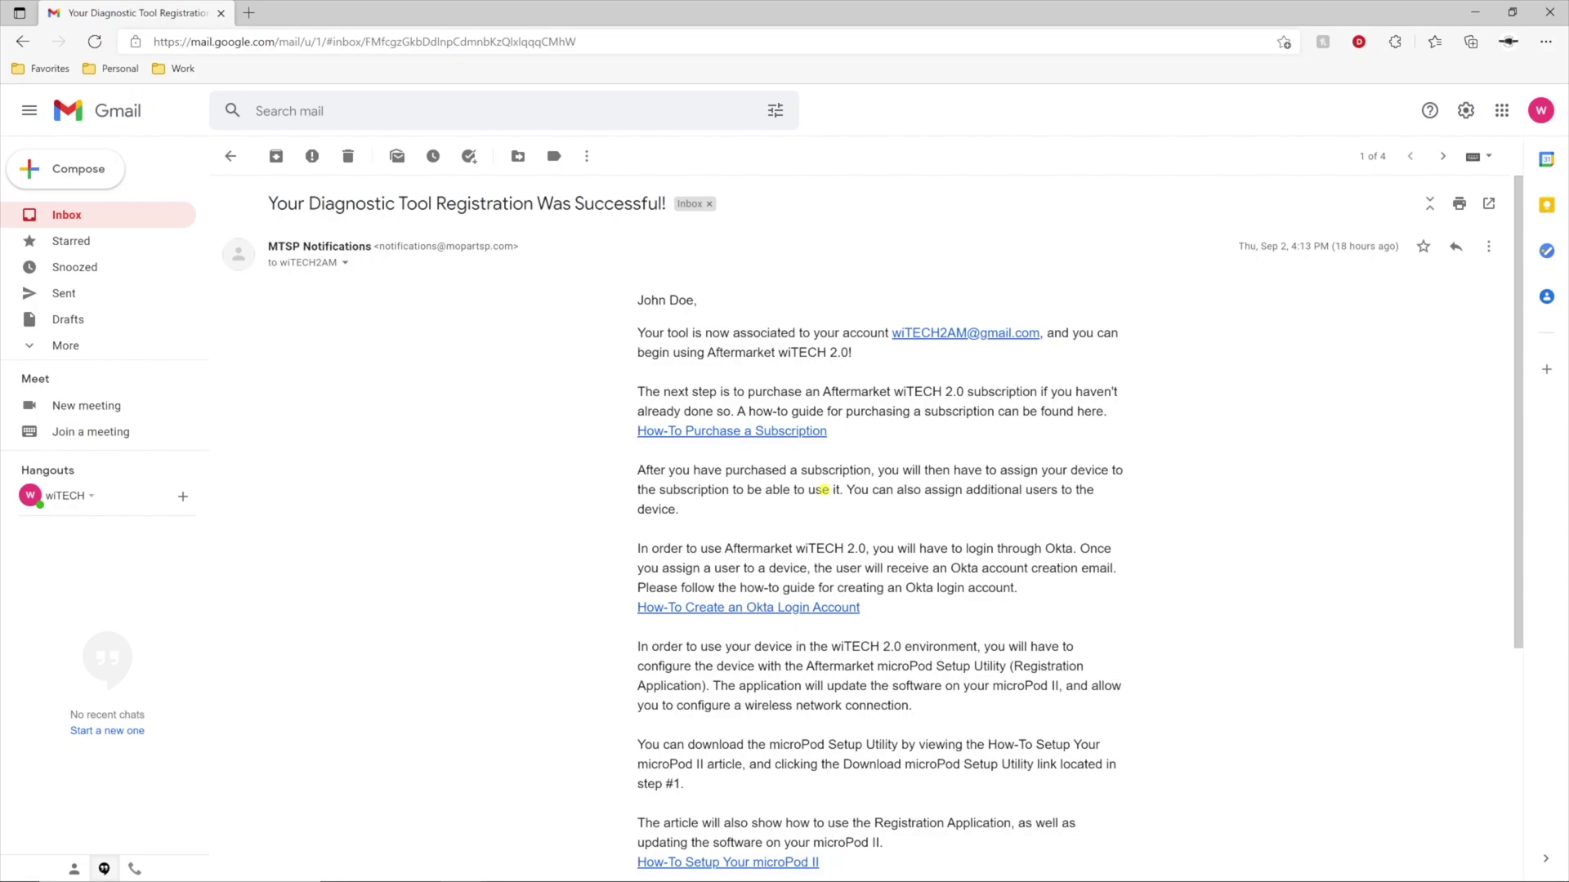
click(249, 12)
click(181, 68)
Open the Stage - MTSP Portal bookmark and log in as Aftermarket with a texted passcode.
mouse_move(245, 149)
click(629, 411)
click(1405, 161)
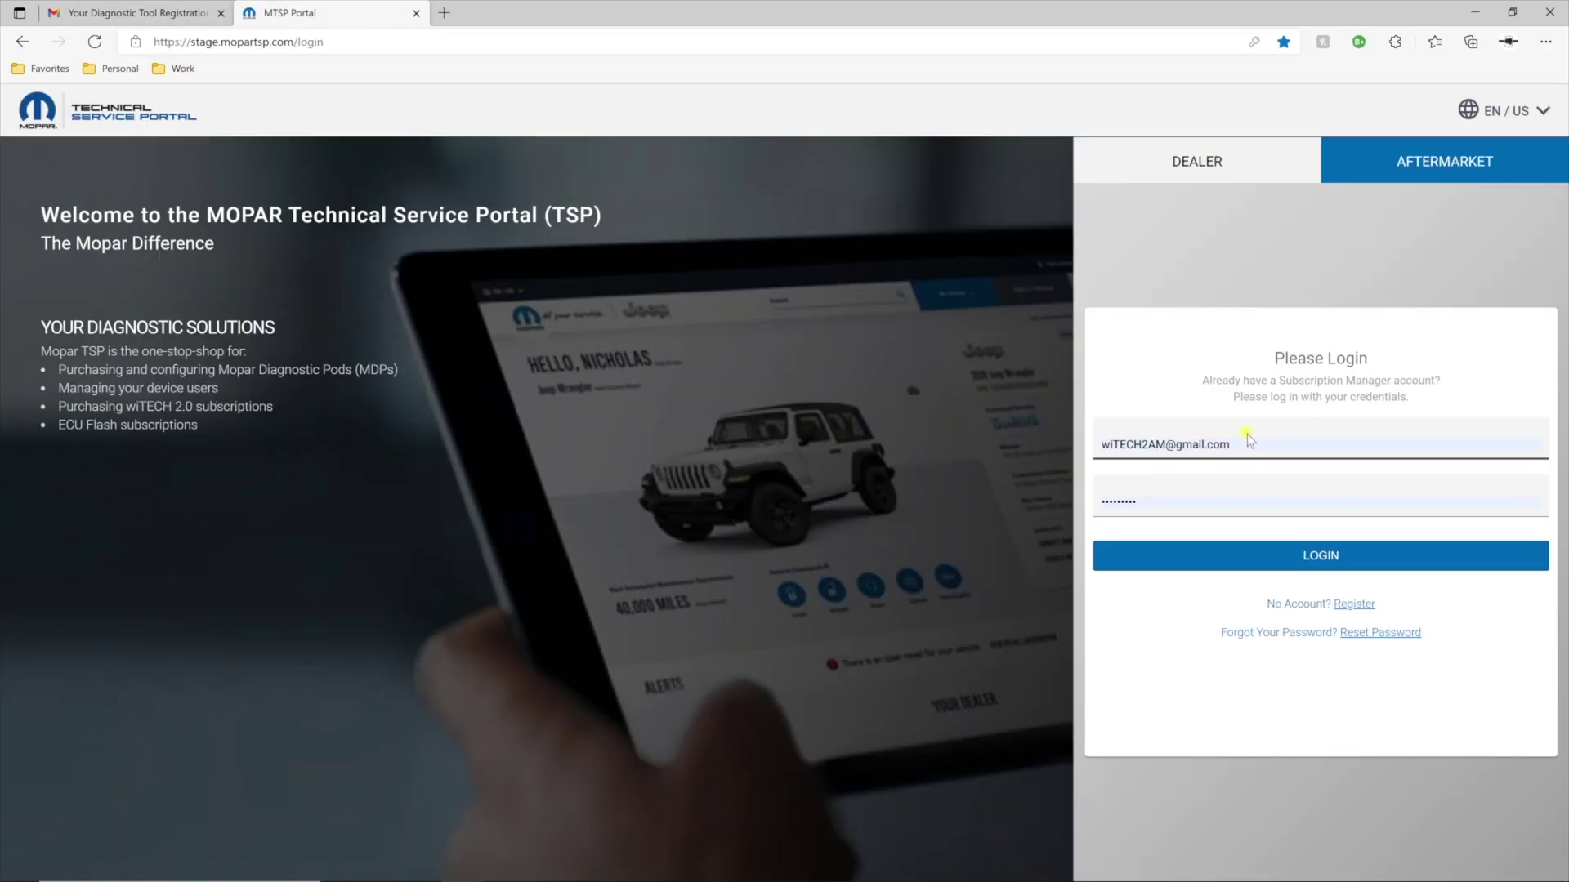
click(1348, 555)
click(1362, 614)
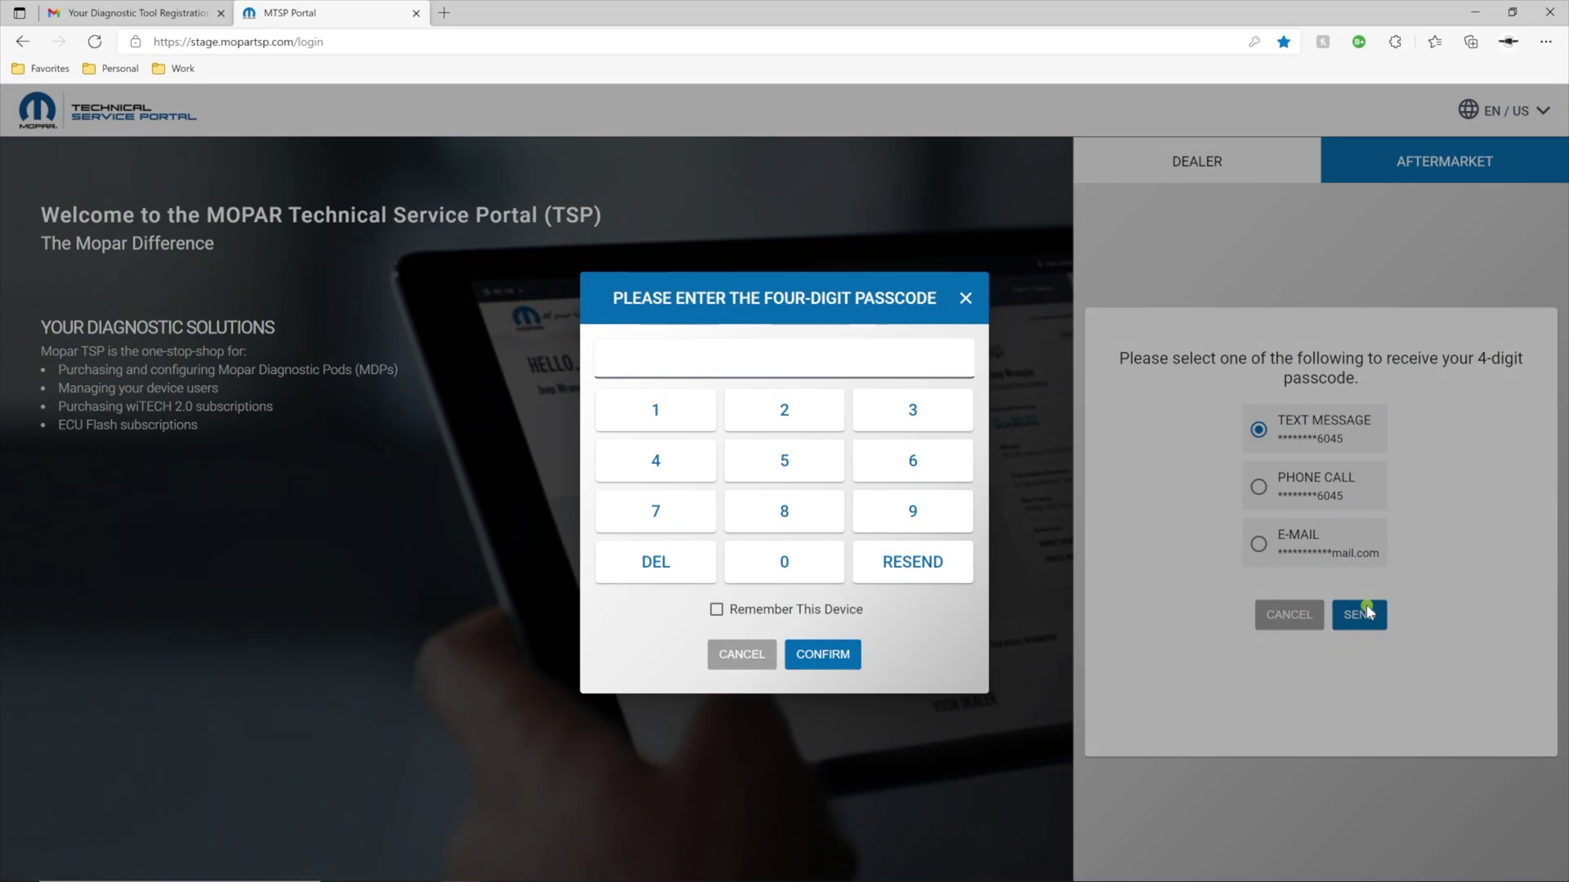
click(912, 409)
click(913, 511)
click(655, 410)
click(823, 654)
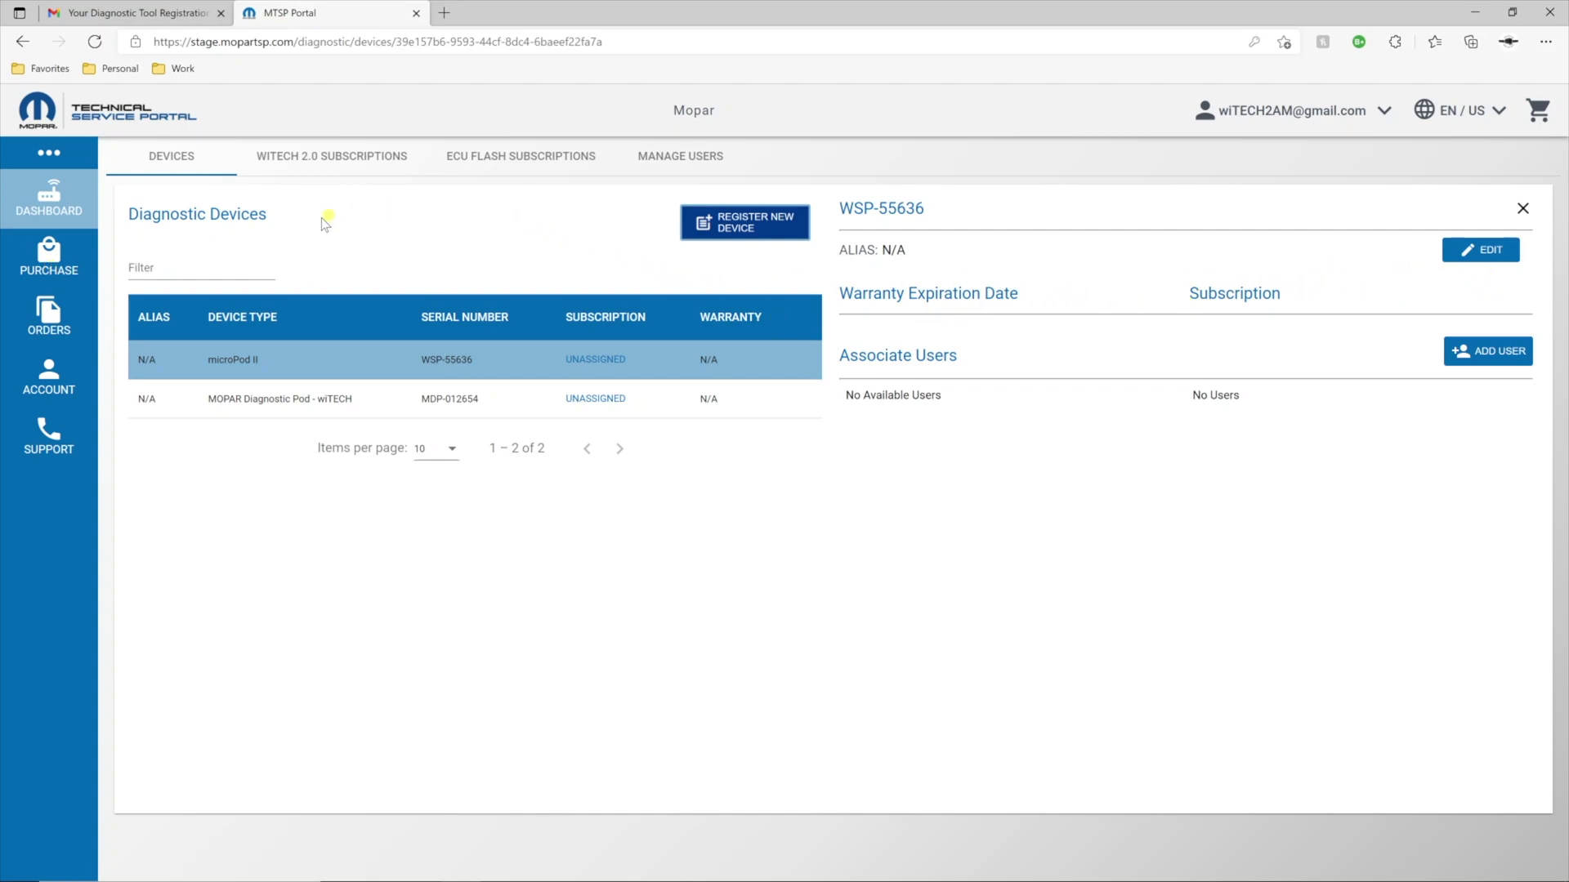
Put two 1 Year wiTECH 2 Subscriptions in the cart and proceed to checkout.
click(76, 271)
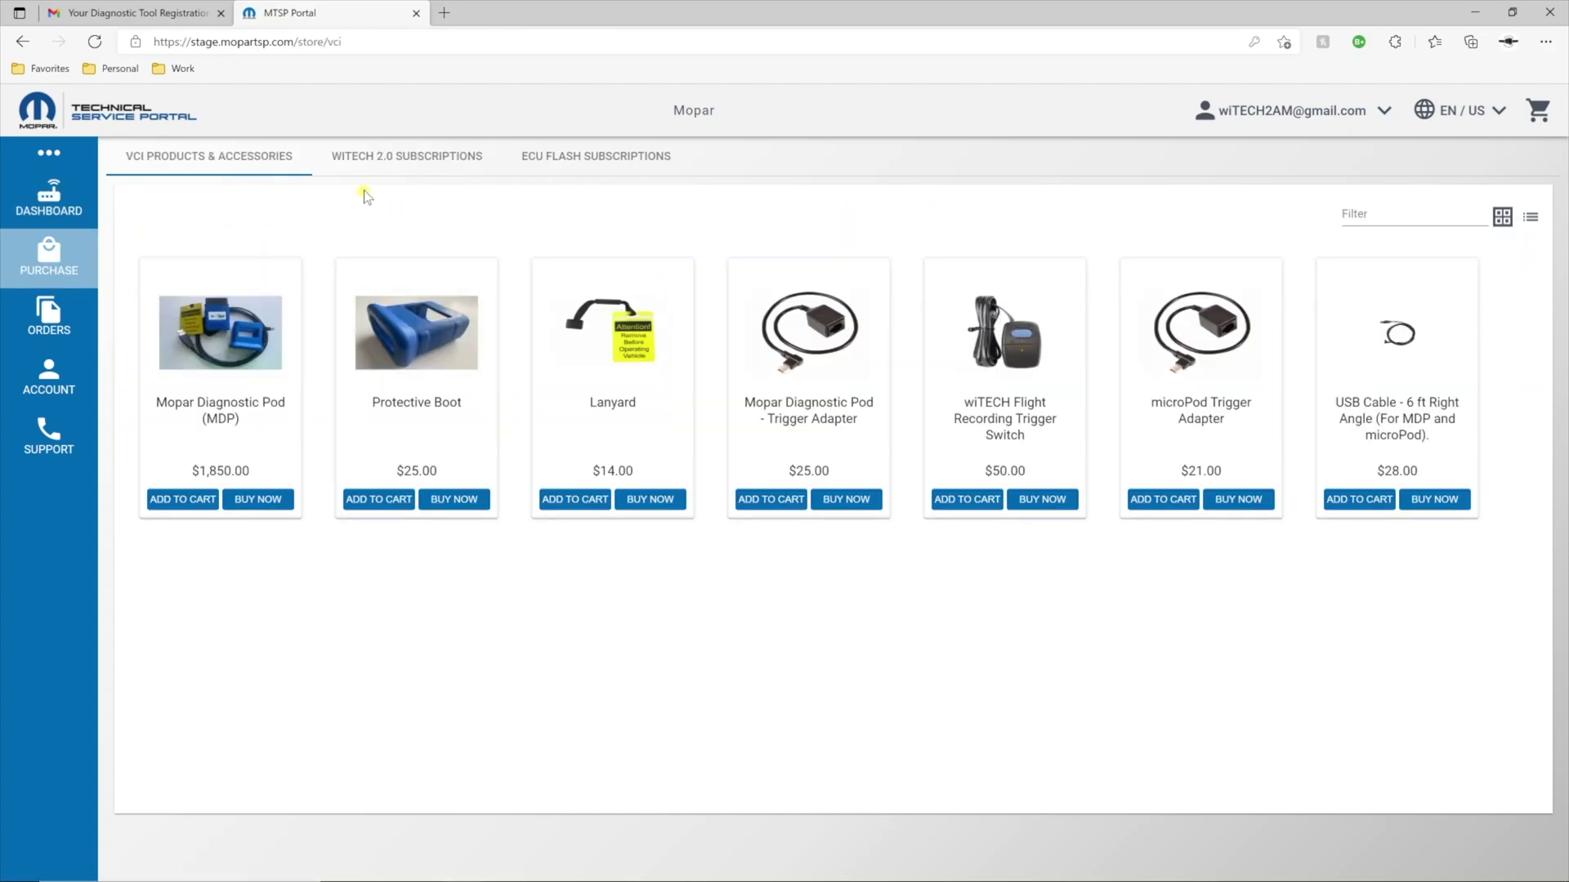
click(385, 155)
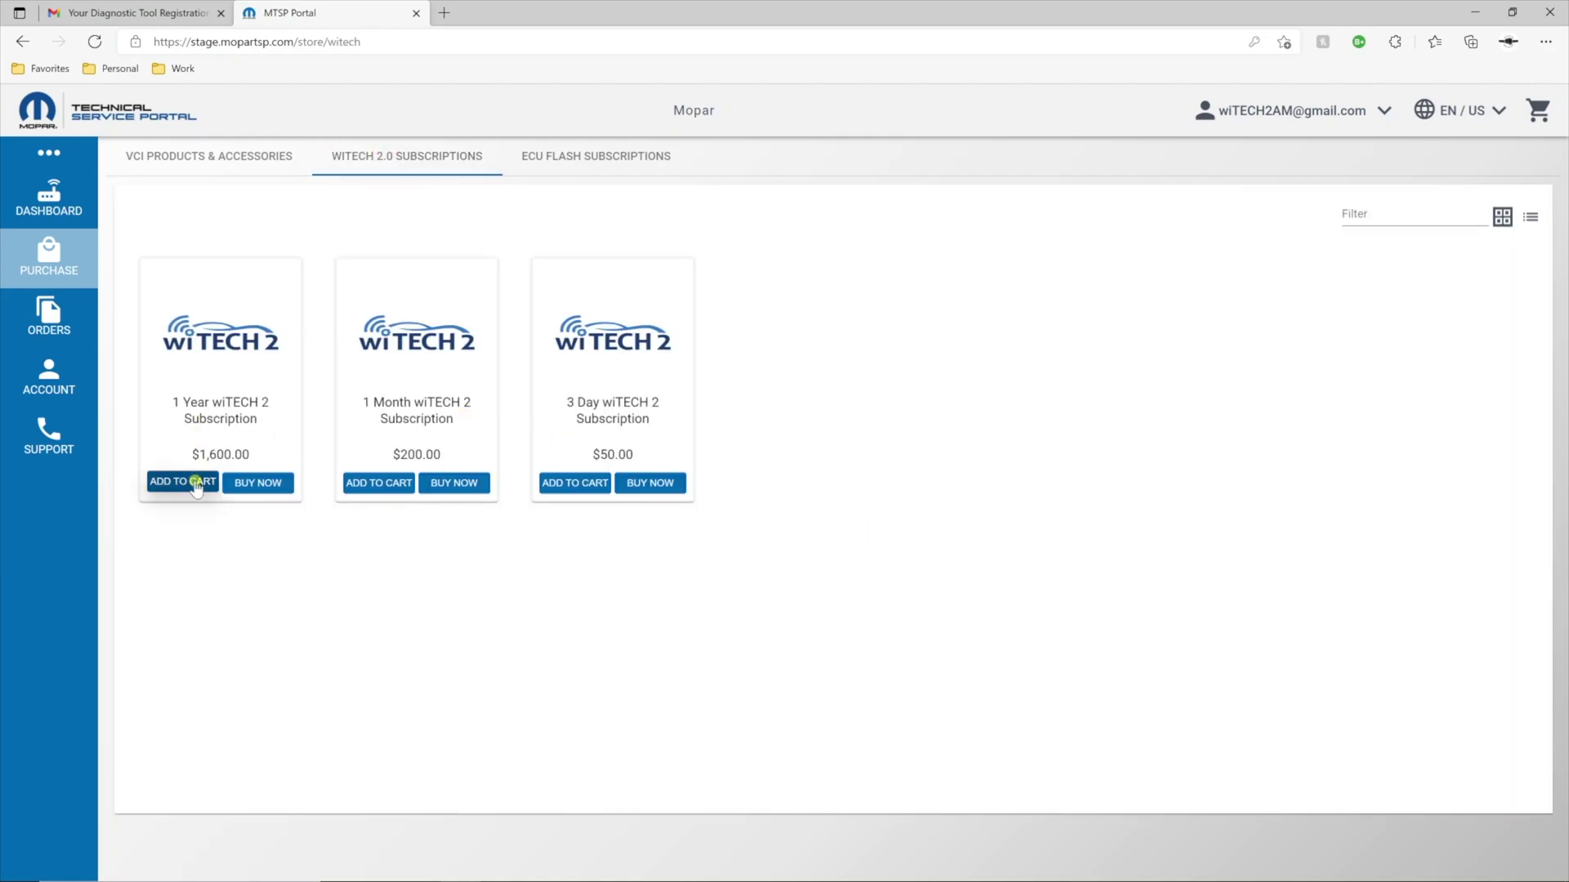
click(182, 483)
click(1533, 120)
click(1478, 188)
click(1339, 281)
Save a new credit card with billing address, card number, expiry date and security code.
click(899, 365)
click(900, 360)
click(607, 391)
click(540, 570)
key(ctrl+v)
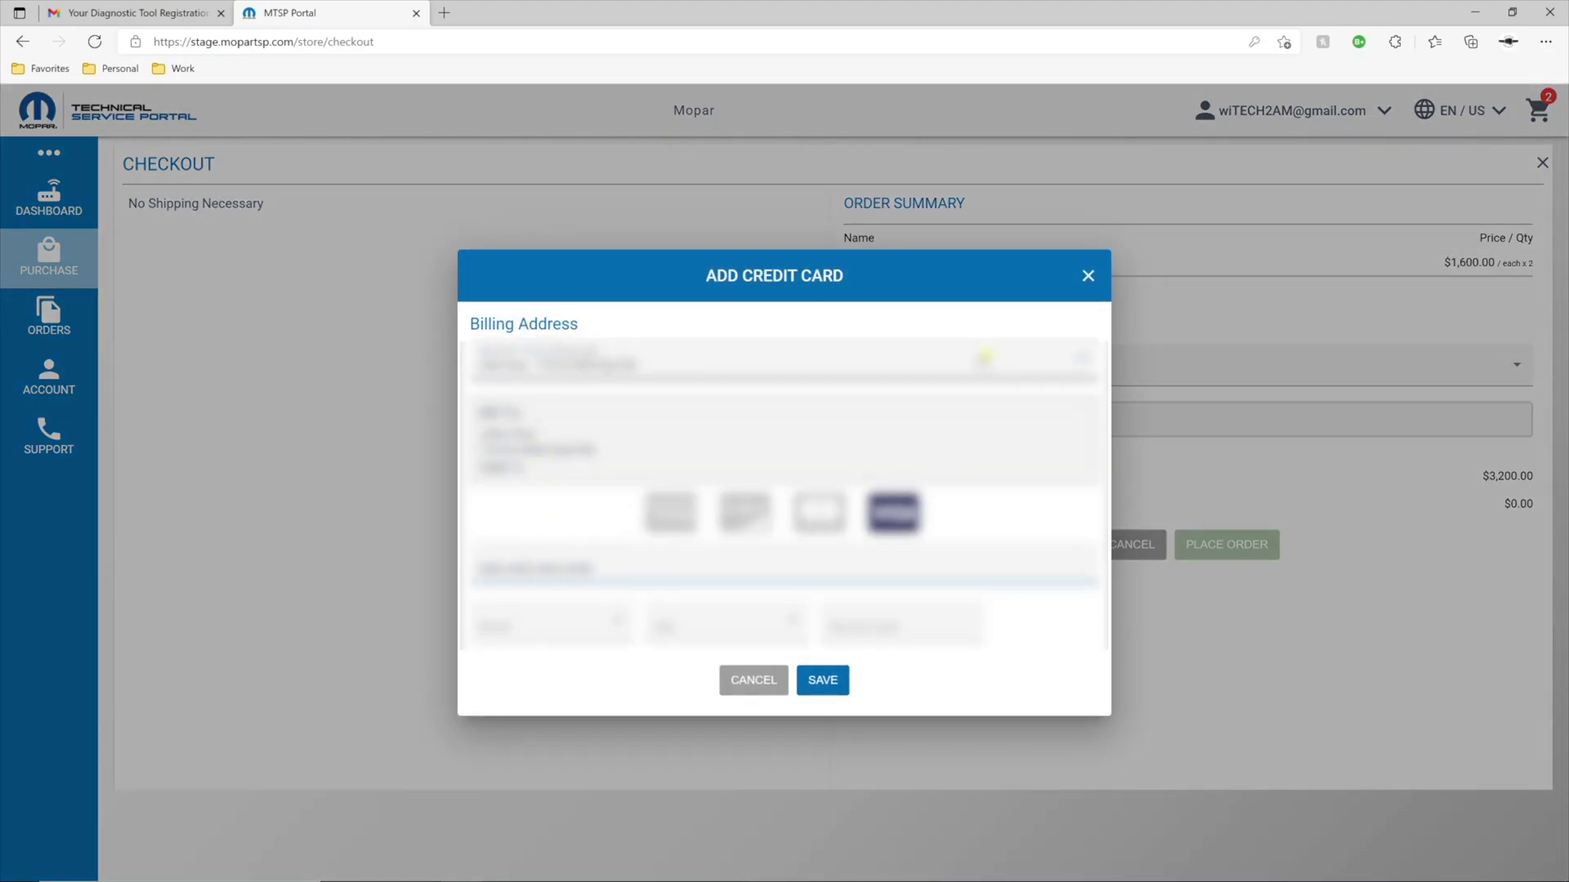
click(552, 627)
click(551, 645)
click(700, 627)
click(700, 647)
click(893, 628)
click(821, 678)
Pay with the new VISA card and place the $3,200.00 order.
click(1057, 362)
click(979, 368)
click(1248, 641)
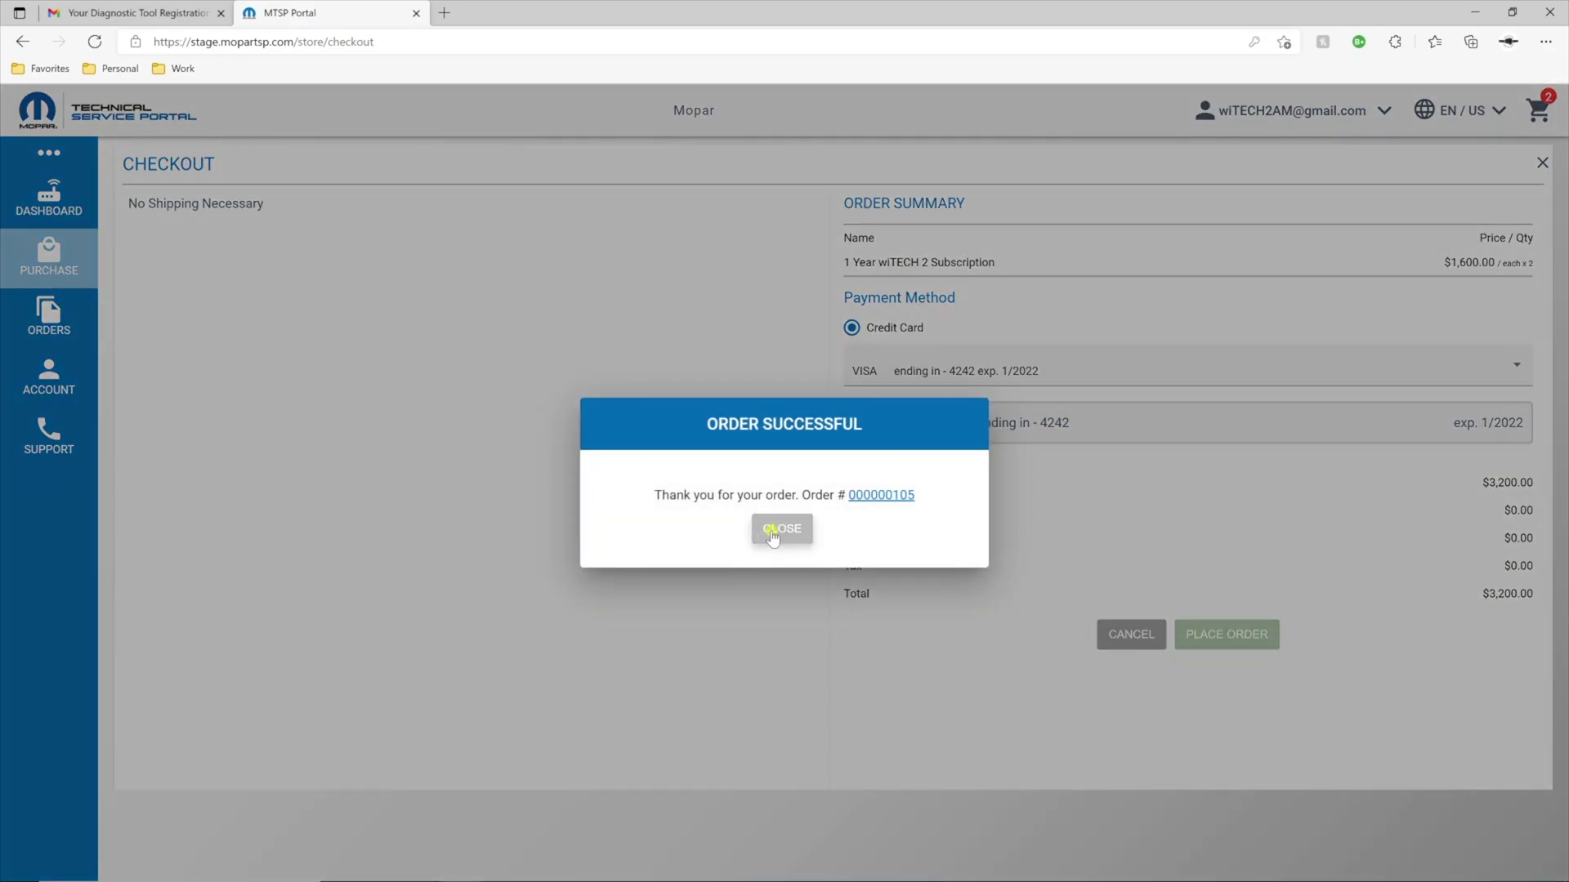
click(771, 531)
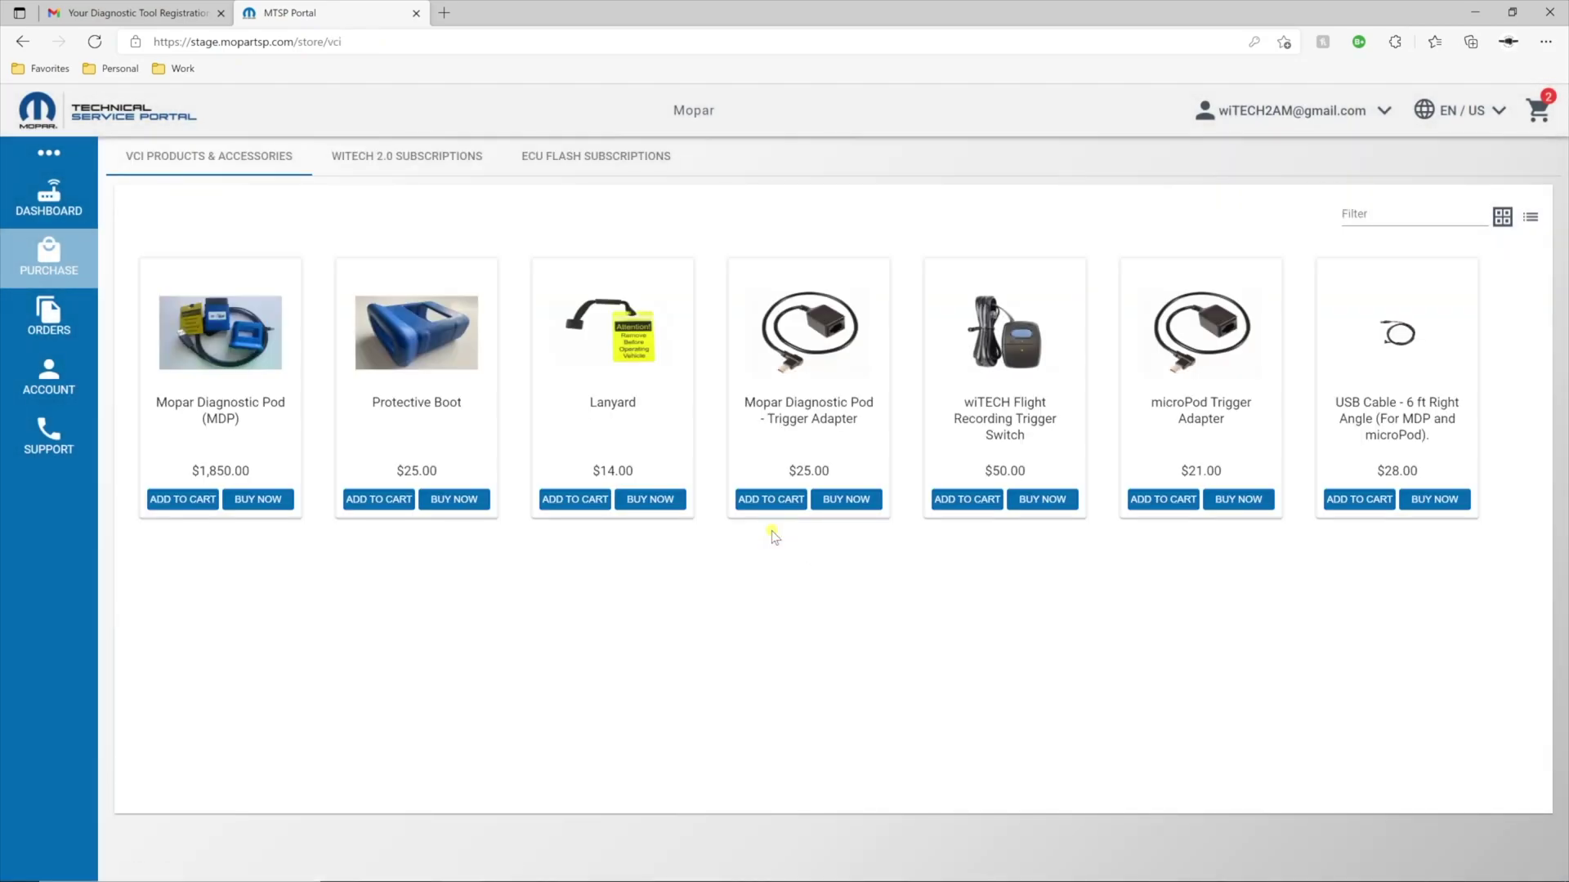
Assign an Annual Subscription to microPod II WSP-55636, then start adding a device user.
click(67, 214)
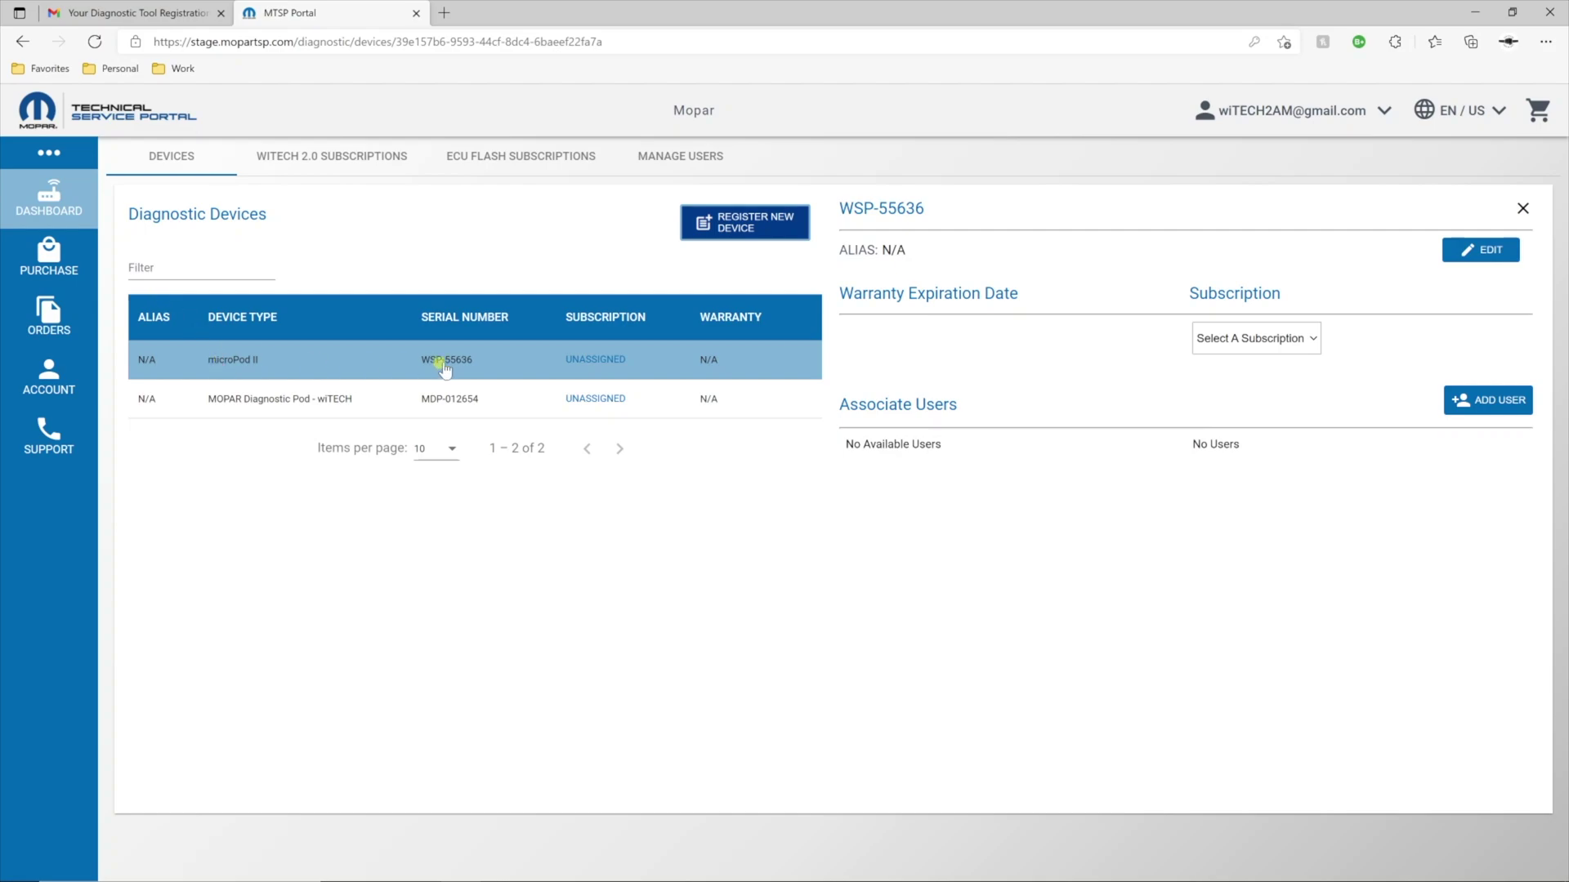
click(1246, 339)
click(1247, 396)
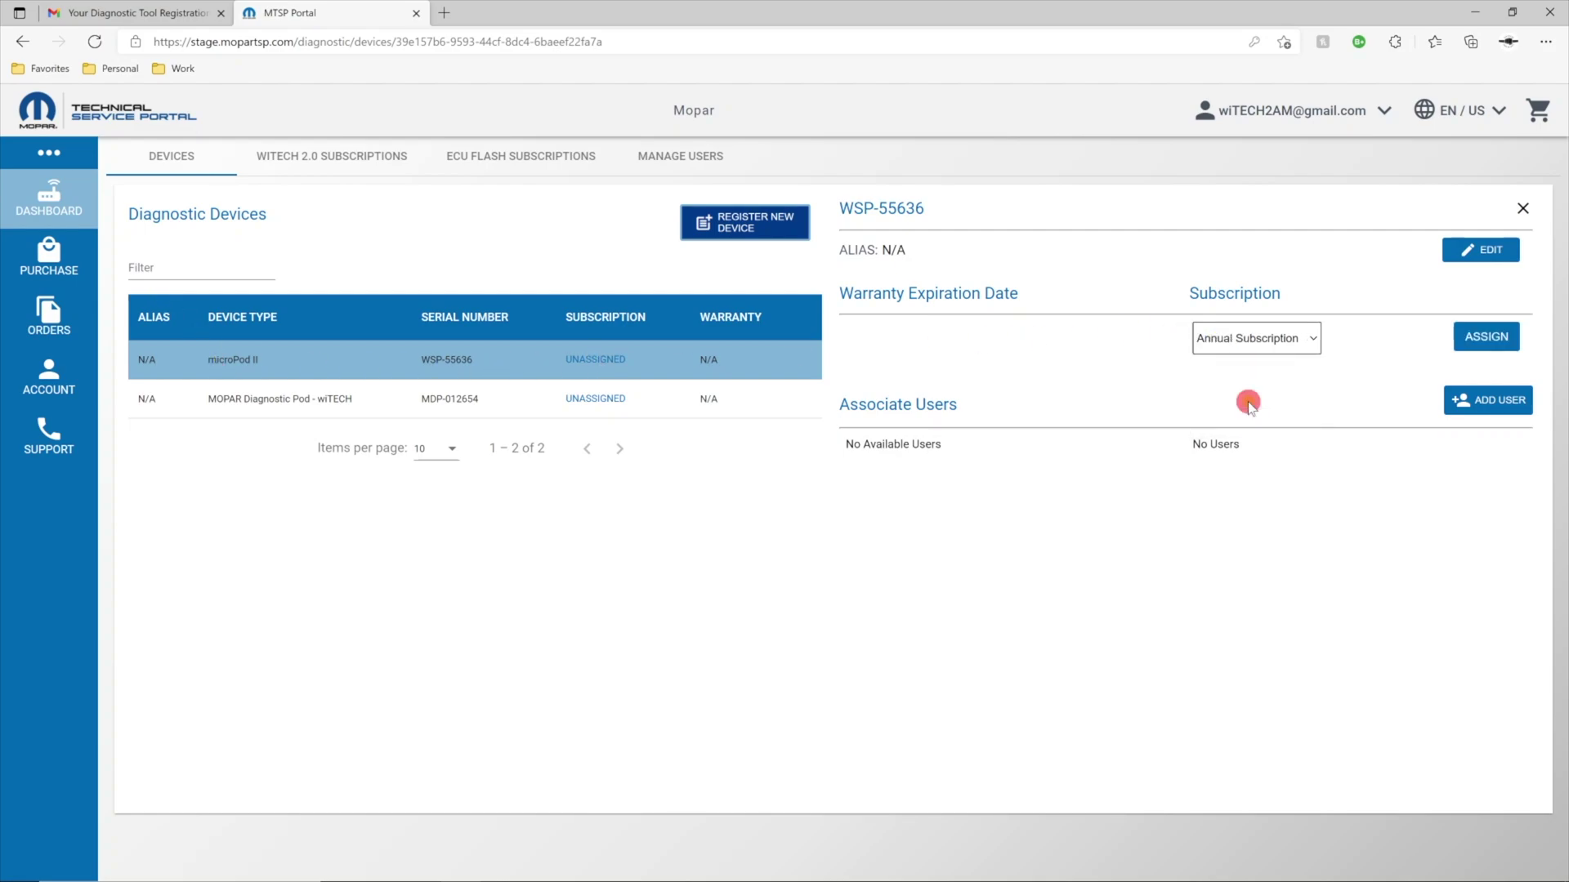
click(1477, 341)
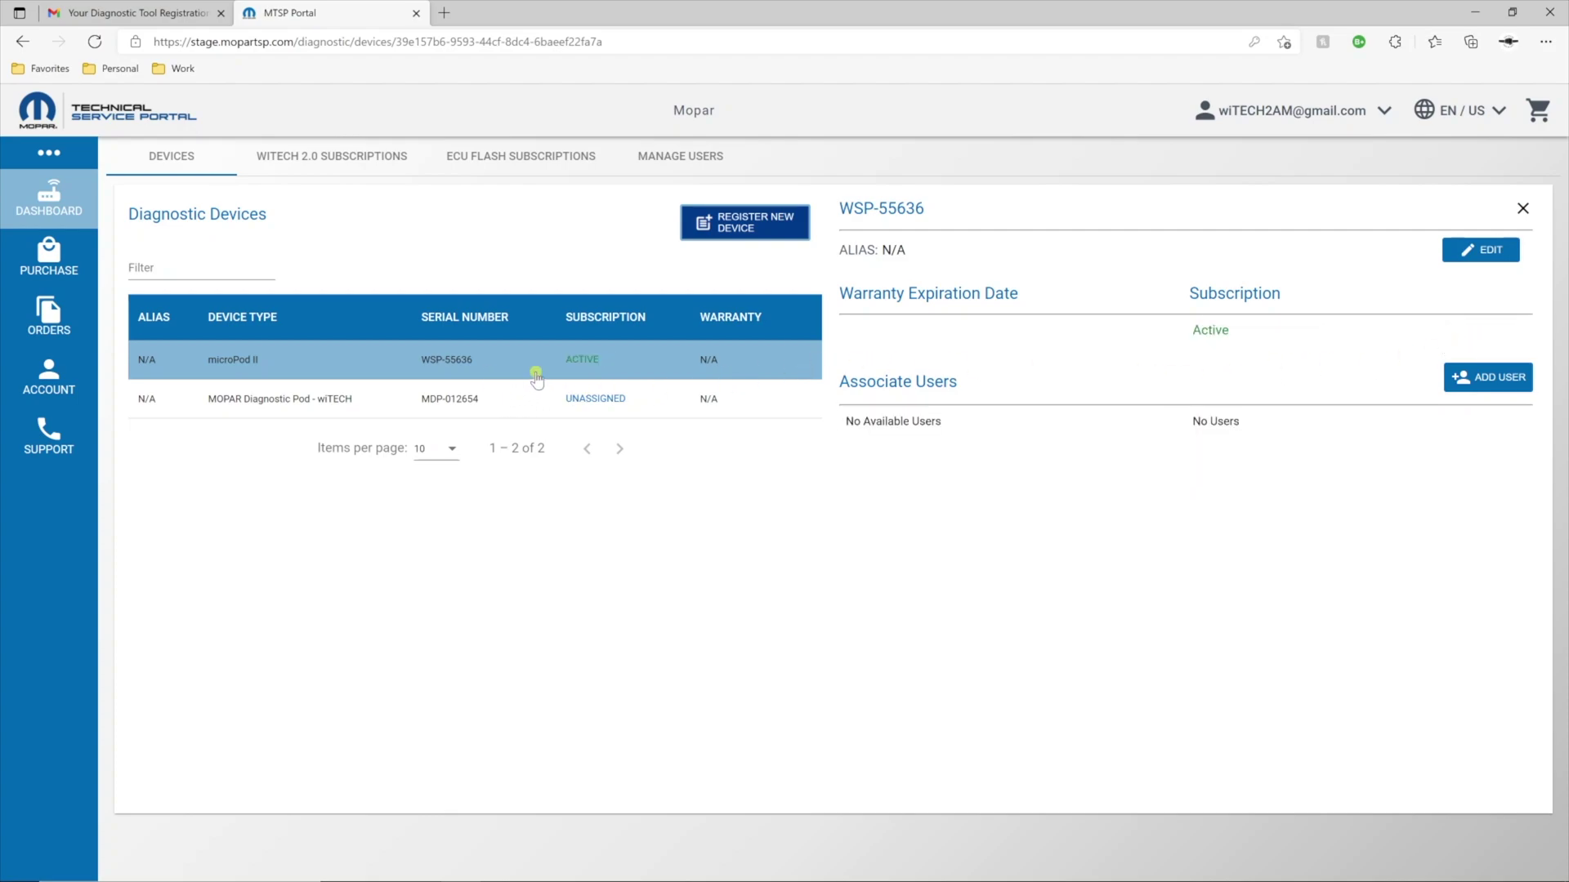
click(1475, 386)
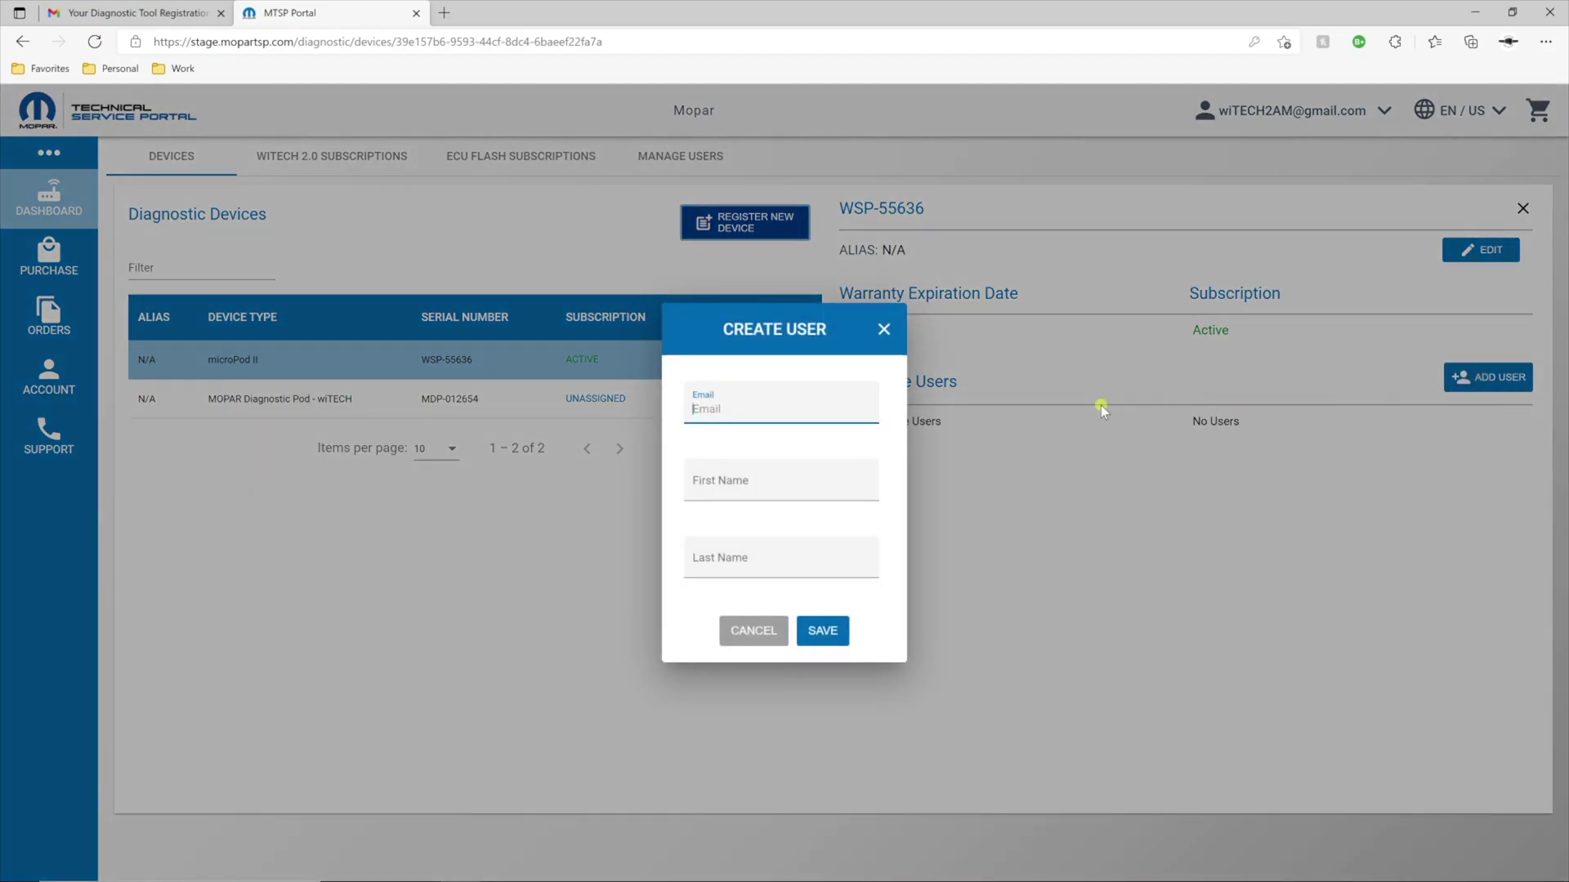
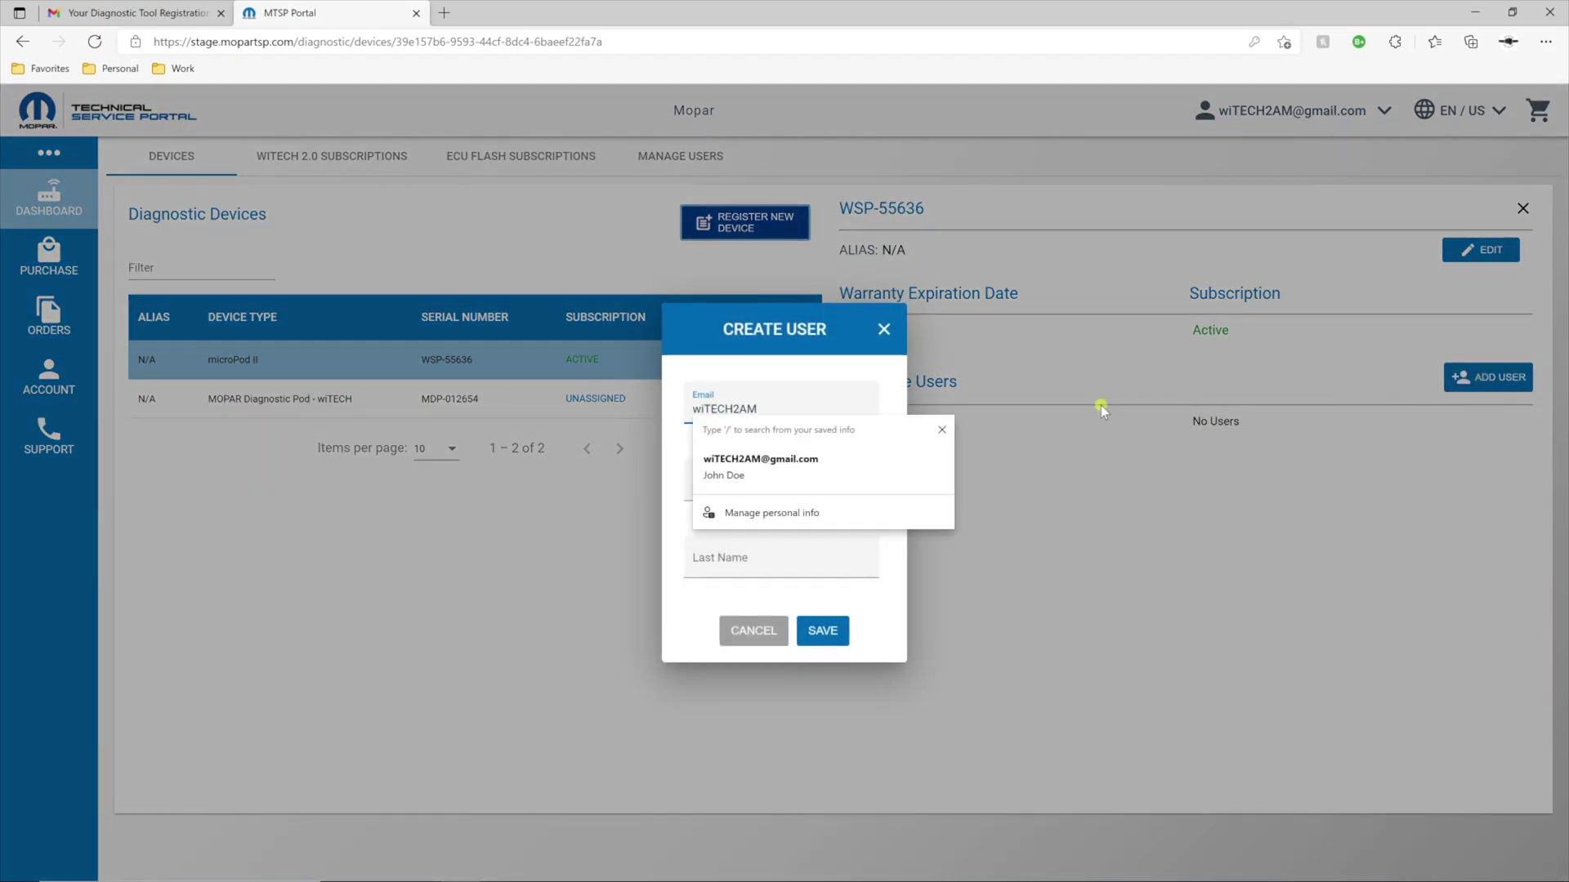
Enter the new user's e-mail address, first name and last name in the Create User form.
key(Tab)
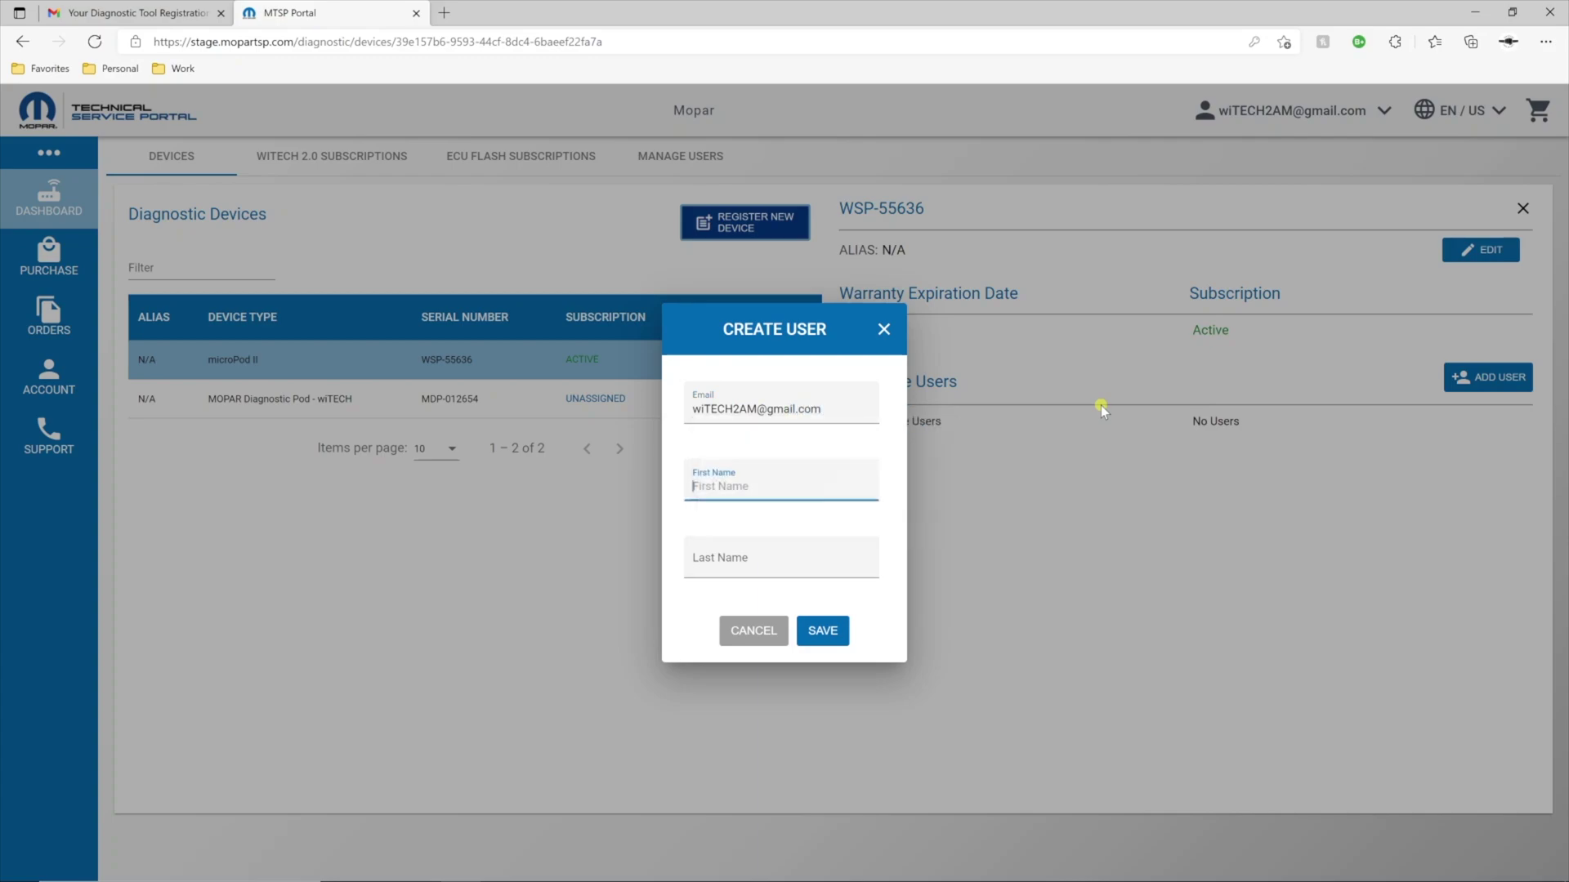
text(John)
key(Tab)
text(Doe)
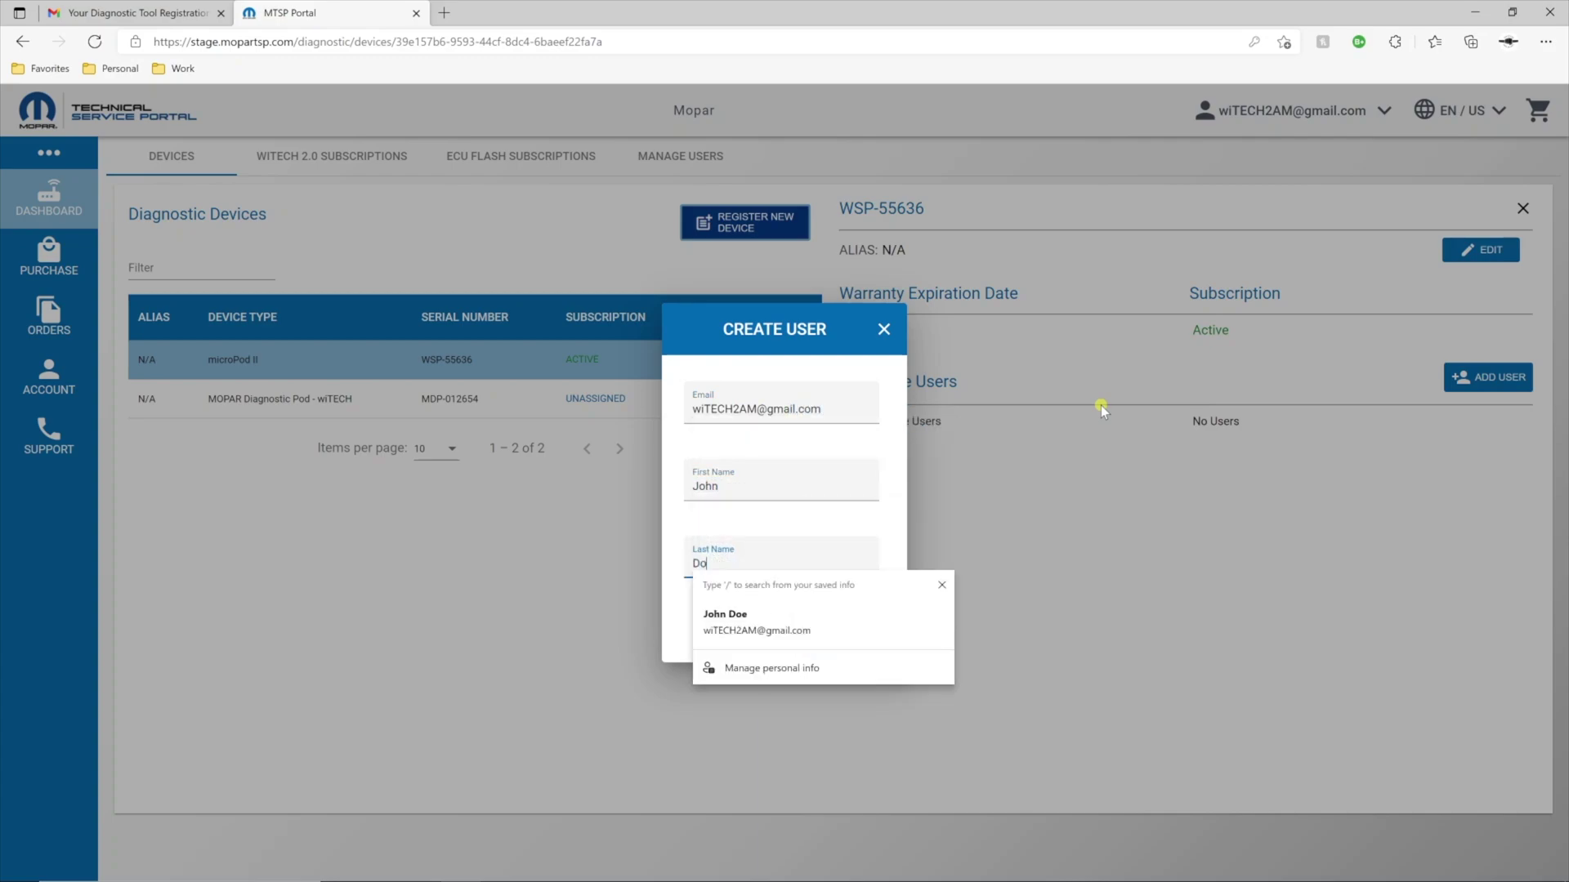
click(1016, 519)
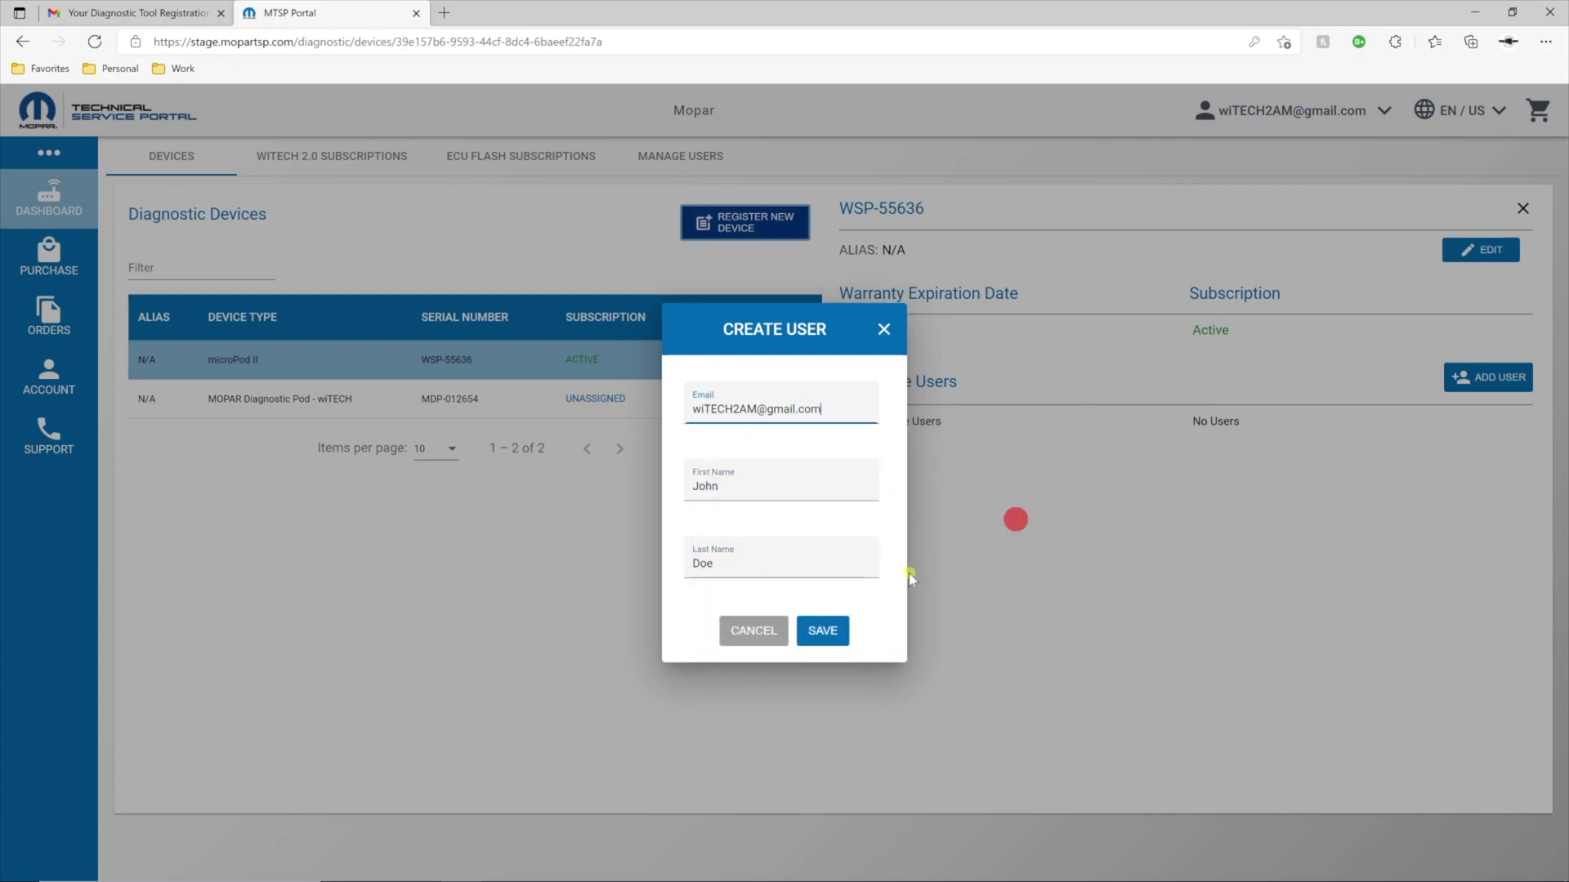
Save the user, assign them to the microPod II, and follow the Welcome to Okta! activation link.
click(820, 628)
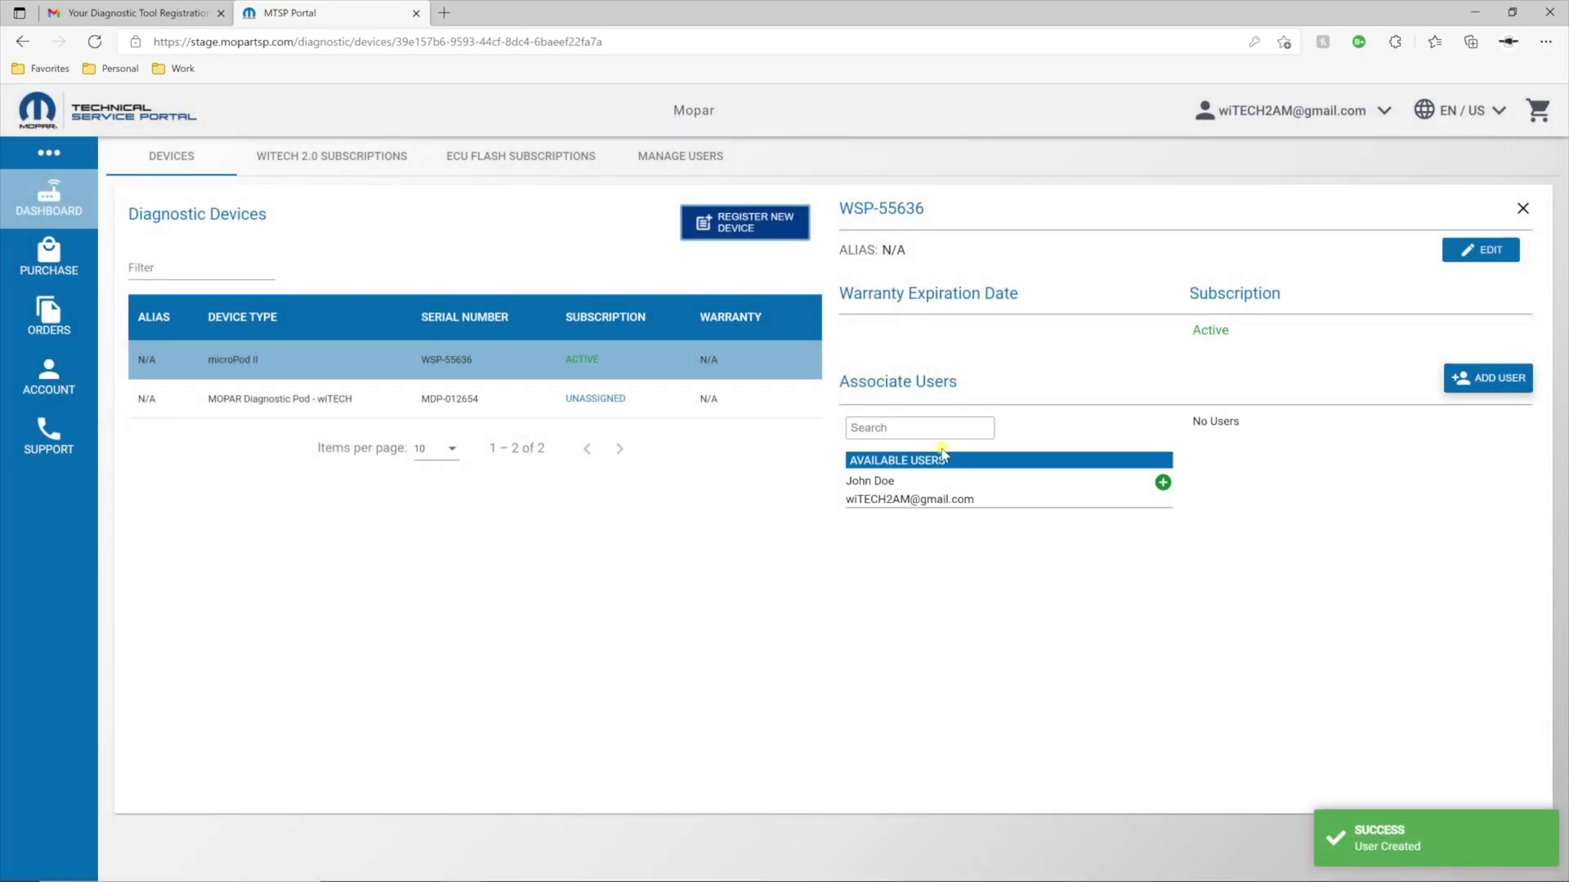
click(1163, 483)
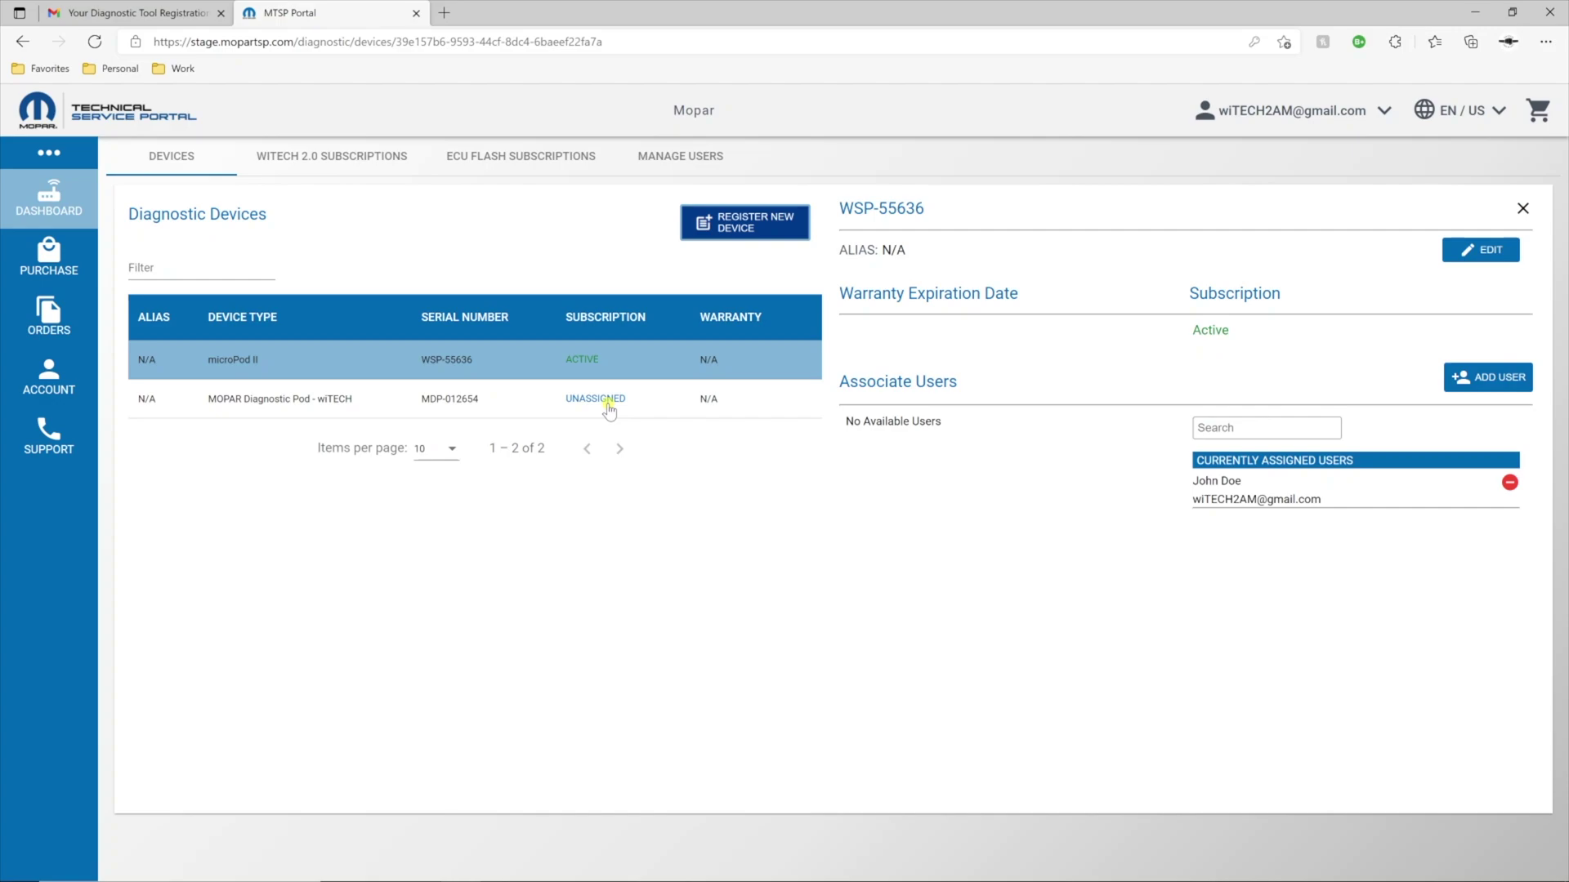
key(ctrl+shift+Tab)
click(554, 339)
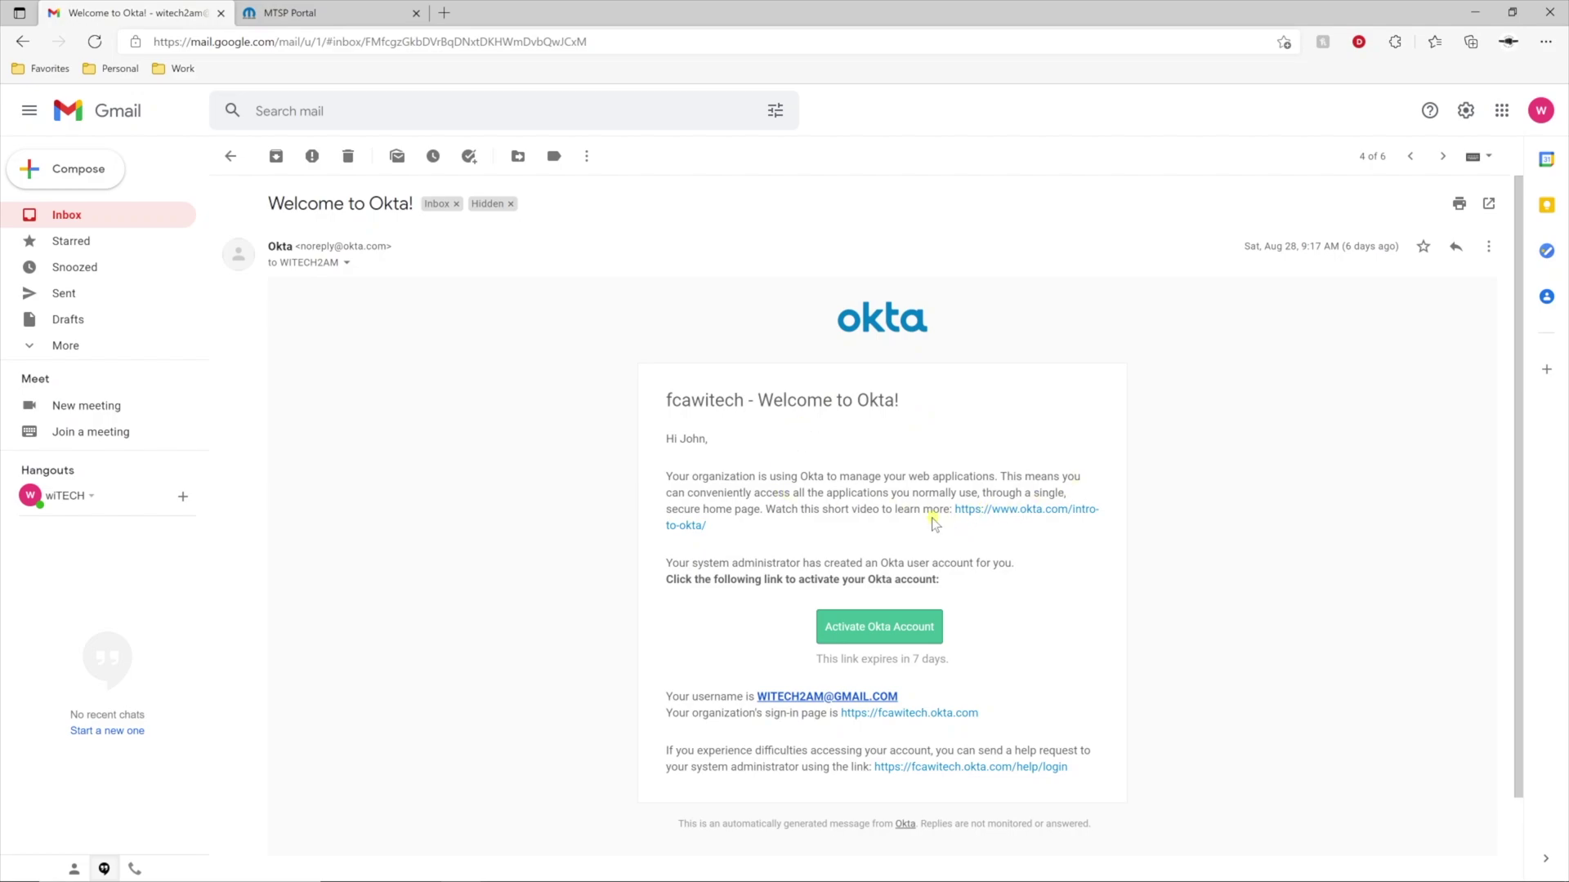
click(916, 633)
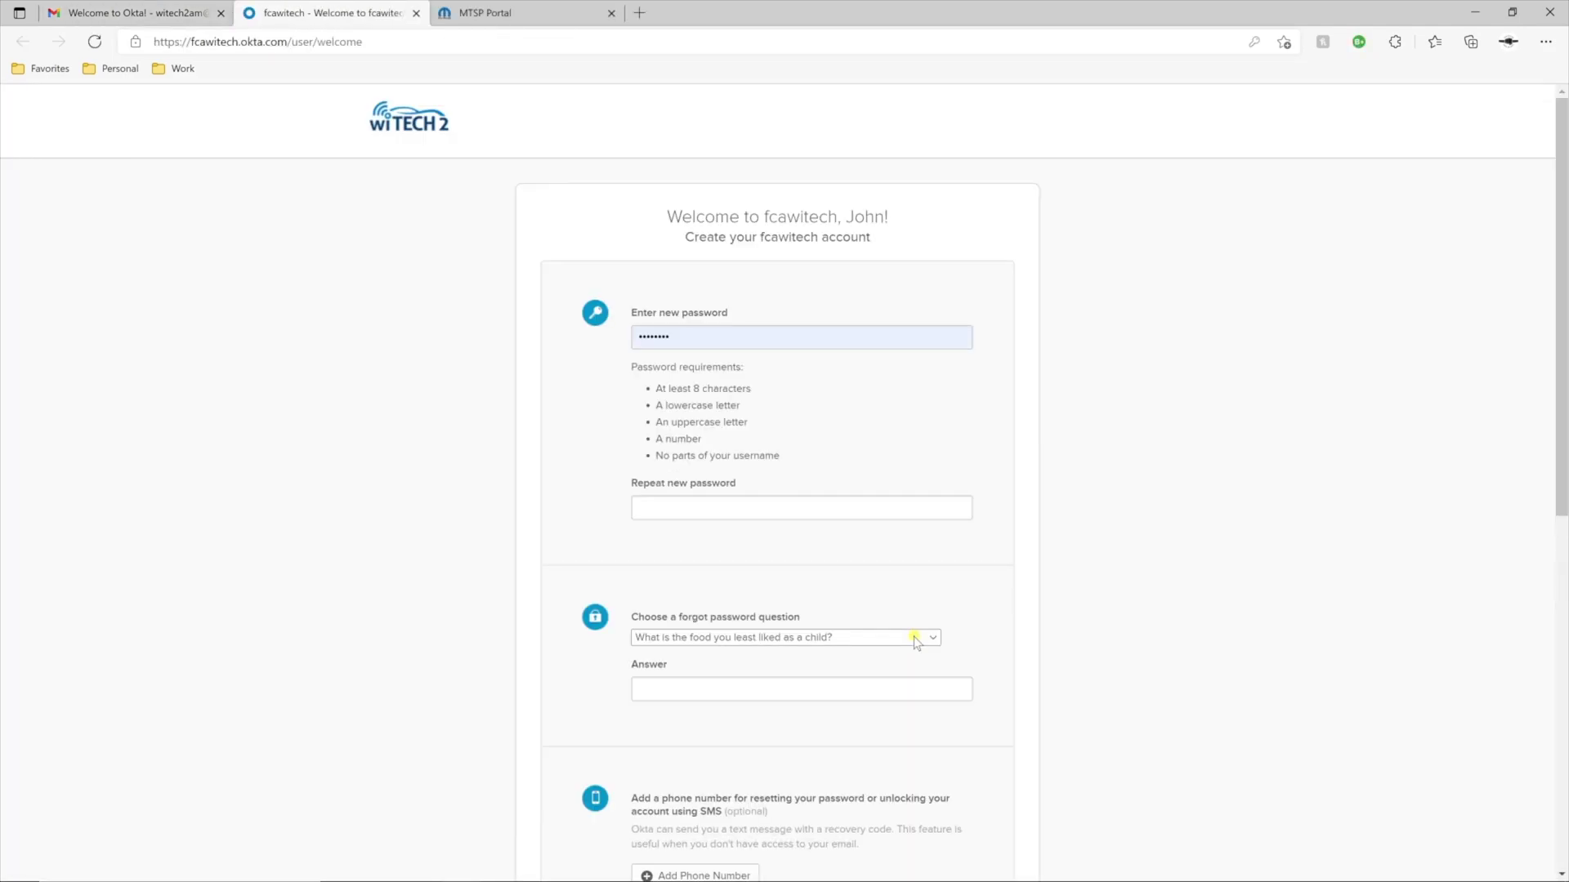
Enter and confirm the account password and fill in the forgot-password answer.
click(736, 337)
text(*********)
key(Tab)
text(*********)
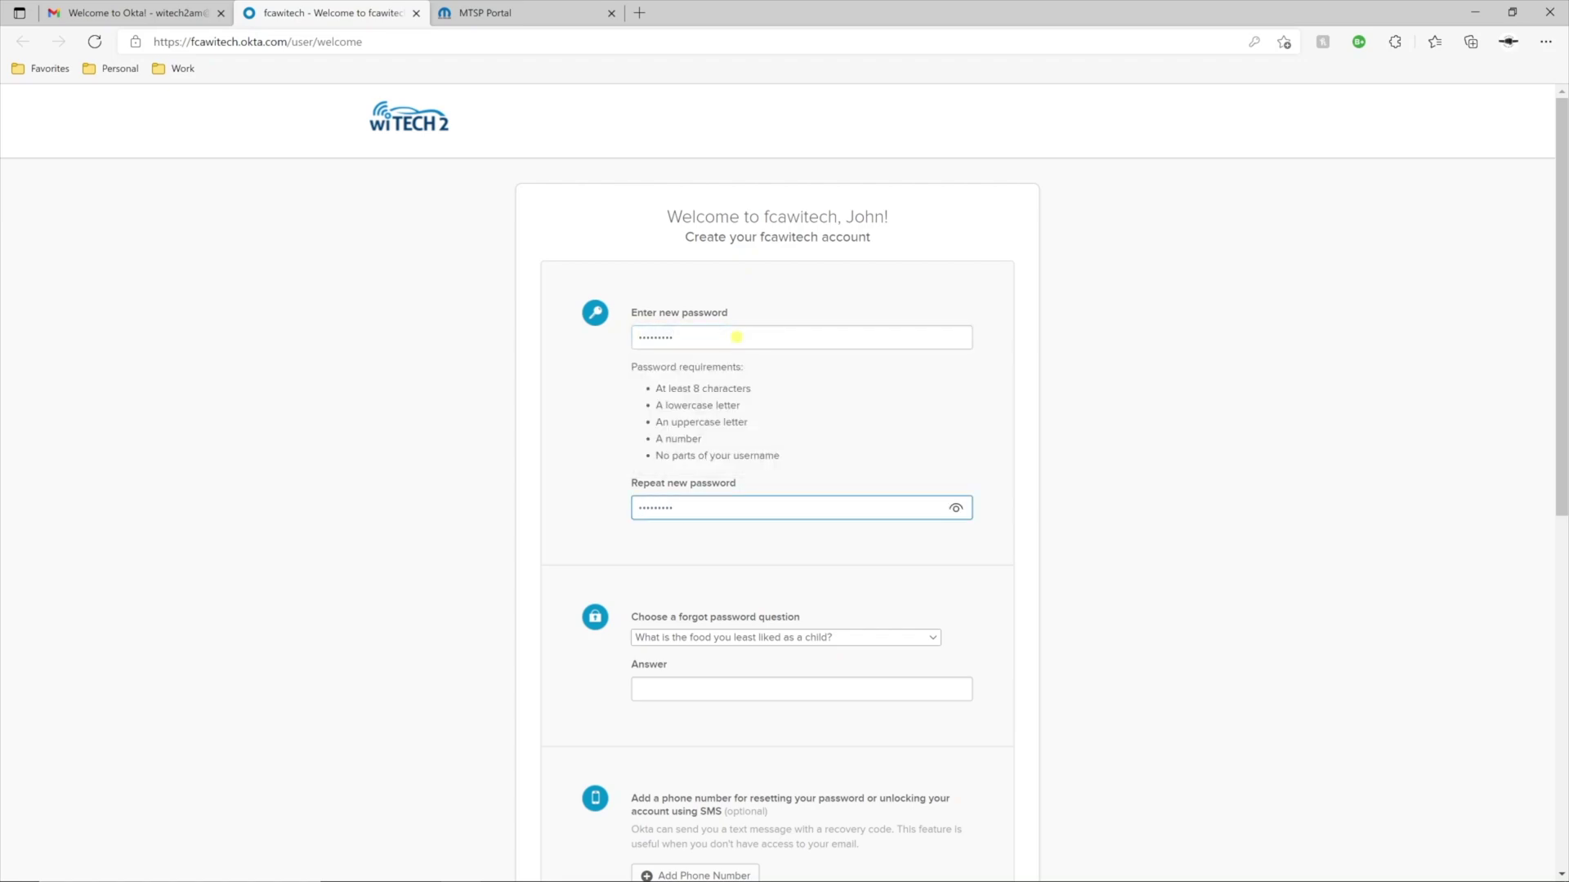
click(786, 691)
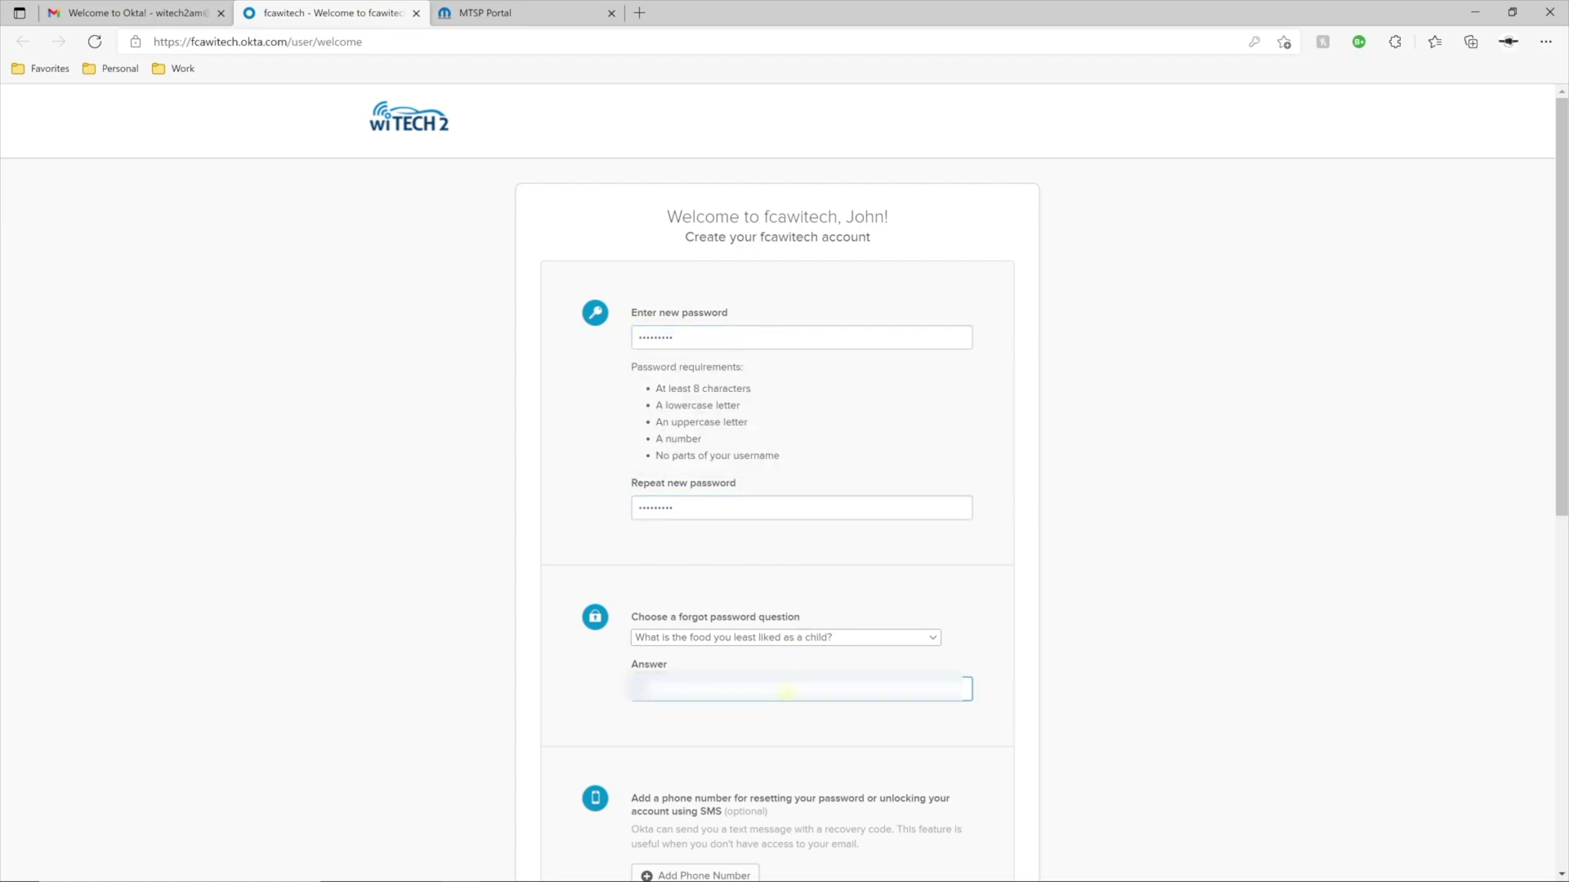
Add an SMS recovery phone number and verify it with the texted code.
key(Tab)
key(Return)
click(776, 320)
click(784, 341)
click(964, 415)
click(1235, 208)
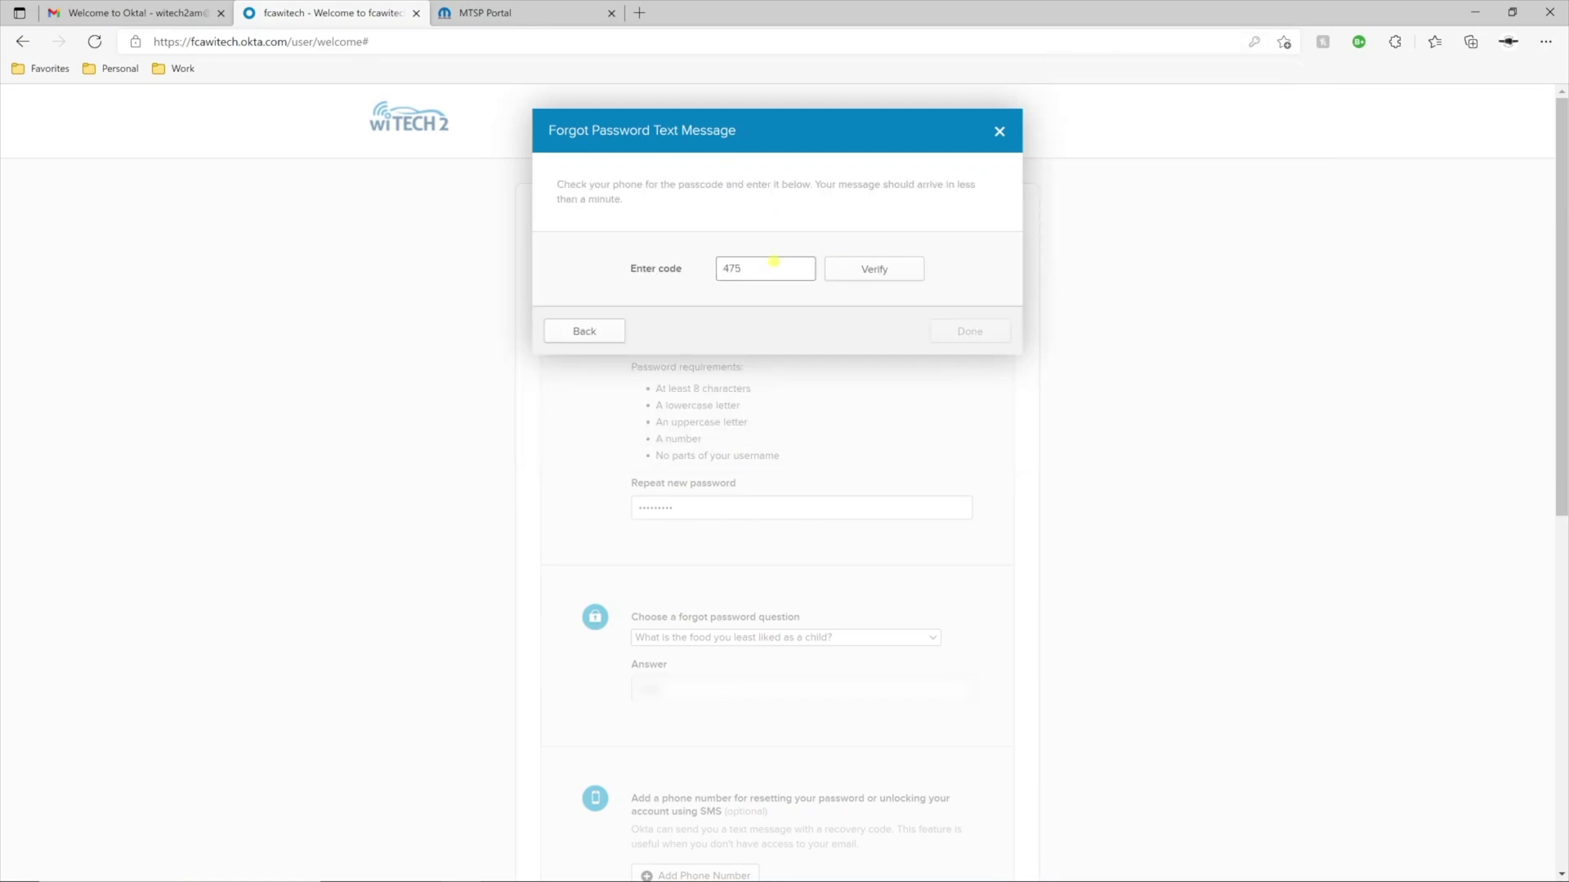
click(873, 270)
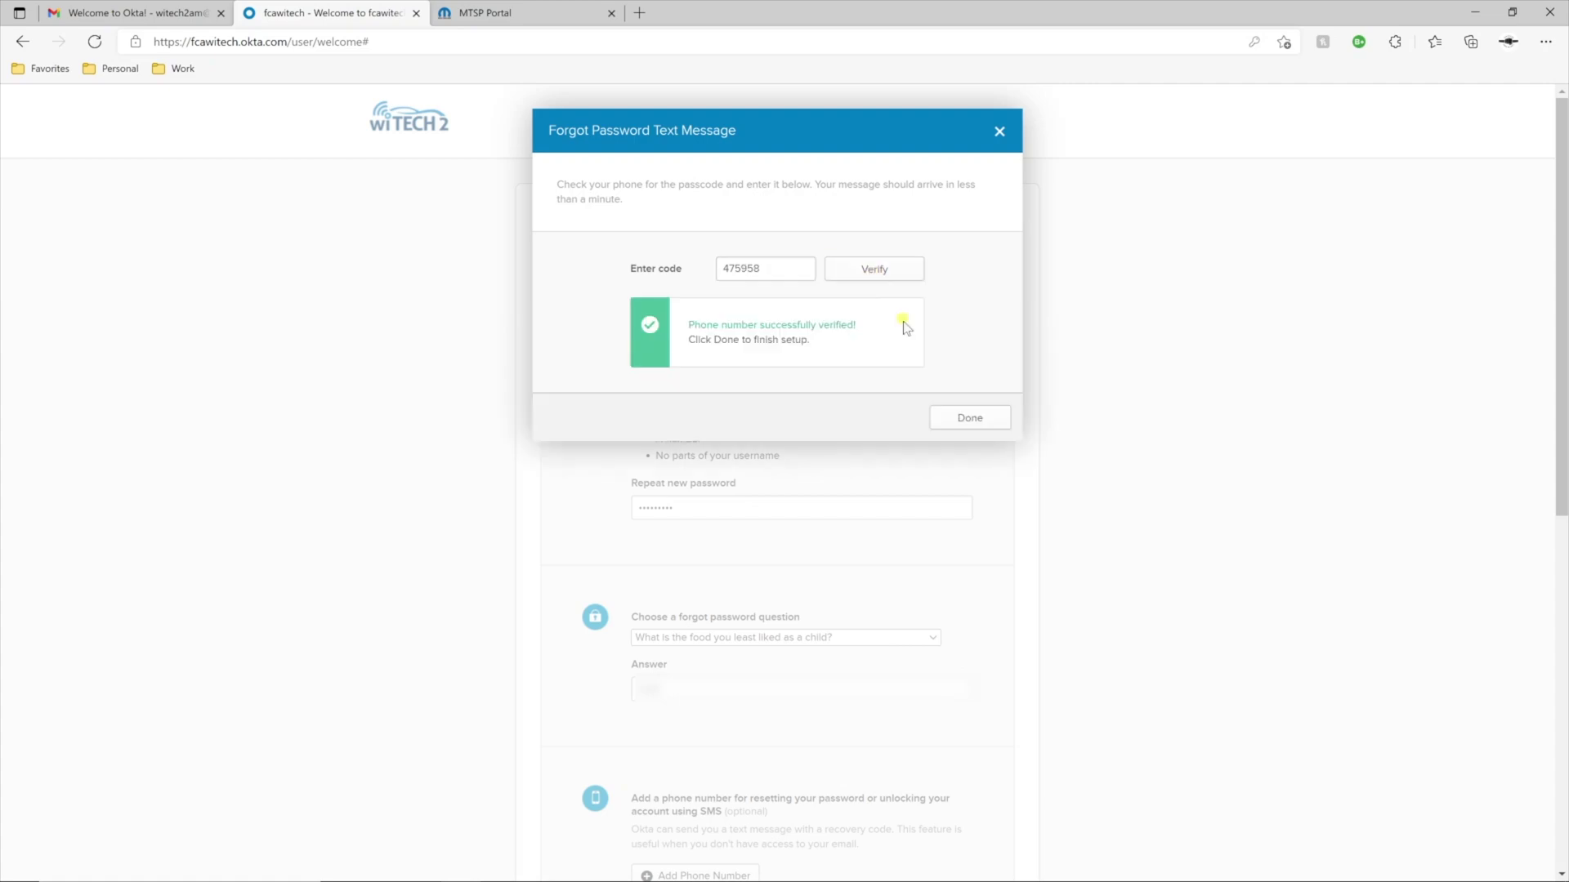
click(948, 333)
Choose the road security image and create the fcawitech account.
scroll(953, 518, down, 8)
click(769, 595)
click(972, 709)
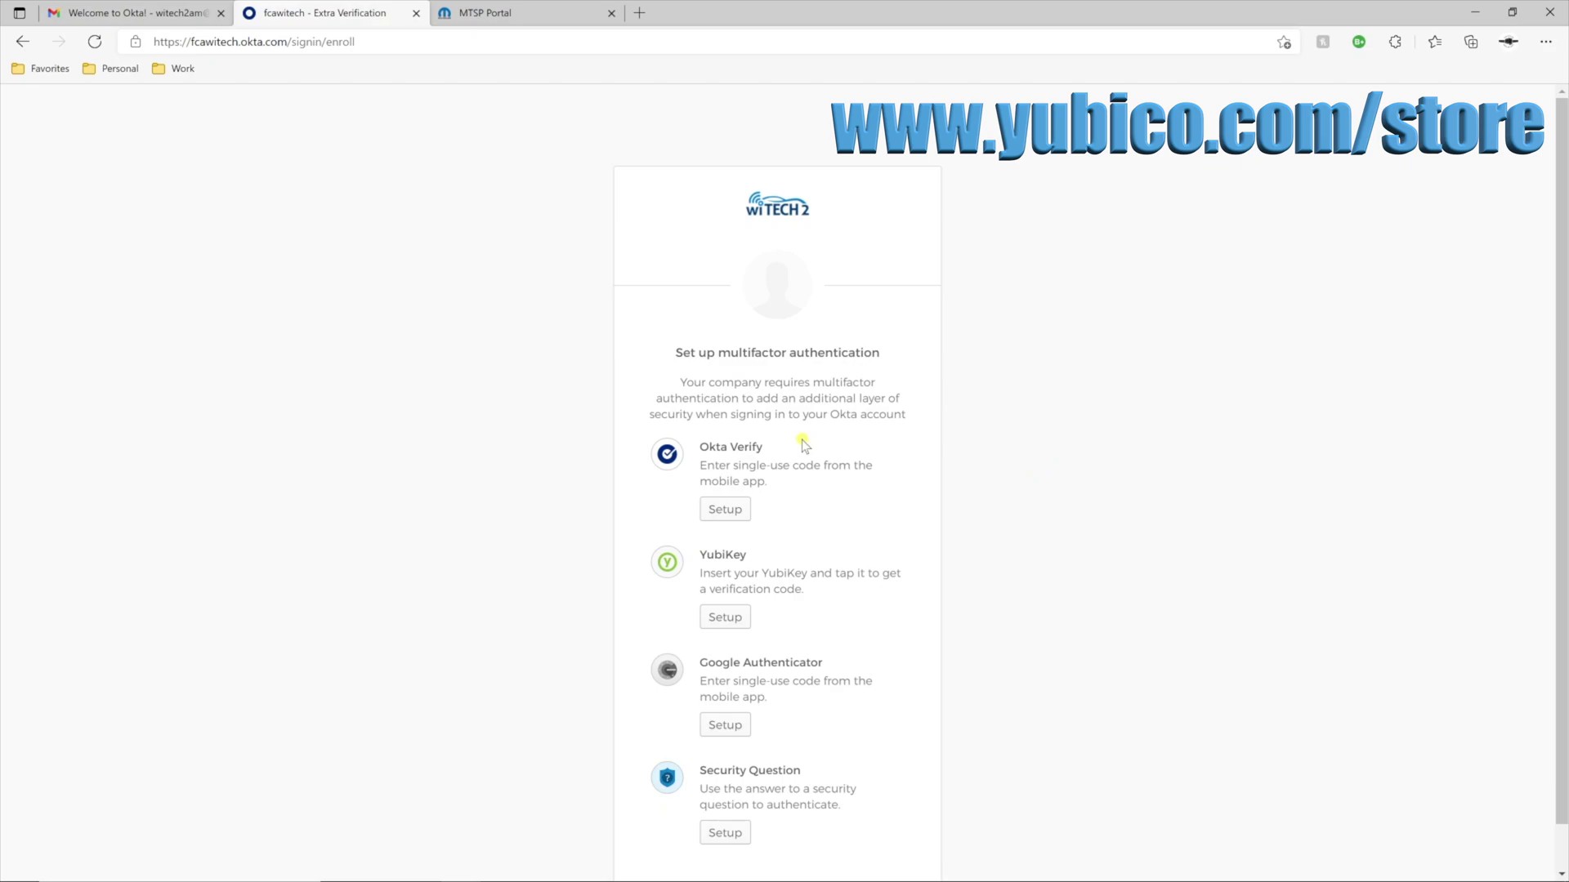
Scroll down the enrollment page to reach the Google Authenticator option.
scroll(803, 444, down, 1)
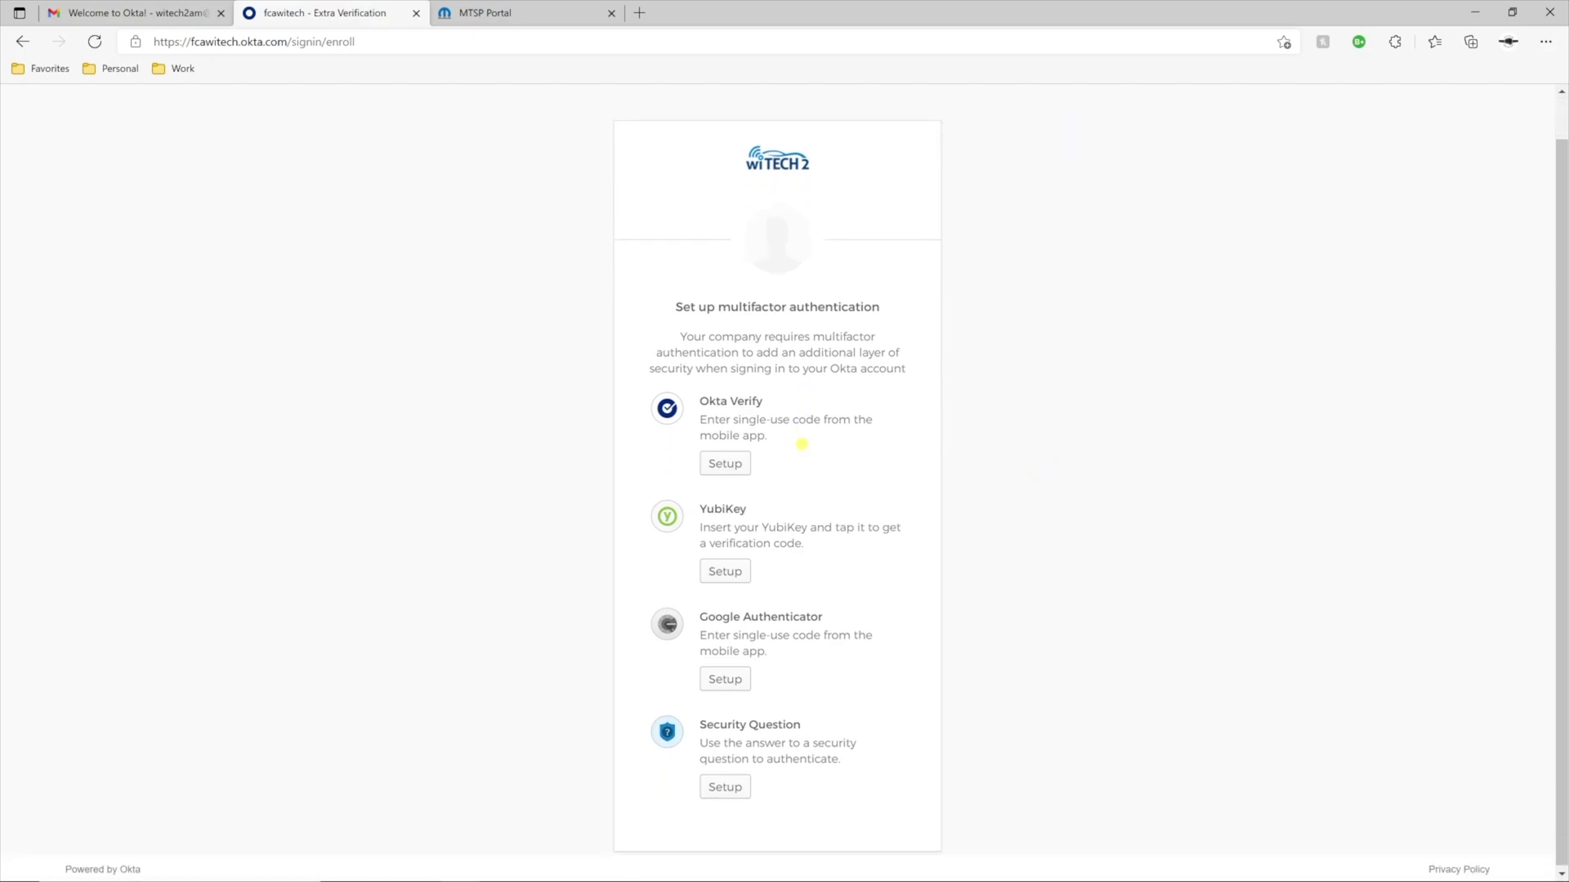
Start Google Authenticator setup, open the app on the iPhone and scan Okta's QR code.
click(719, 682)
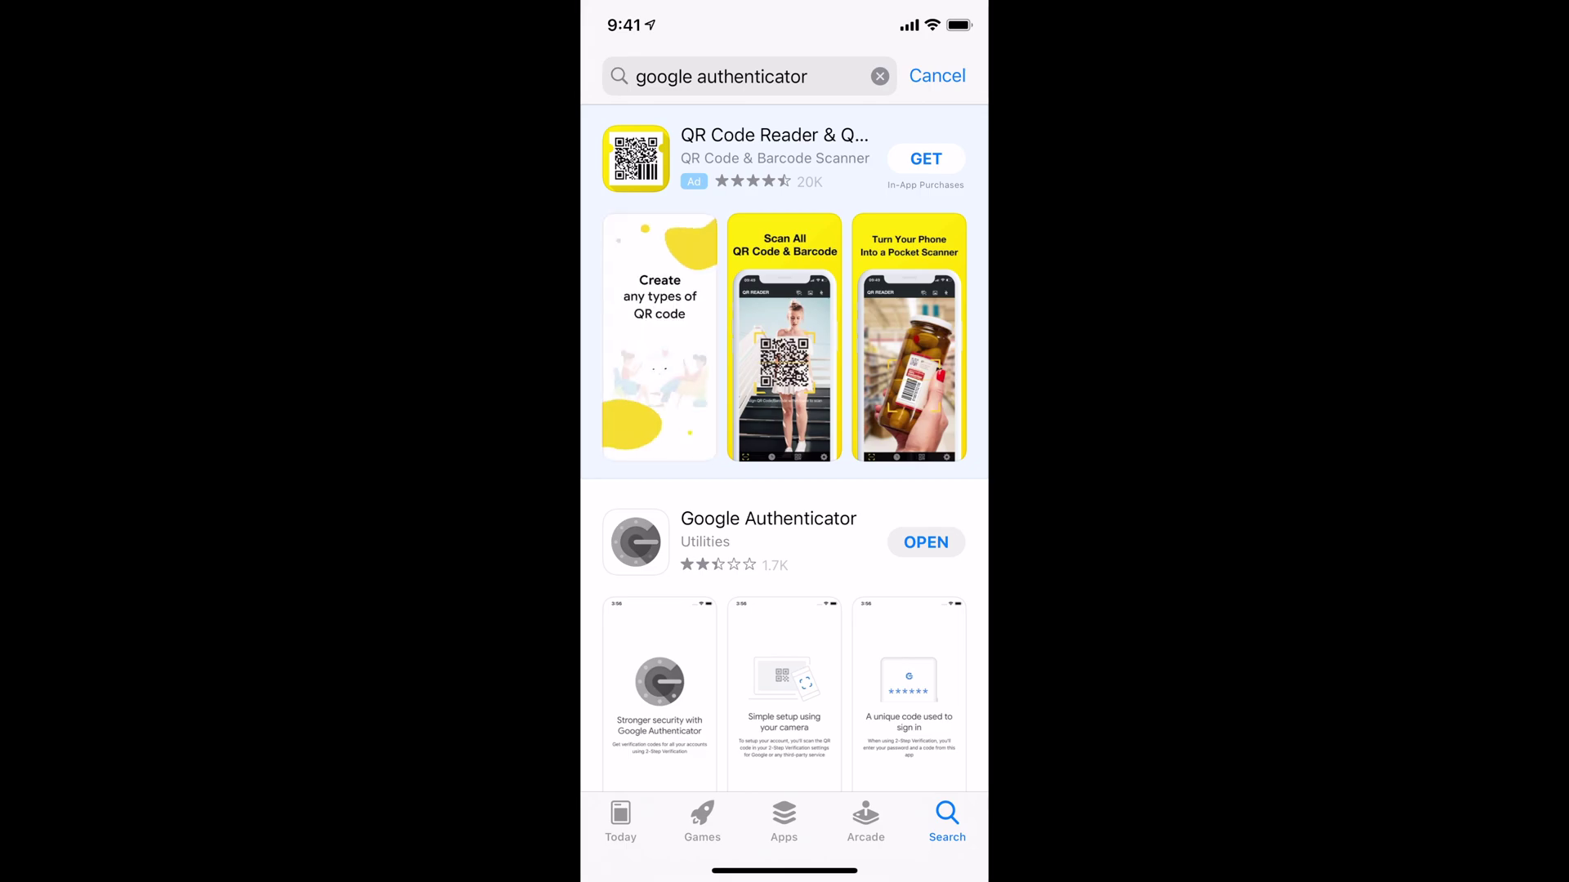
click(926, 542)
click(784, 747)
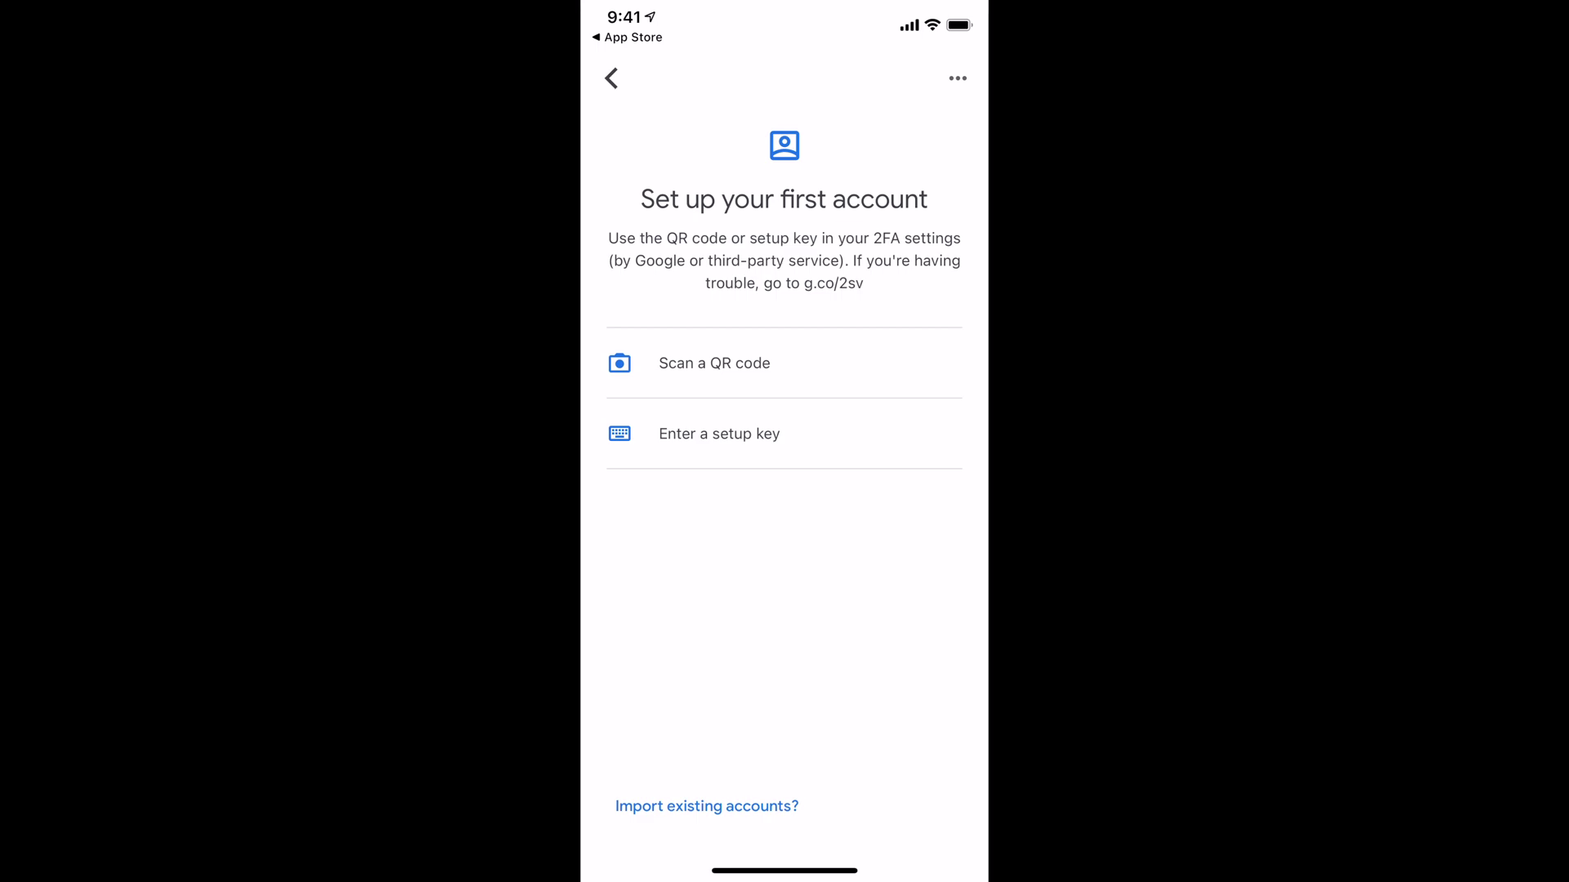
click(714, 363)
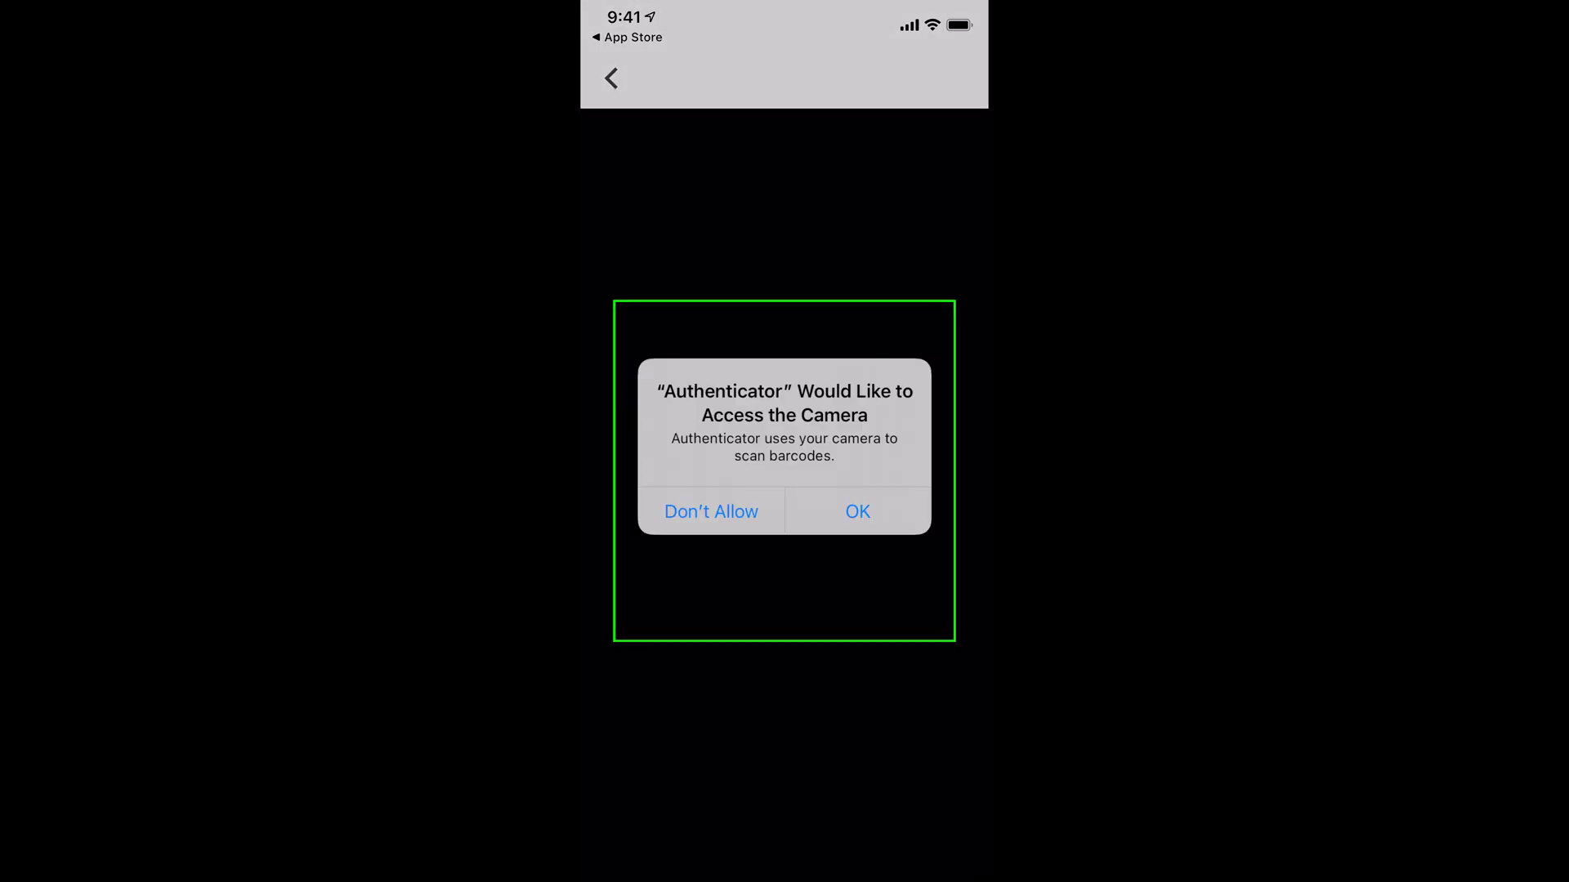
click(857, 511)
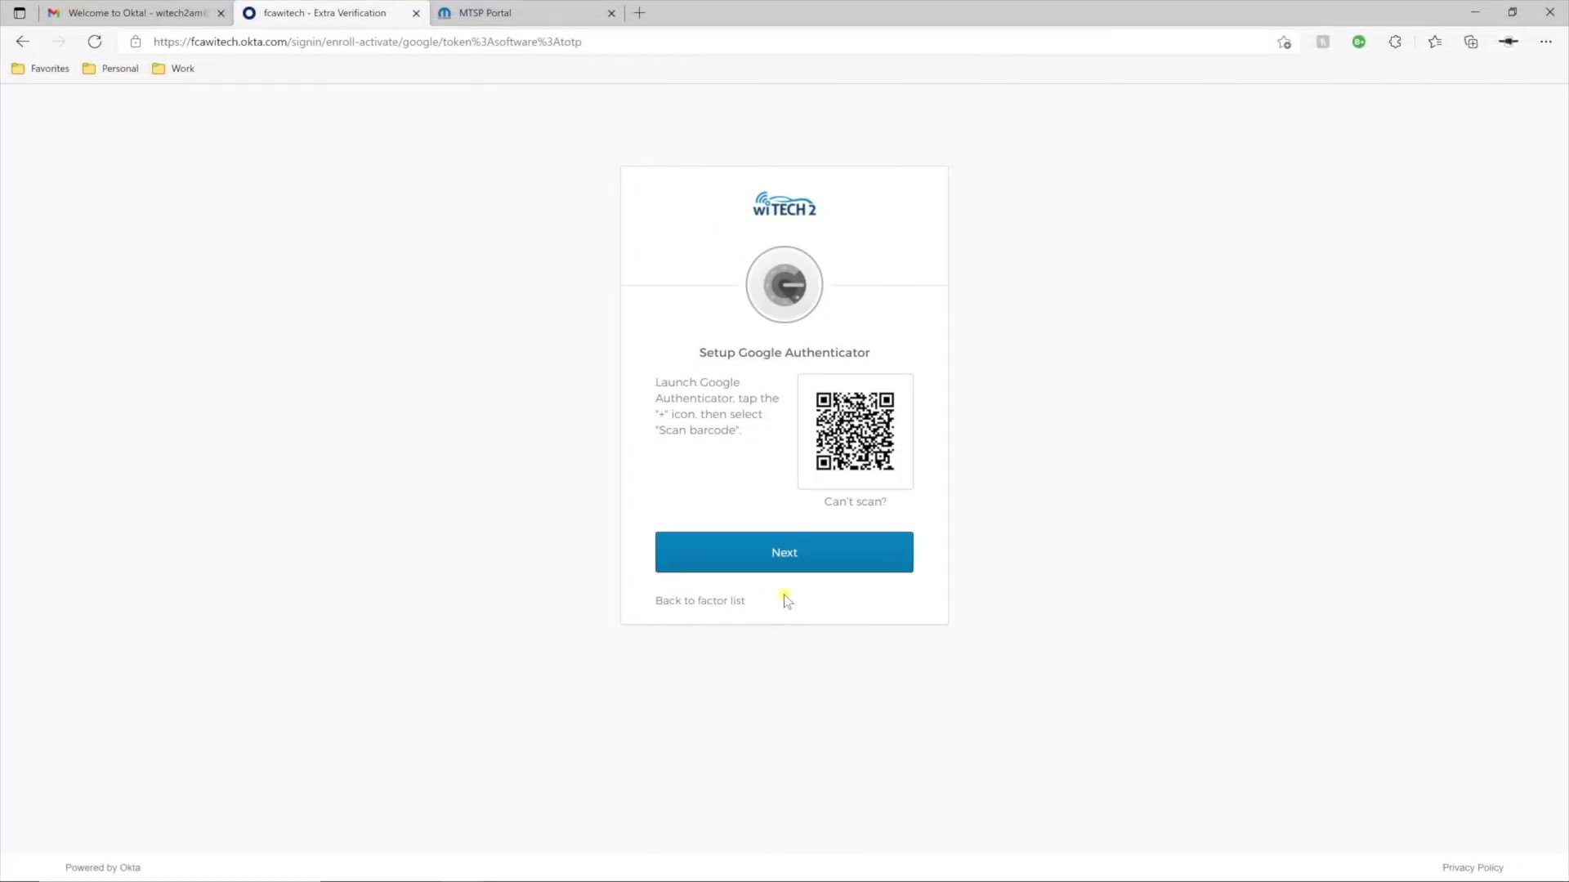
Submit the Google Authenticator code for verification and finish Okta multifactor enrollment.
click(789, 552)
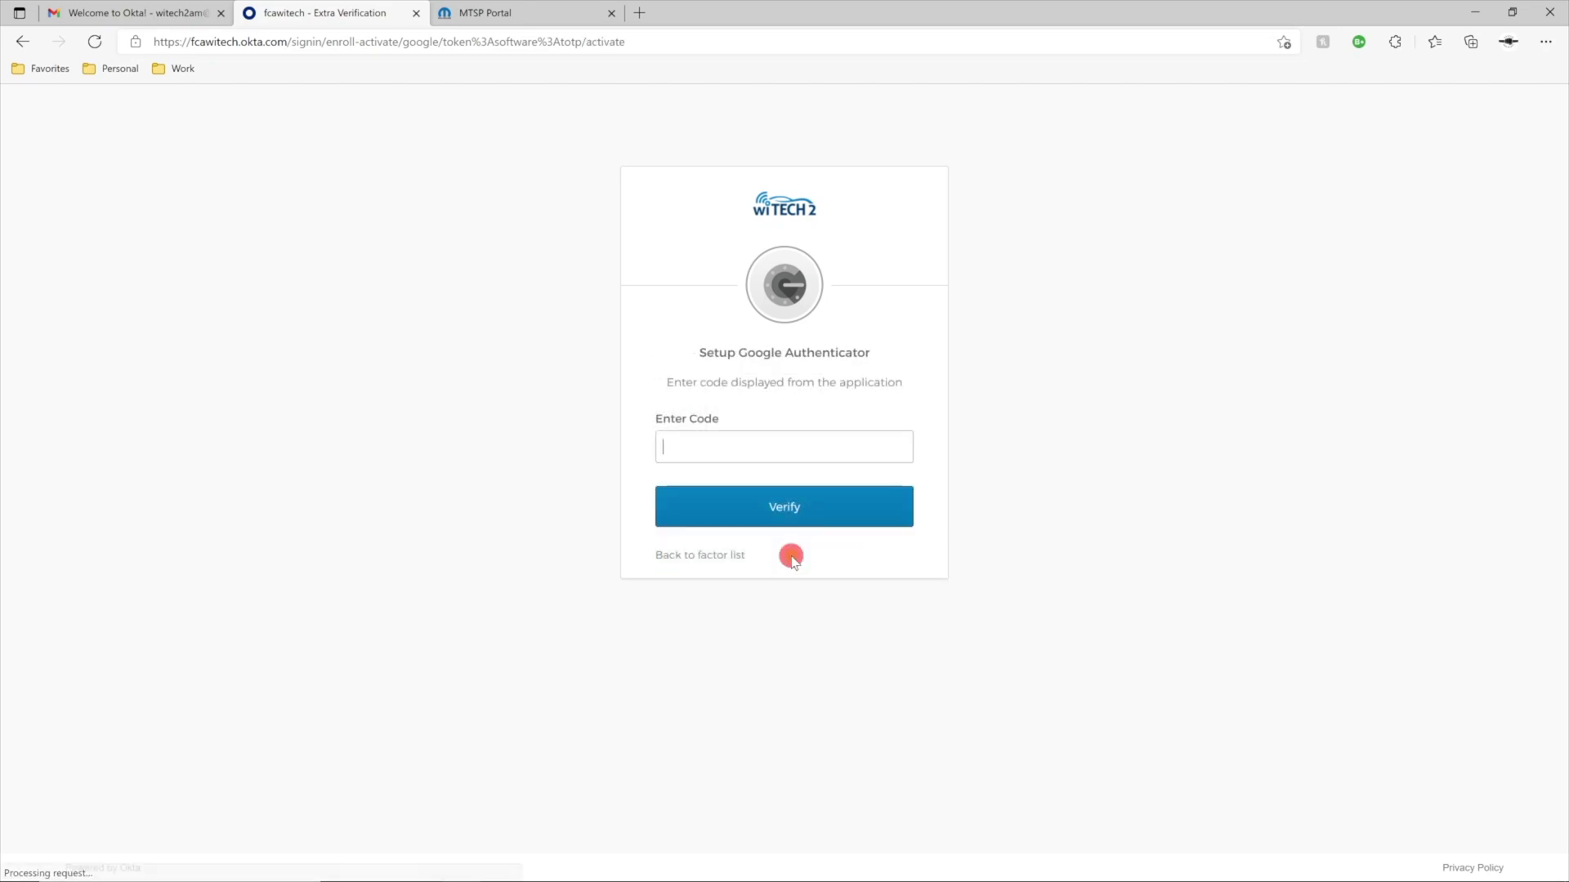
click(765, 454)
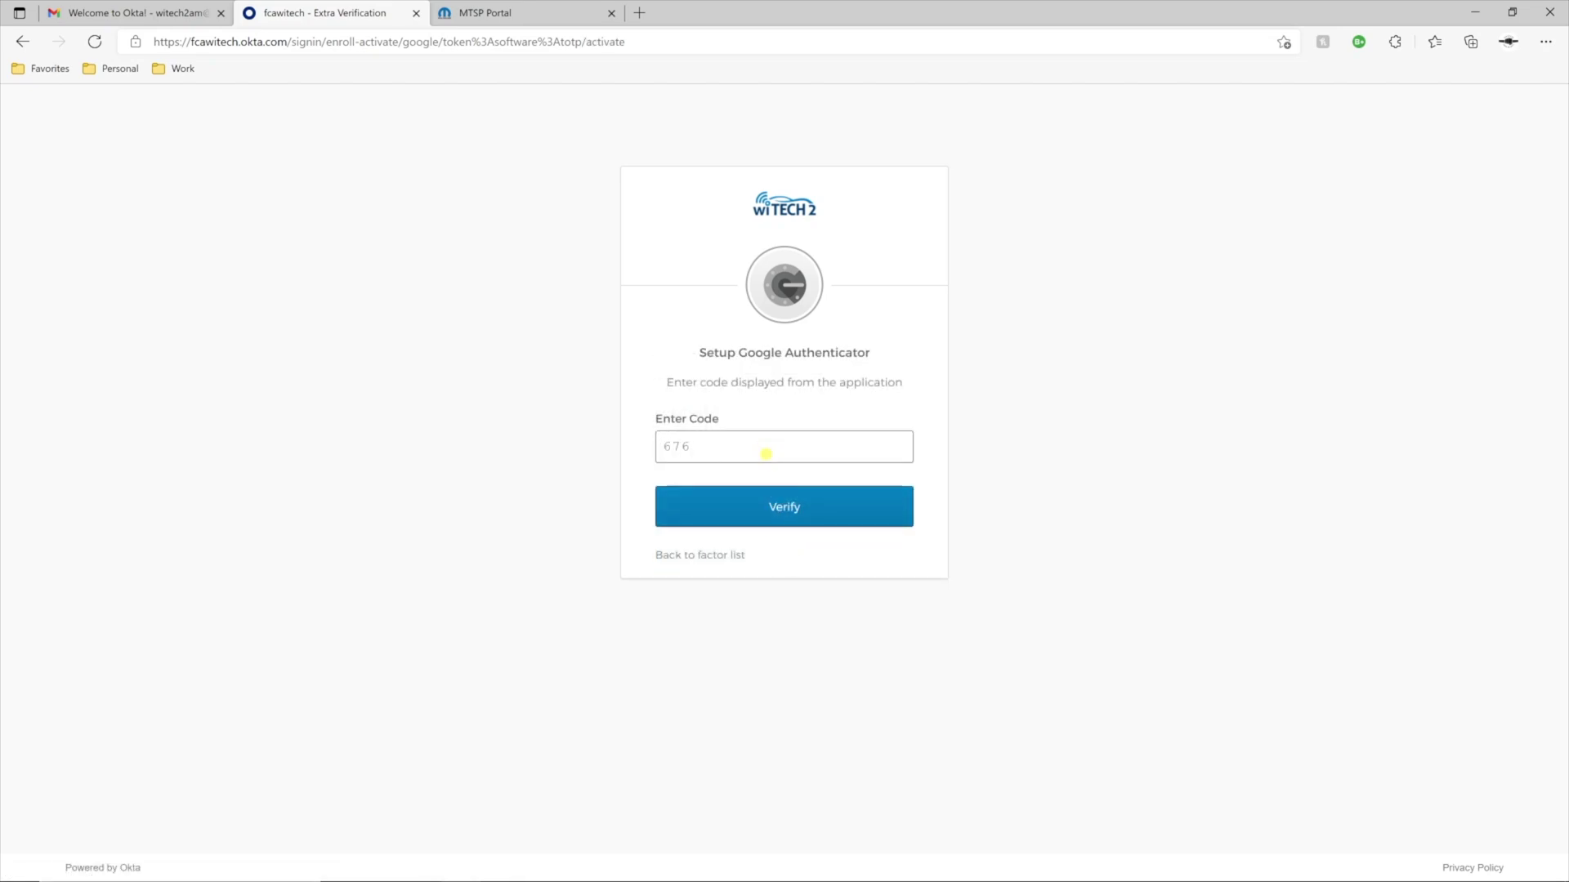
key(Return)
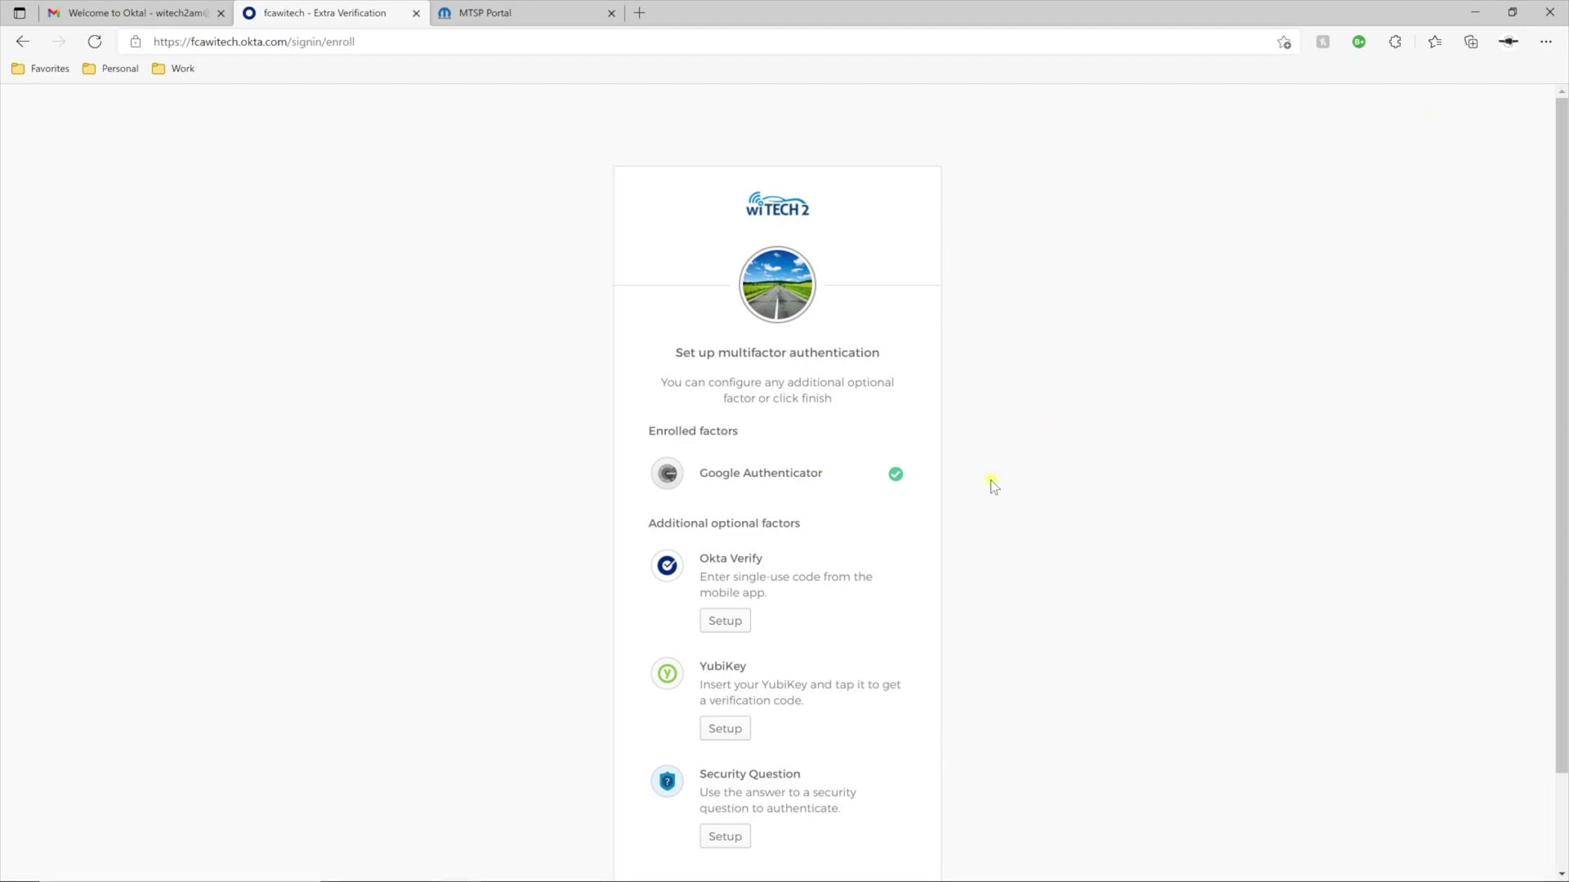
scroll(990, 480, down, 2)
click(808, 795)
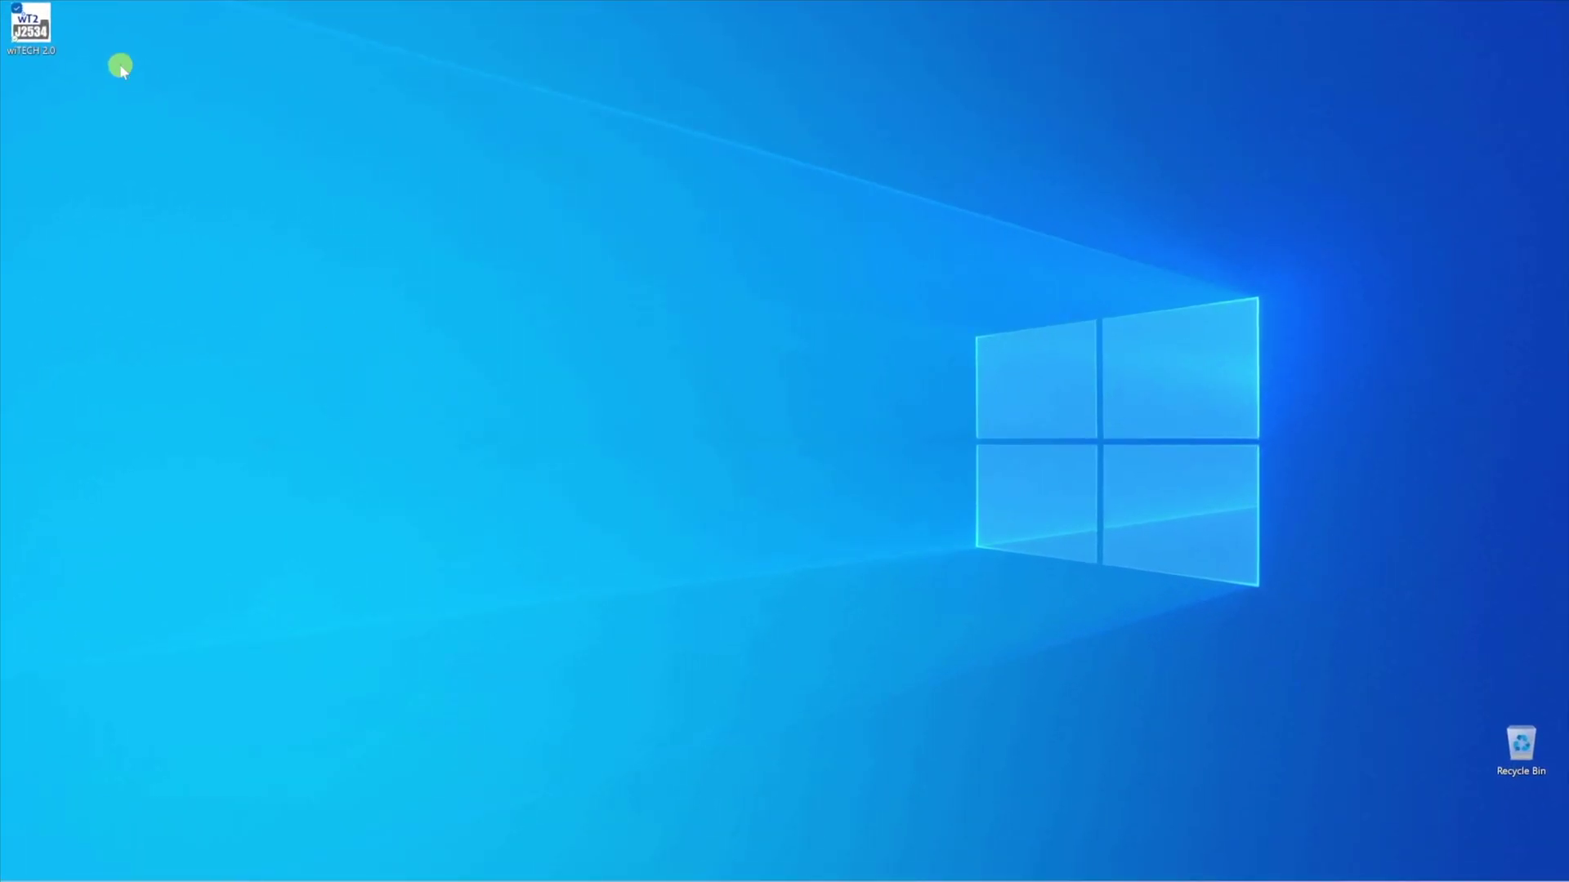
Launch wiTECH 2.0 and connect through the Drew Technologies CarDAQ-Plus 3 device.
click(36, 41)
double_click(37, 41)
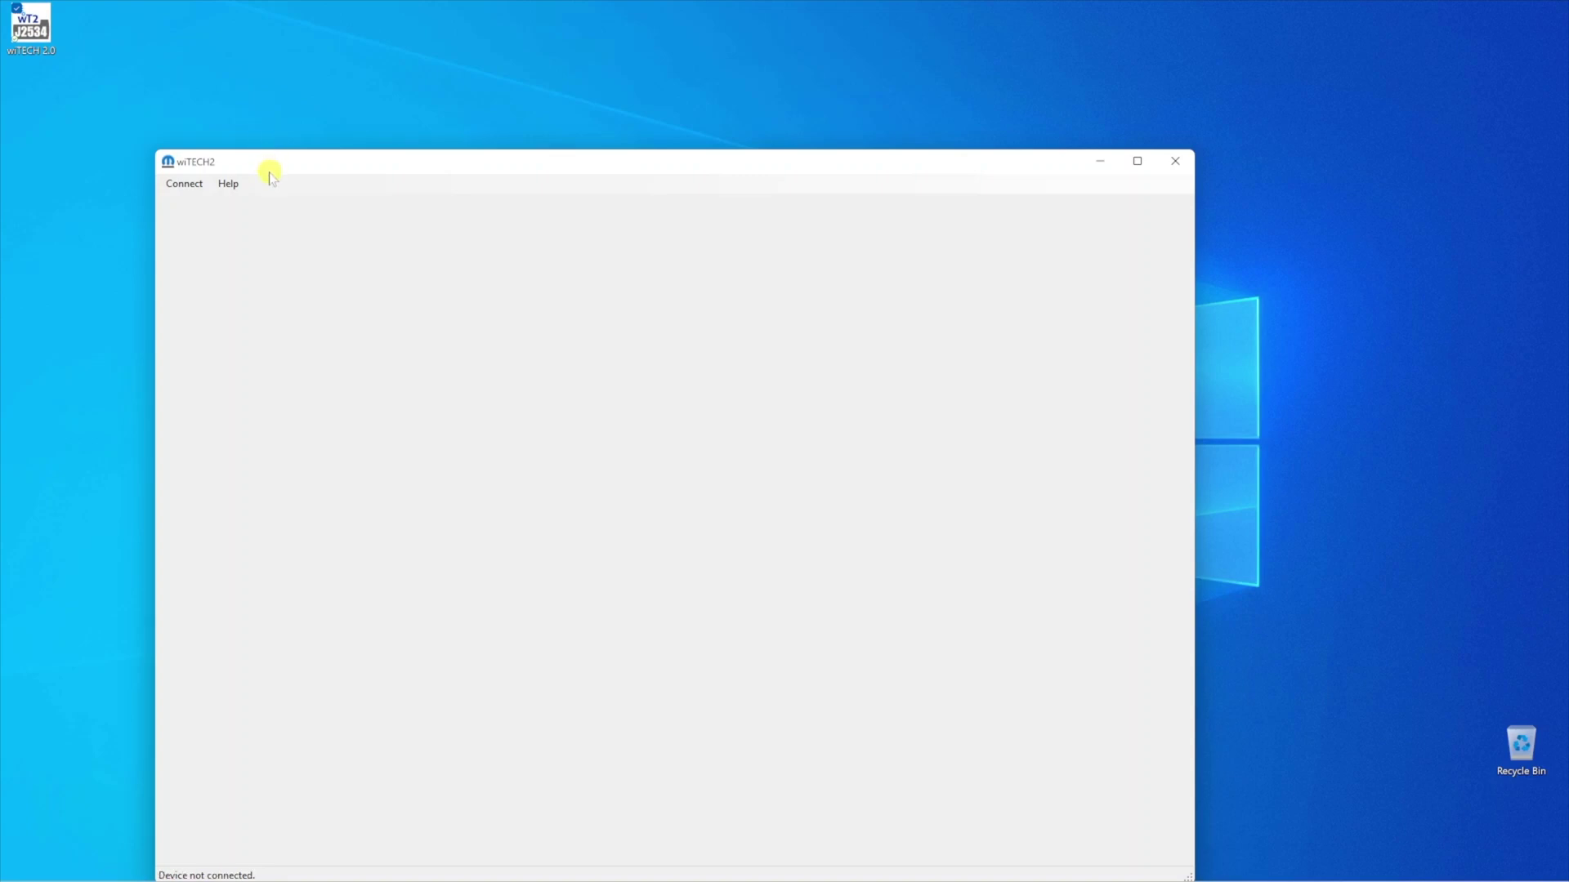
click(185, 184)
mouse_move(200, 203)
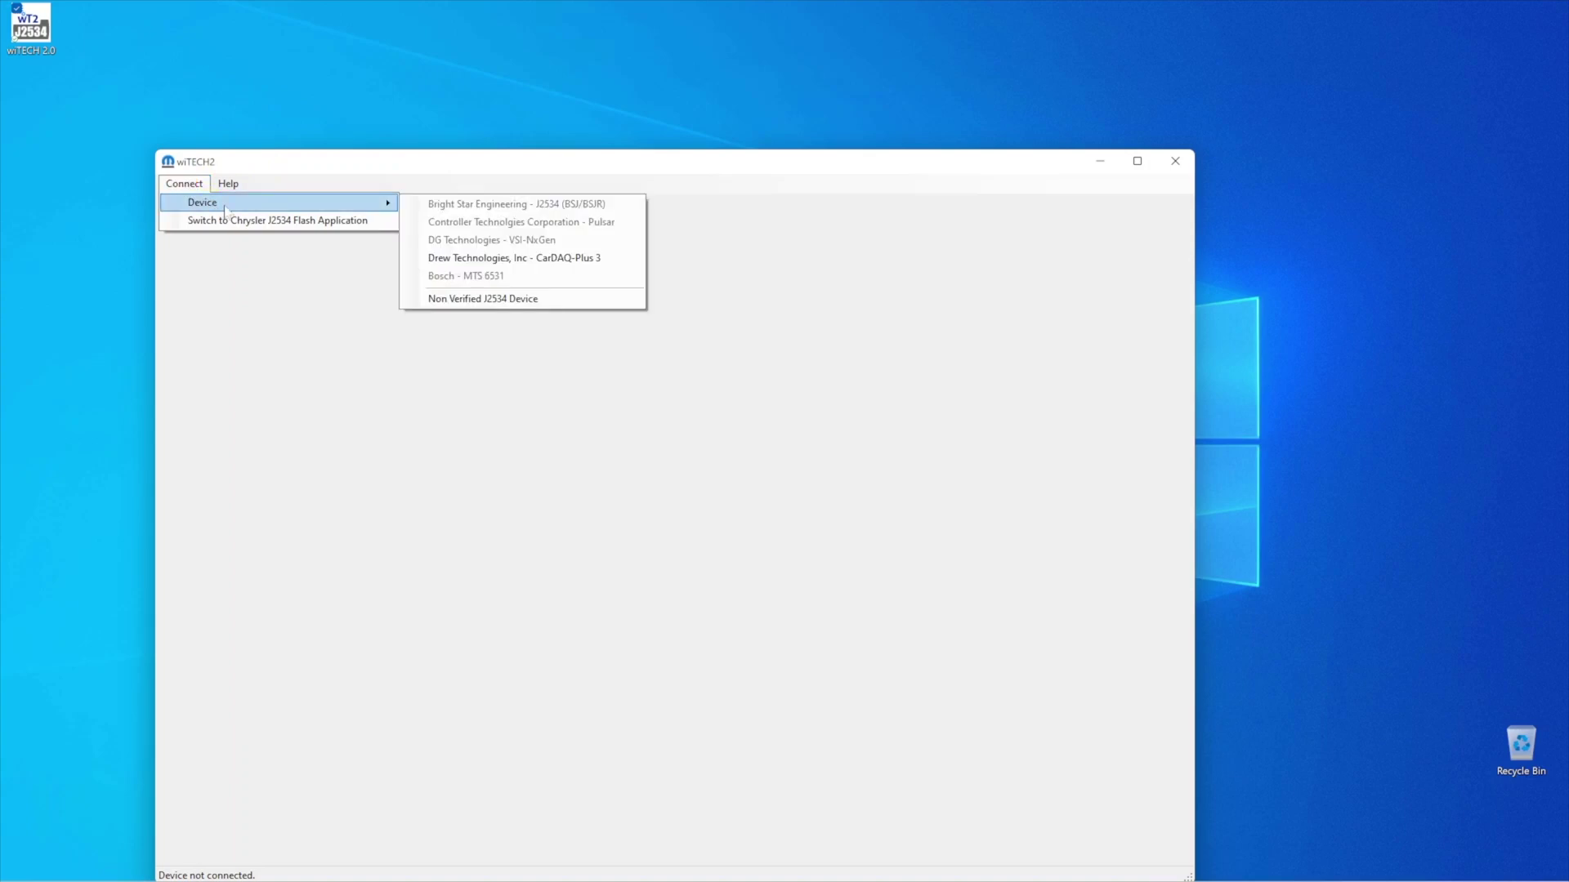
click(480, 258)
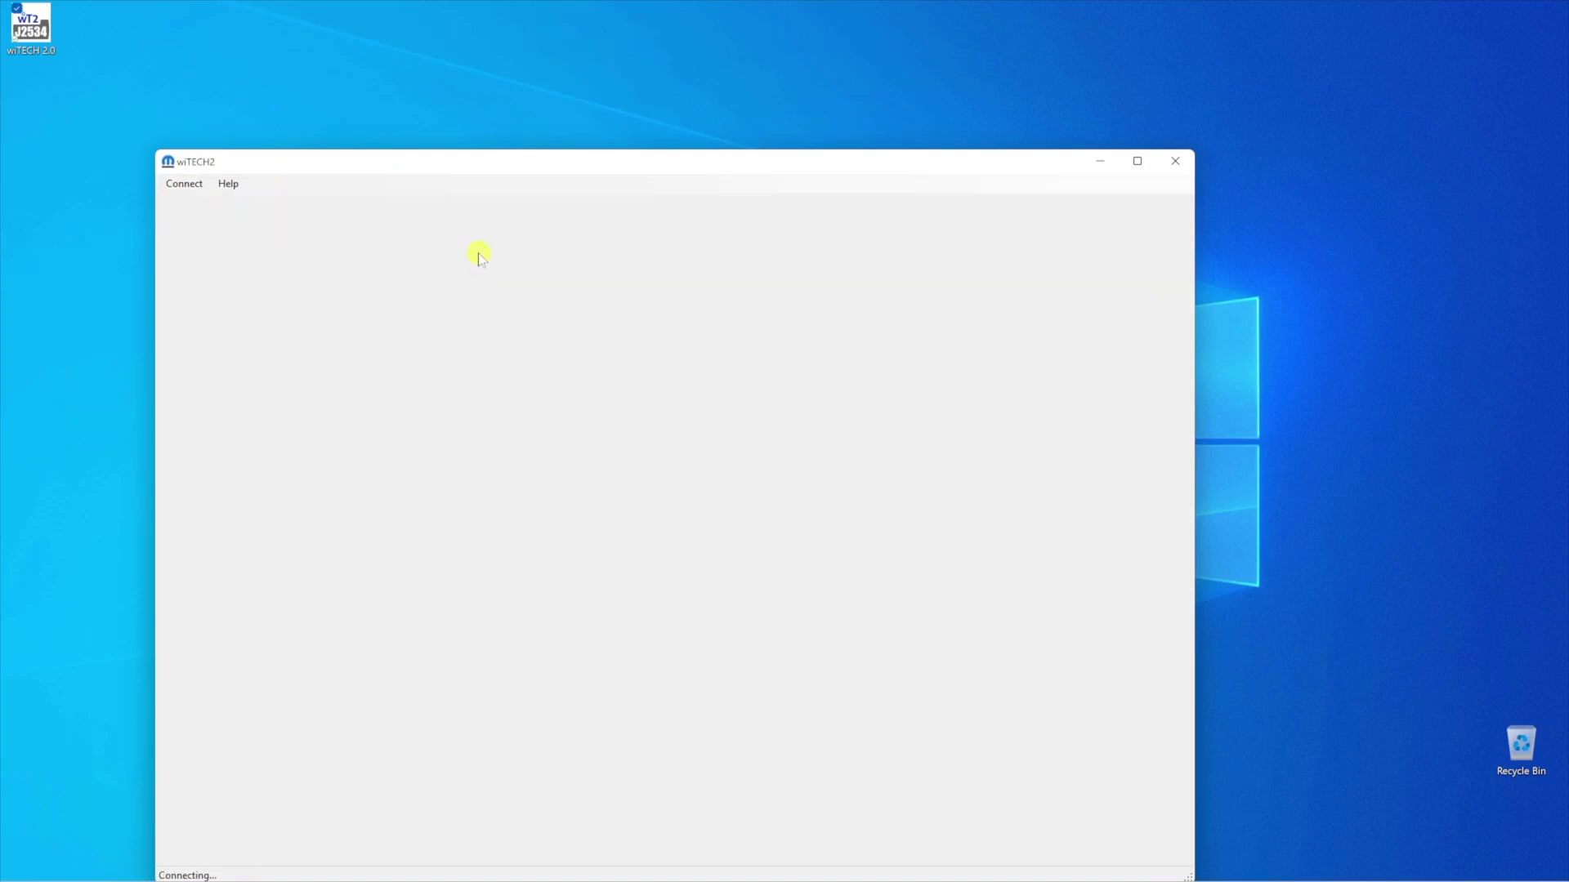
drag(535, 163, 564, 97)
Sign in with the account's e-mail and password.
click(668, 457)
key(Tab)
text(•••••••••)
key(Return)
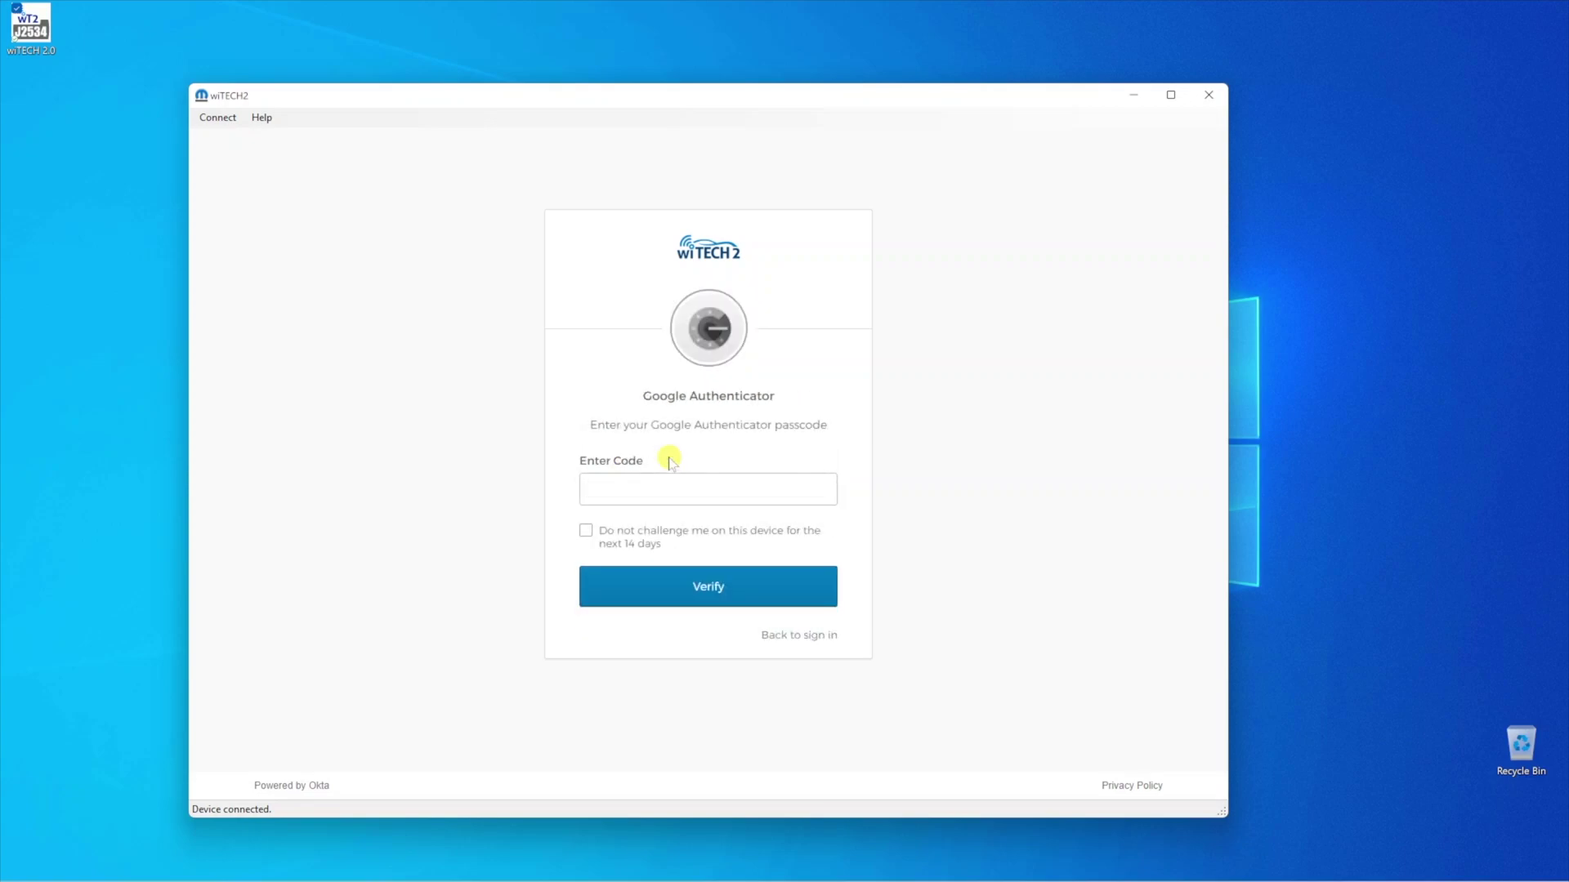
Verify the authenticator code and accept the end user license agreement.
click(649, 483)
click(665, 582)
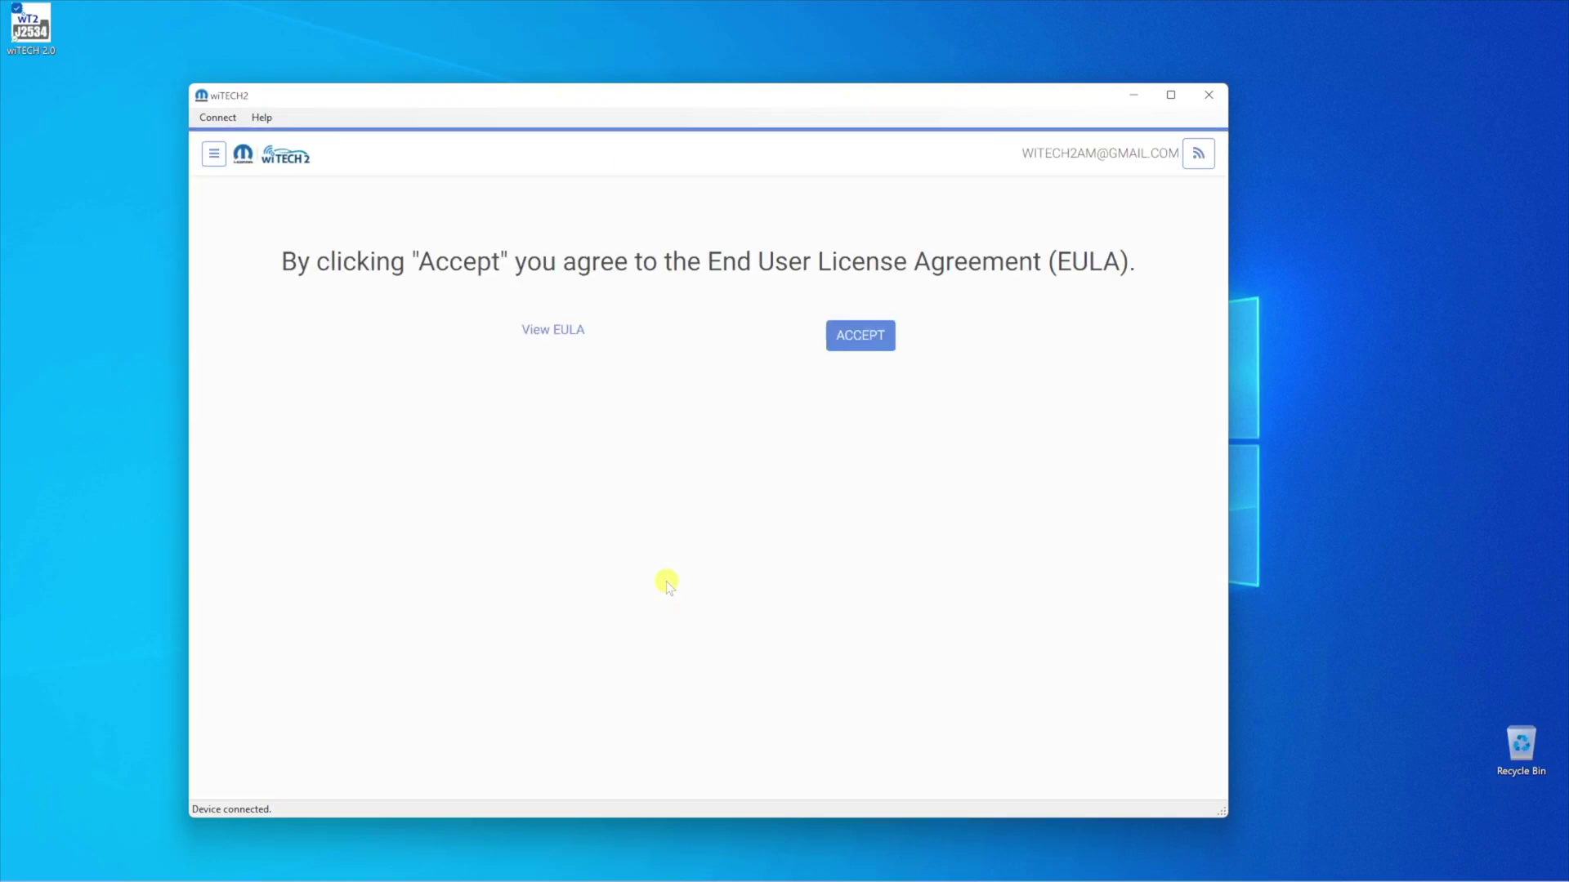
click(852, 330)
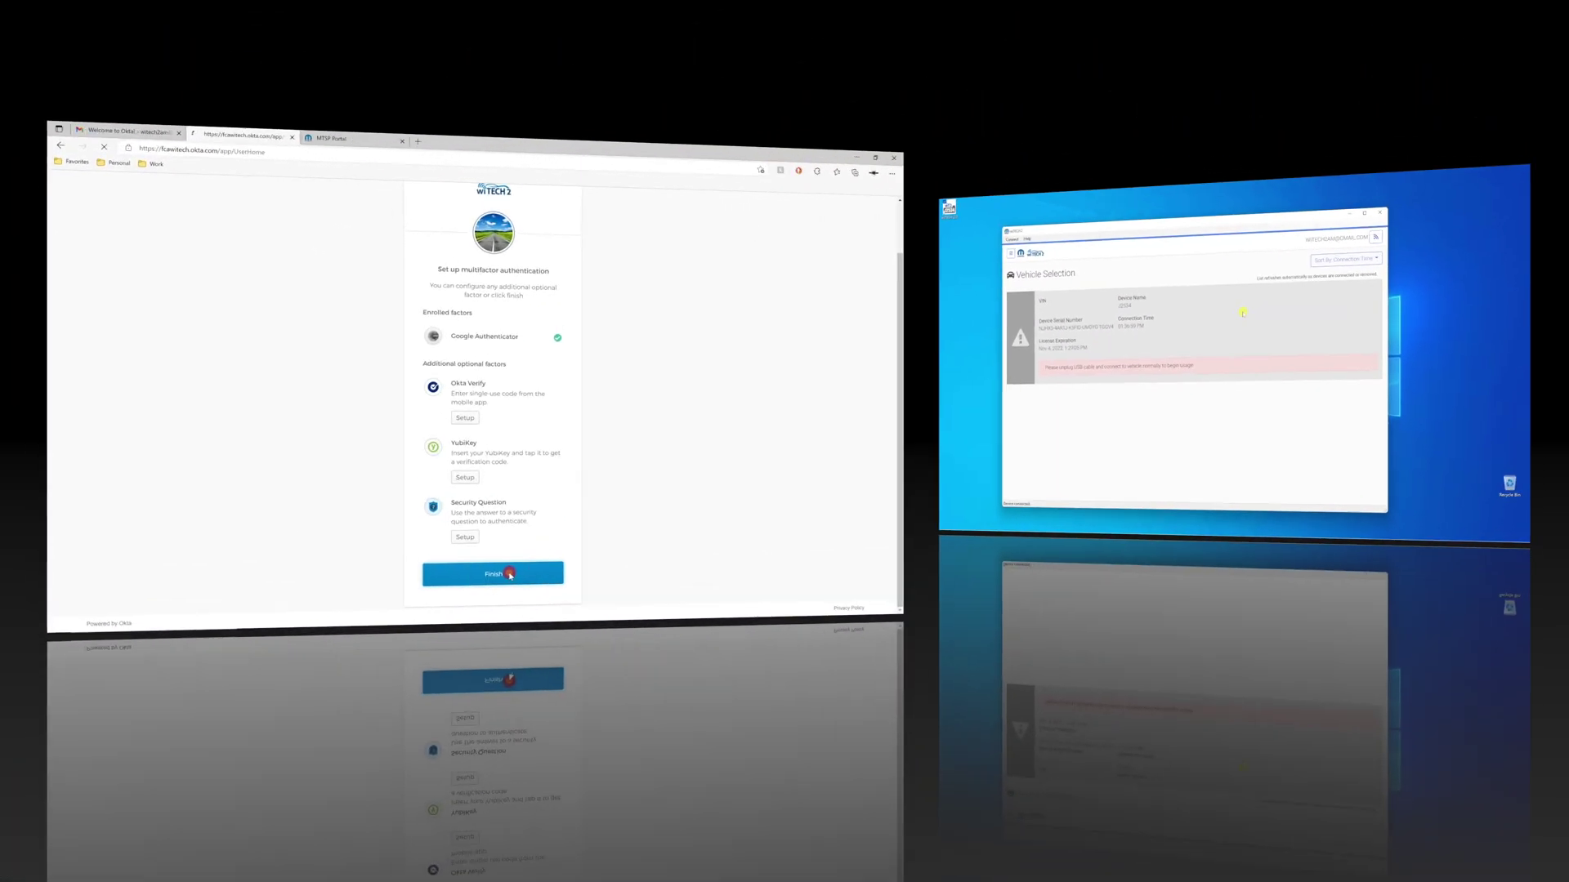
click(806, 791)
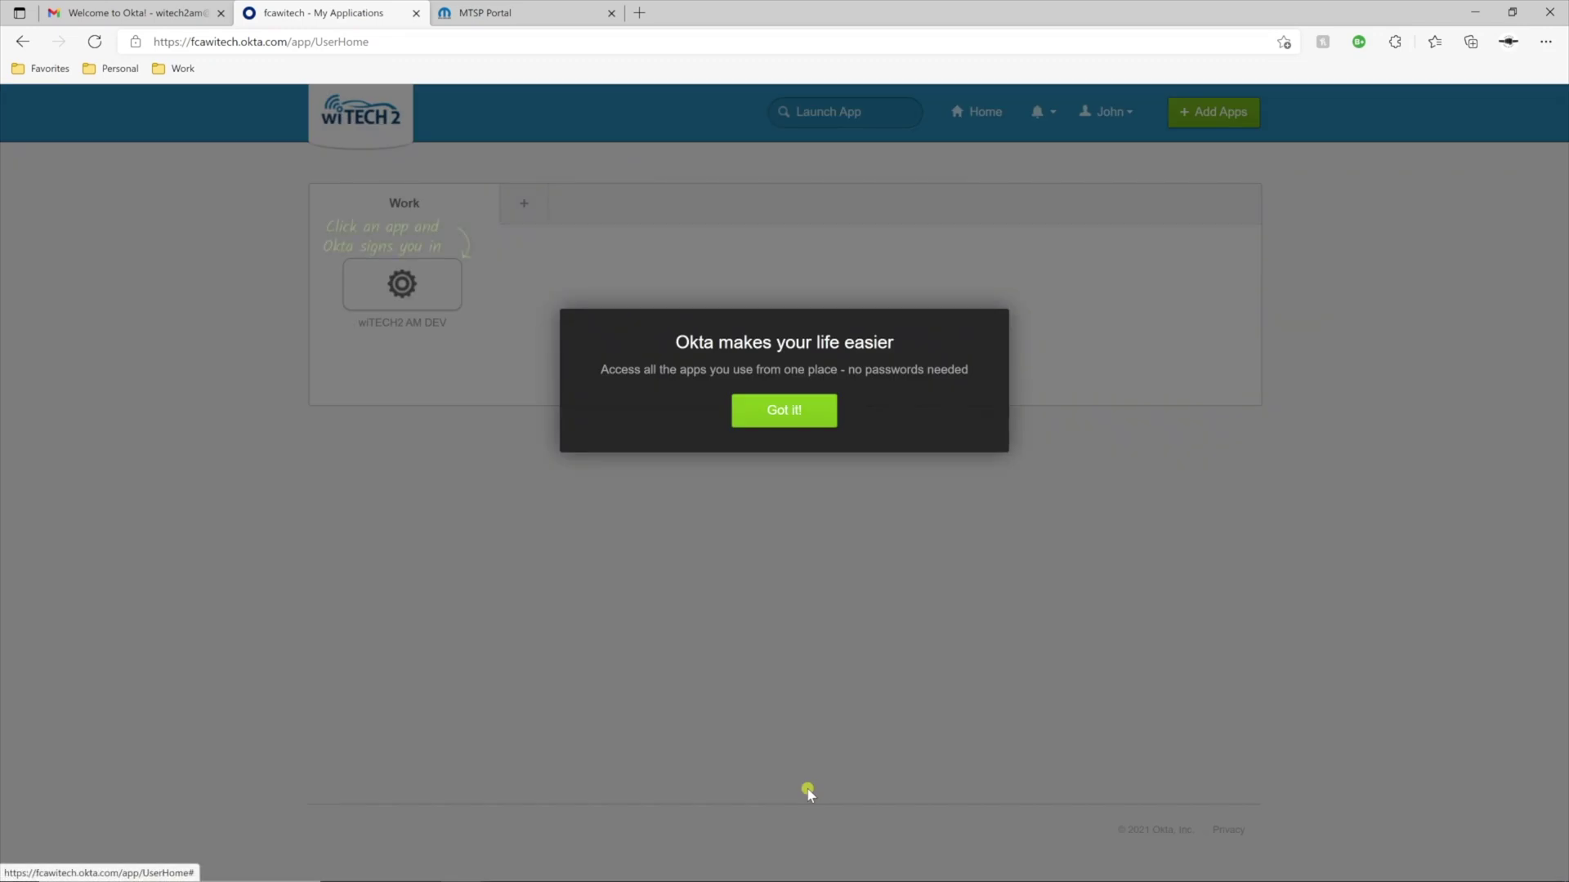
Bookmark the Okta dashboard as 'wiTECH 2.0 Aftermarket' on the Favorites bar, then launch wiTECH2 AM DEV.
click(799, 420)
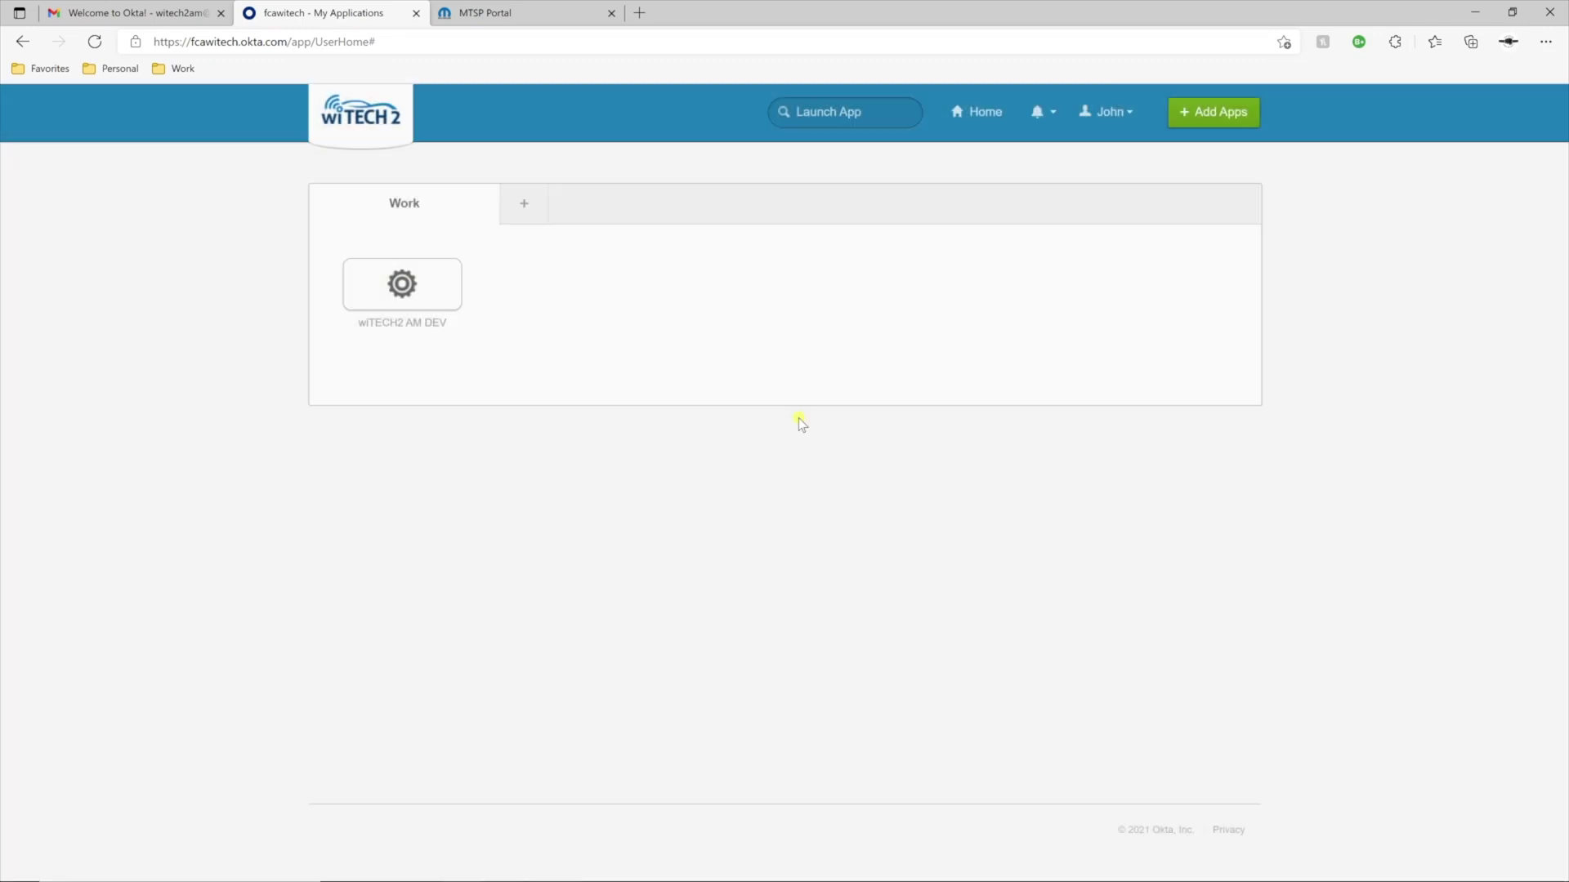
click(1284, 42)
text(wiTECH 2.0 Aftermarket)
click(1233, 133)
click(1177, 189)
click(1187, 173)
click(421, 317)
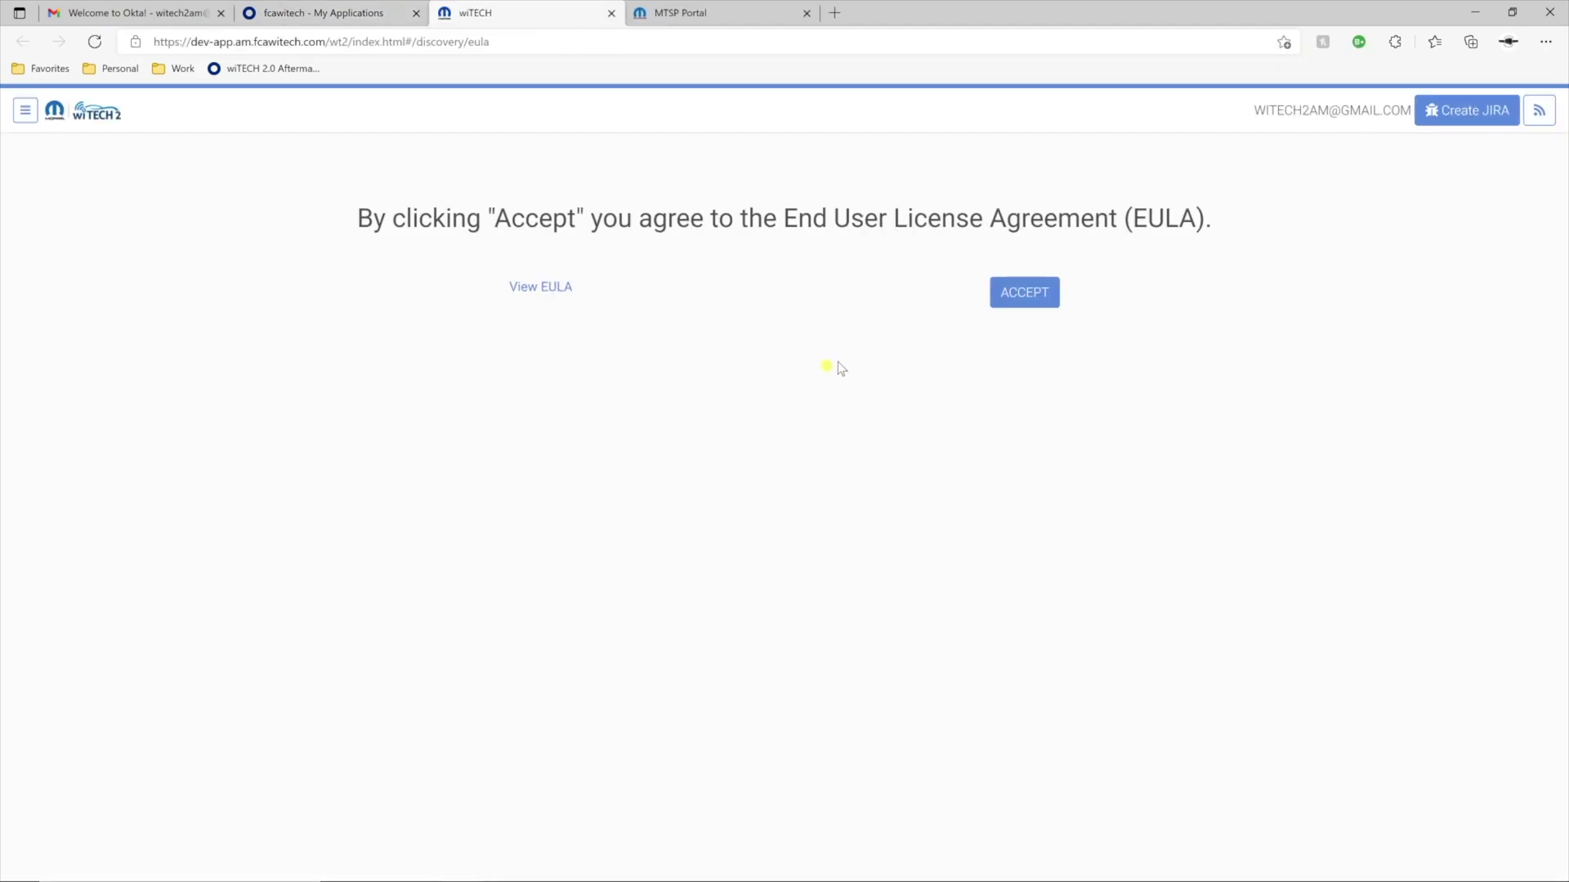
click(1023, 291)
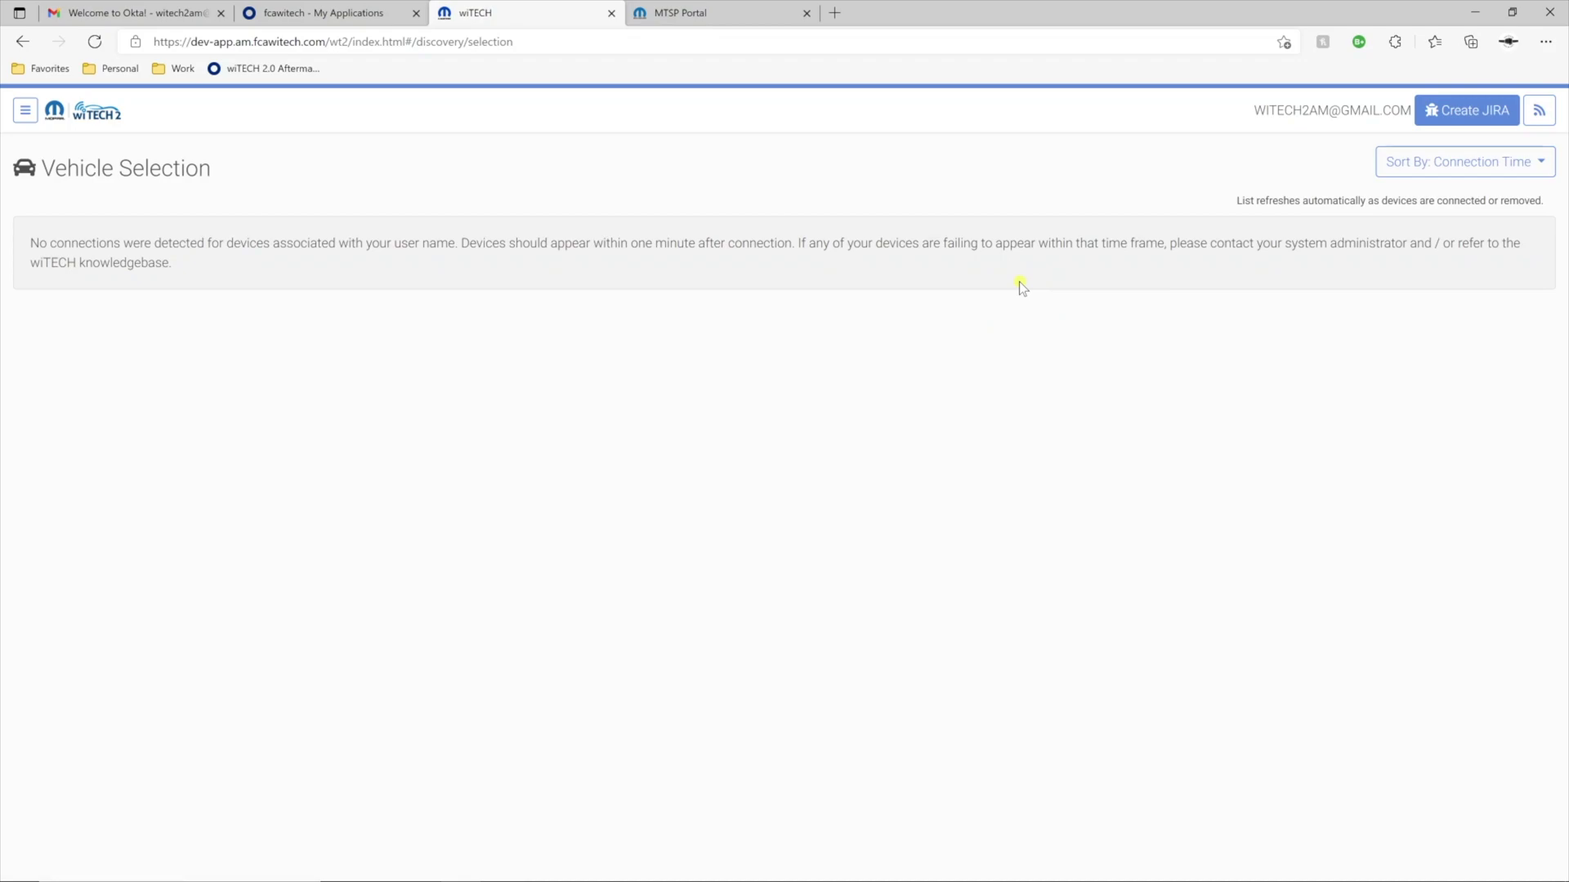
Download the microPOD Setup Utility from the portal's Support page and install it to completion.
click(690, 18)
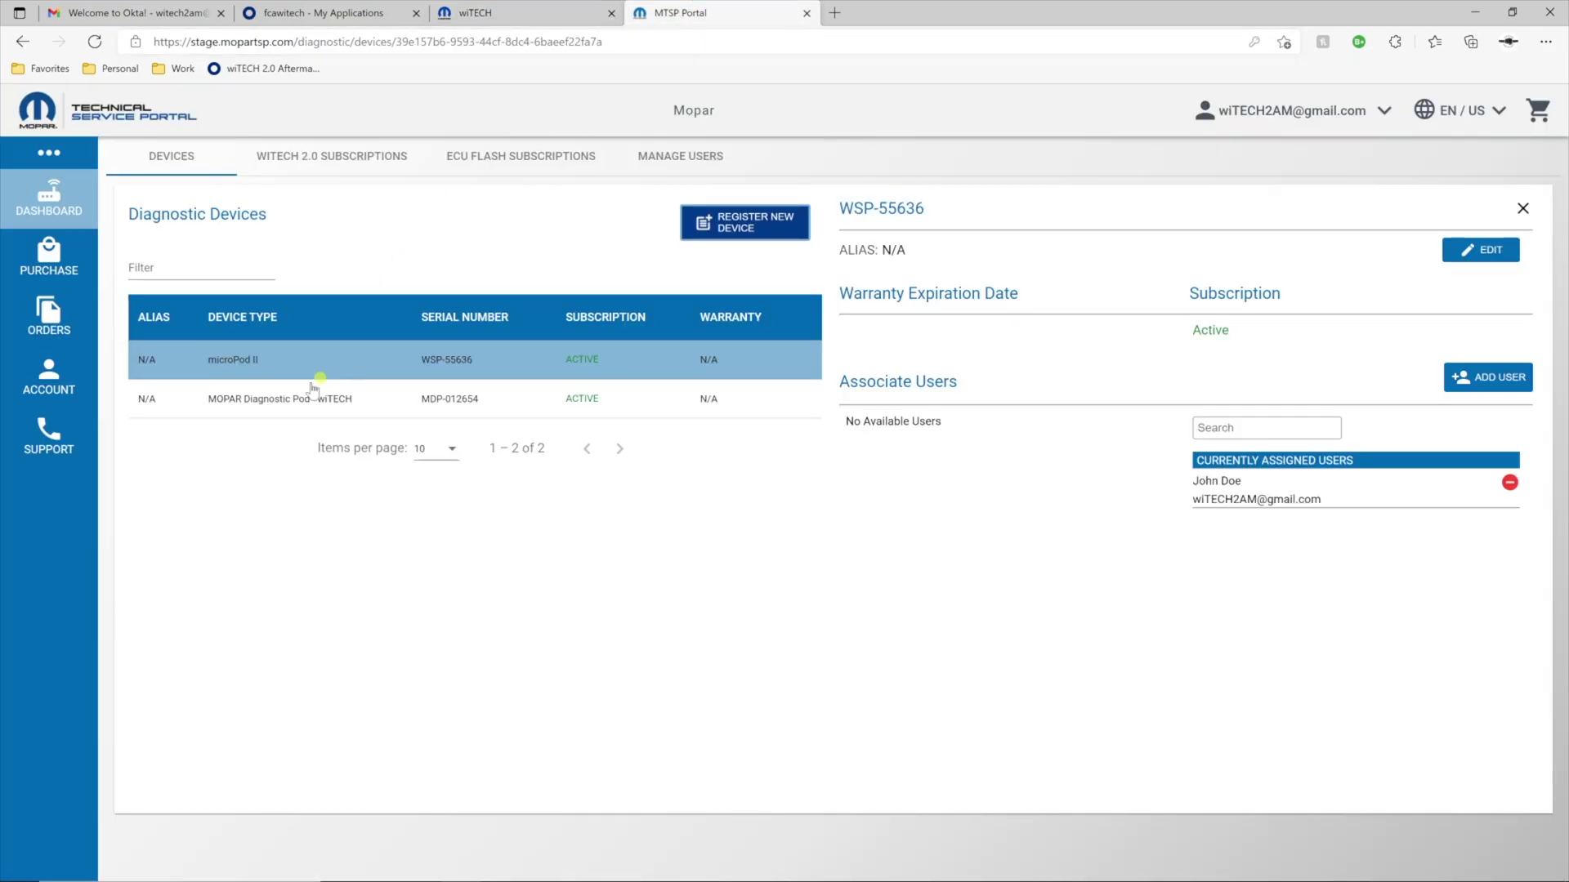
click(49, 441)
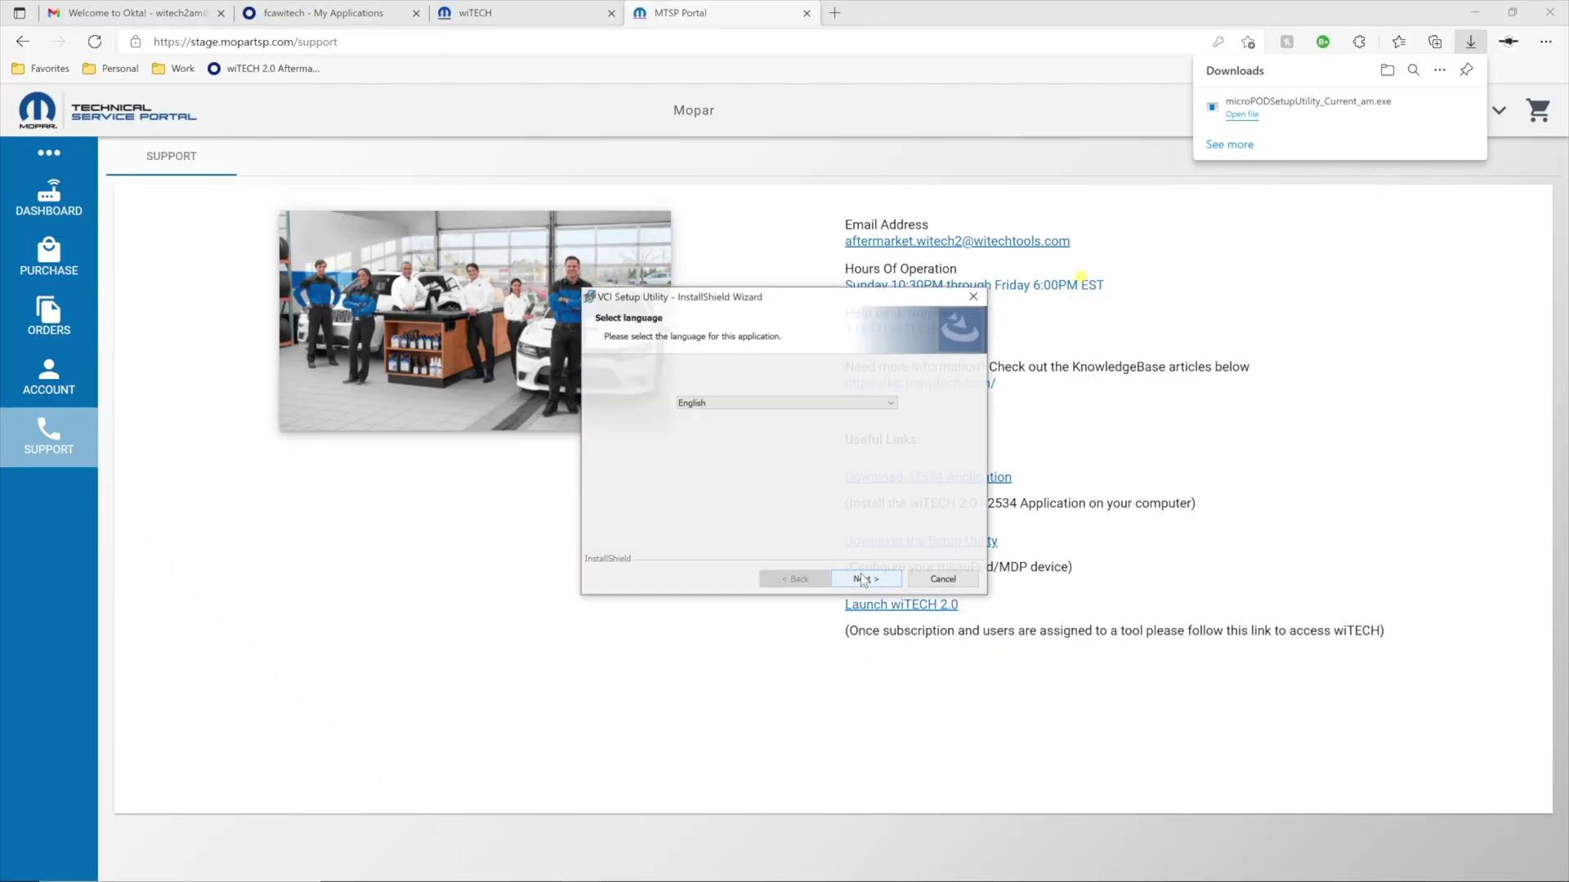
click(864, 578)
click(771, 551)
click(864, 579)
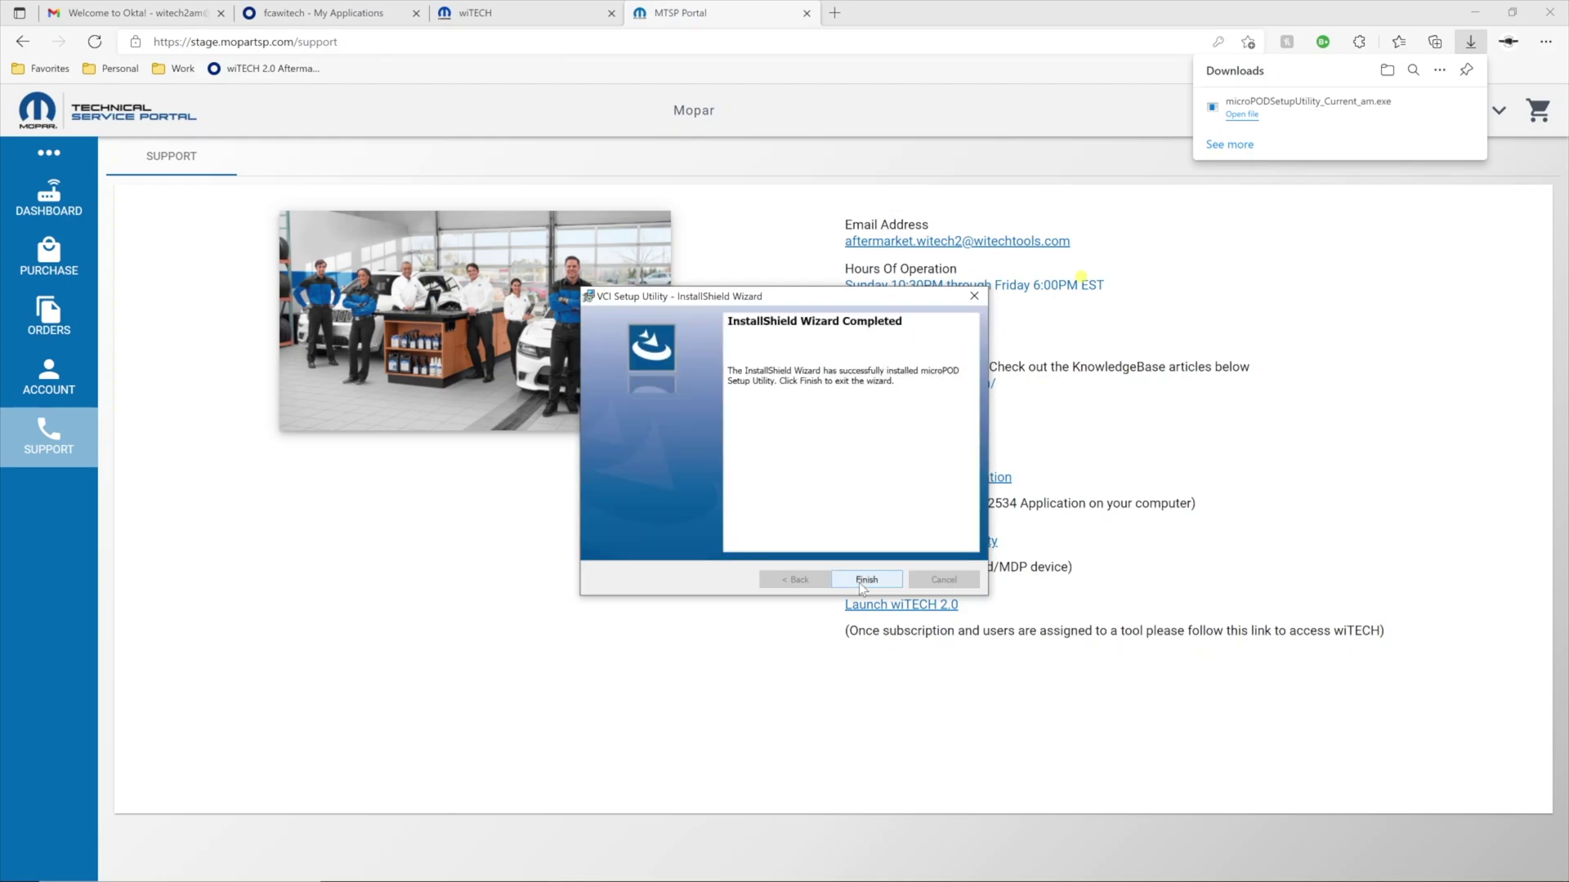
click(859, 582)
click(1473, 42)
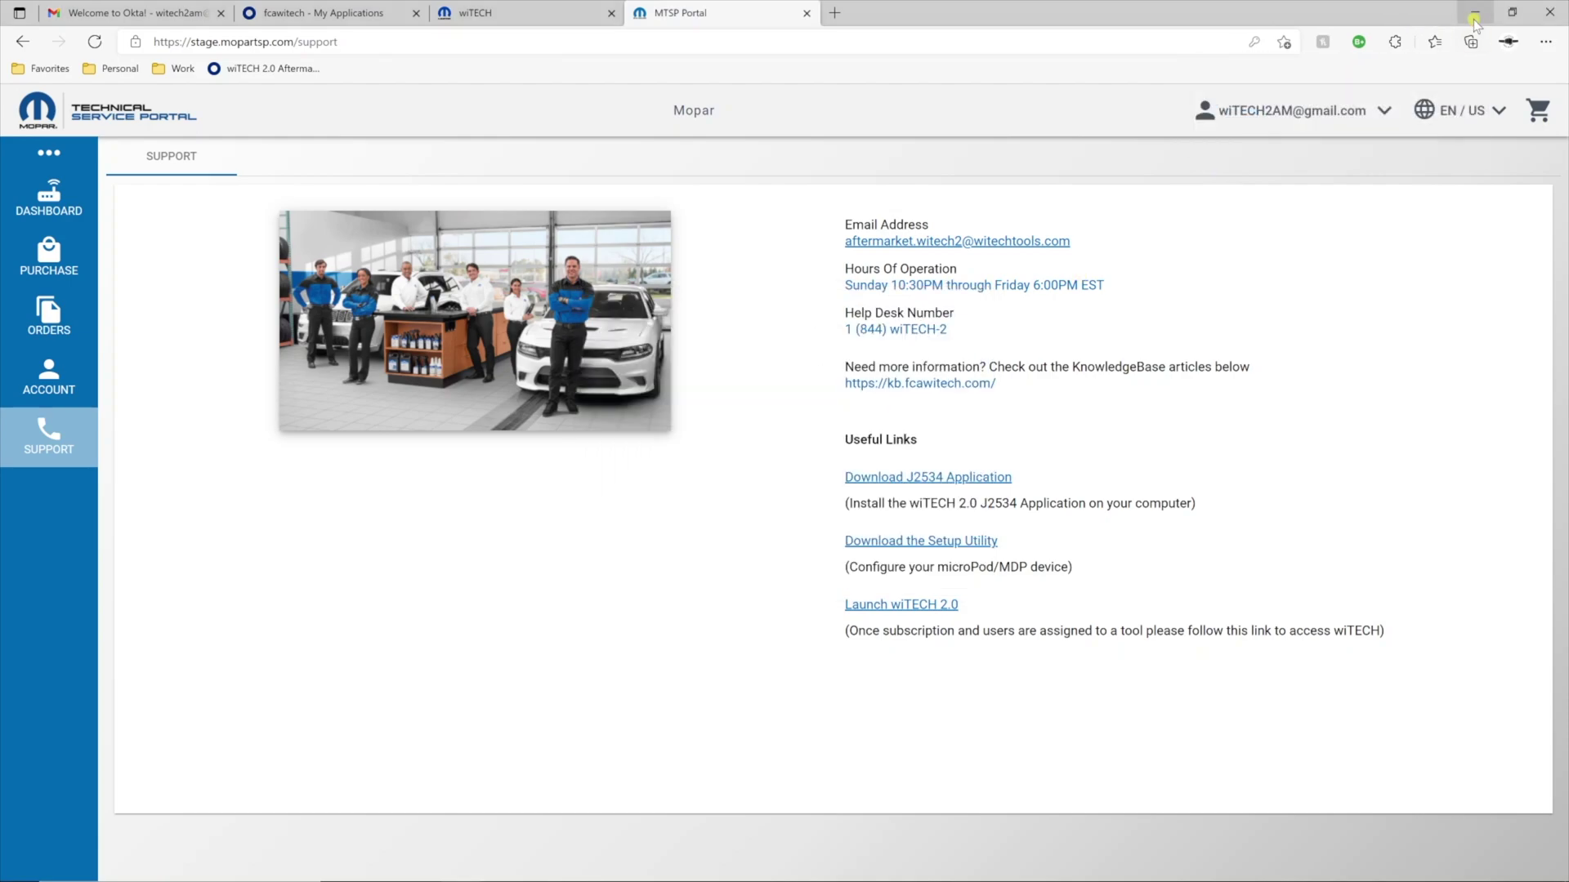
Run the VCI Setup Utility to configure WSP-31608 over USB, then show its update page in Edge.
click(1475, 12)
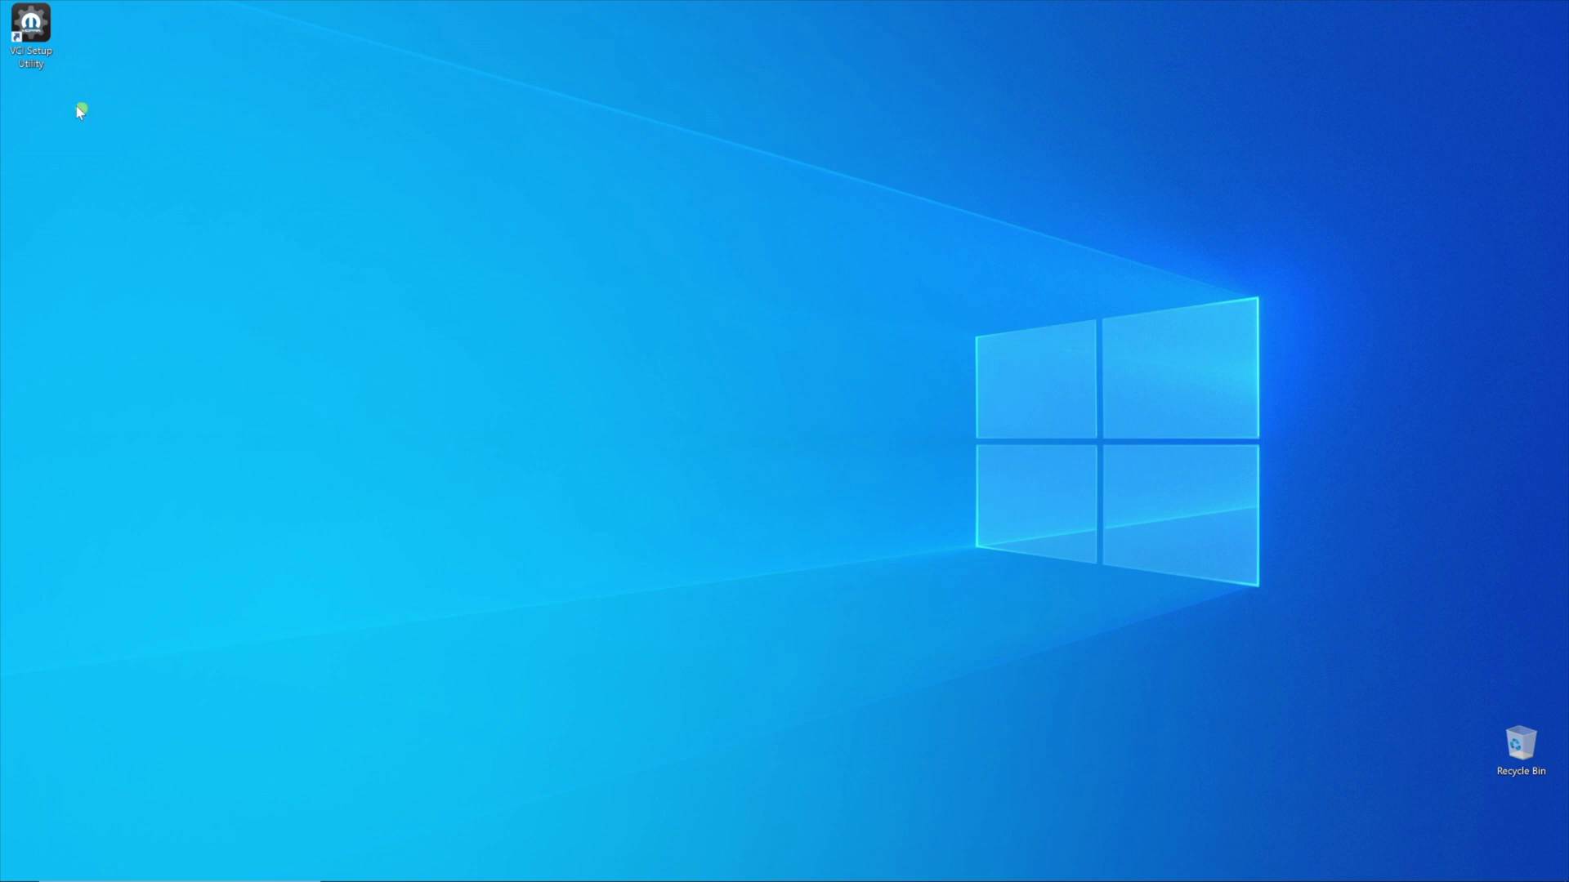
double_click(37, 45)
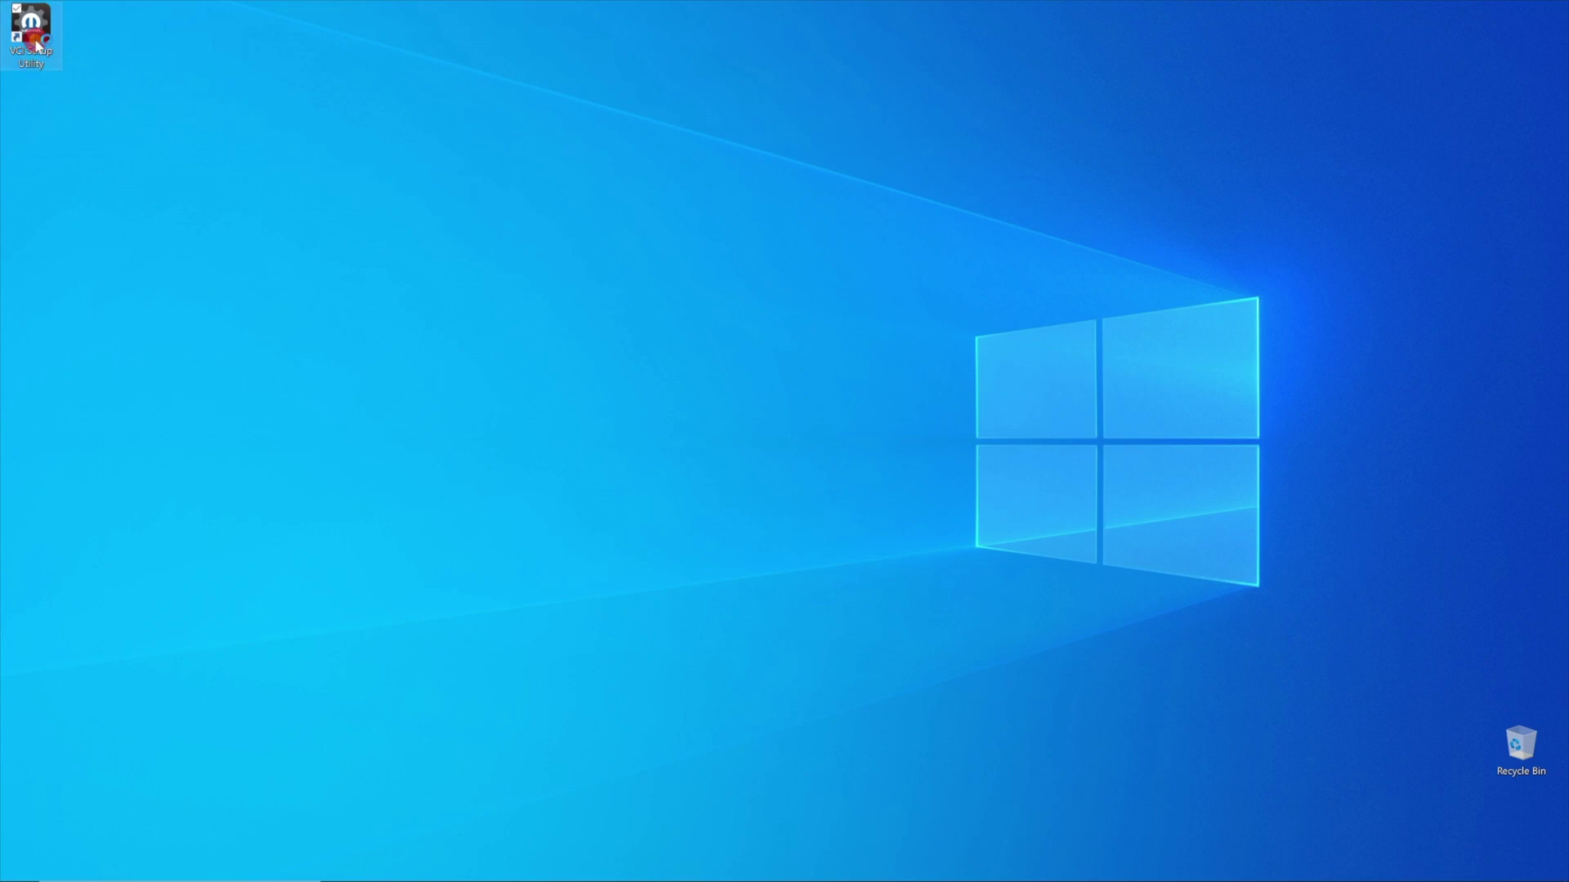
click(927, 611)
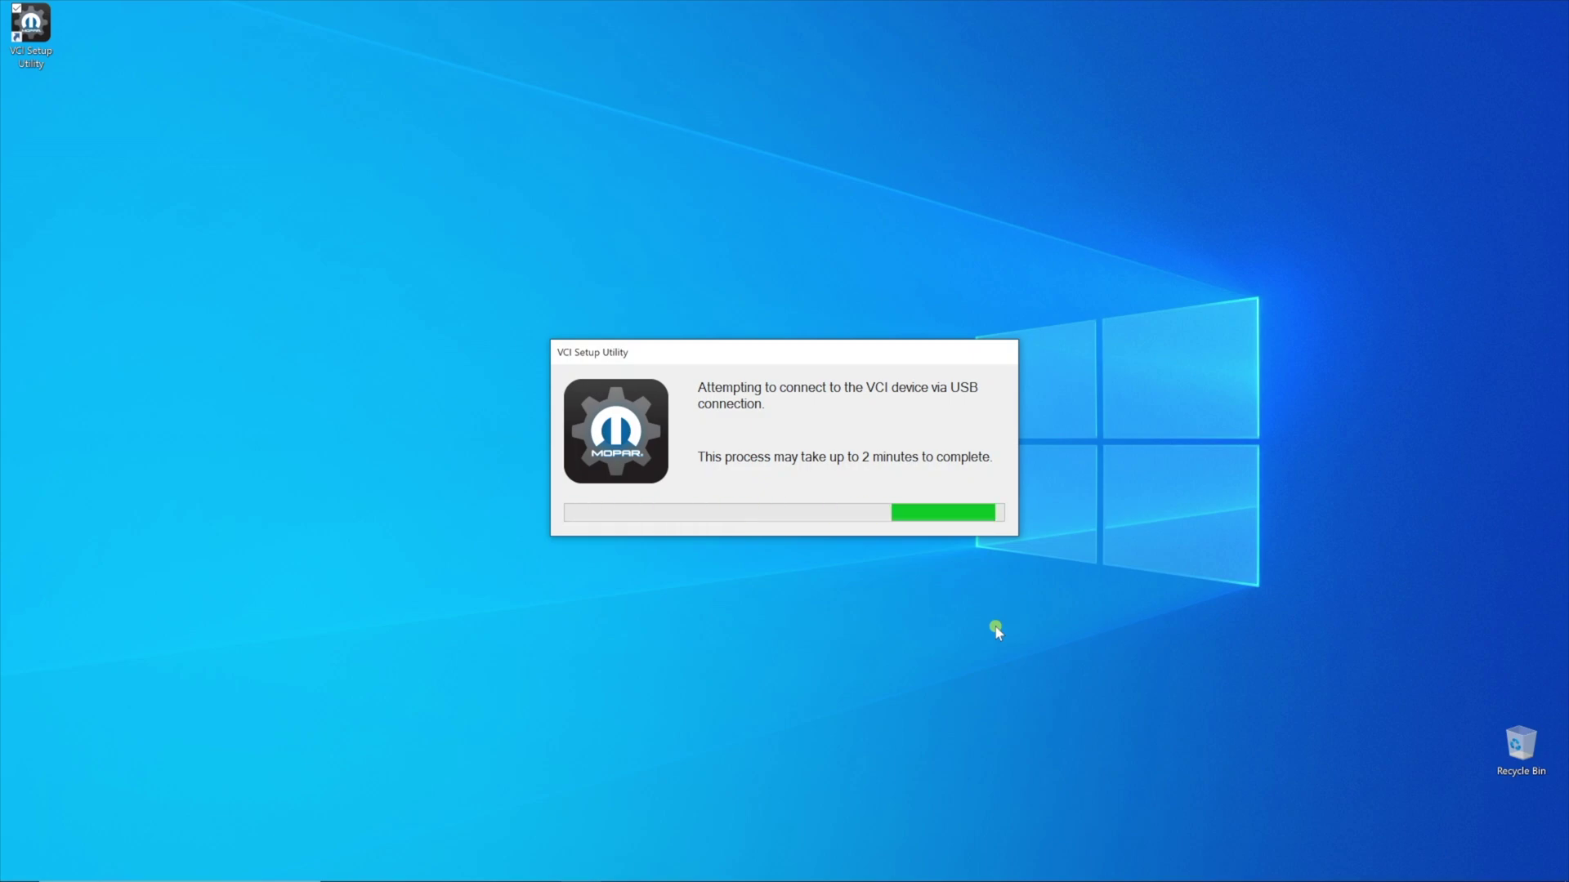
click(891, 619)
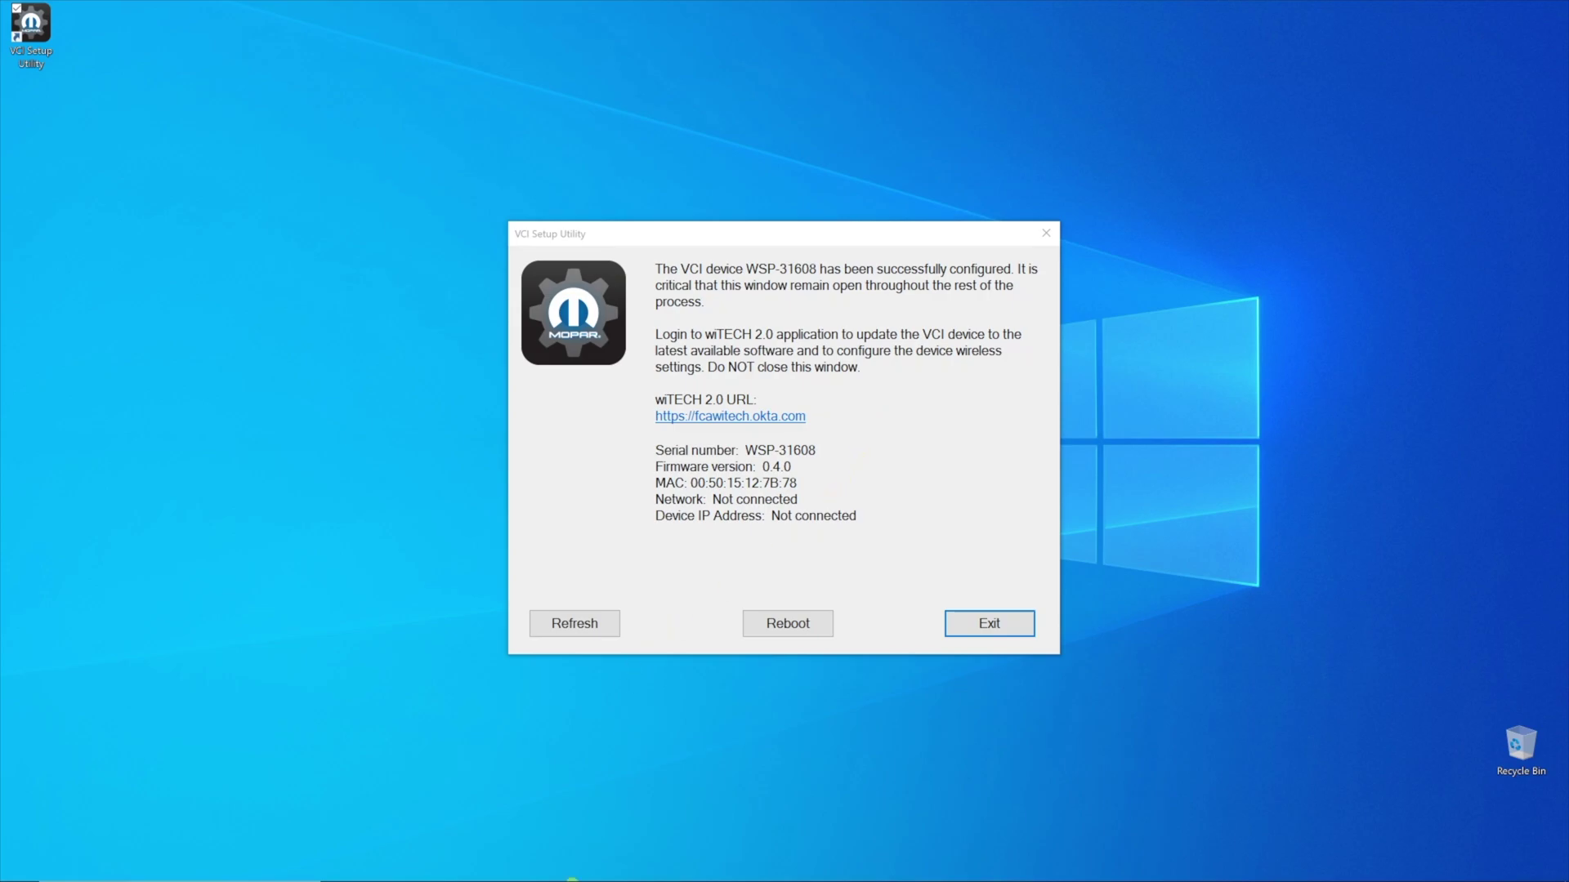
click(461, 876)
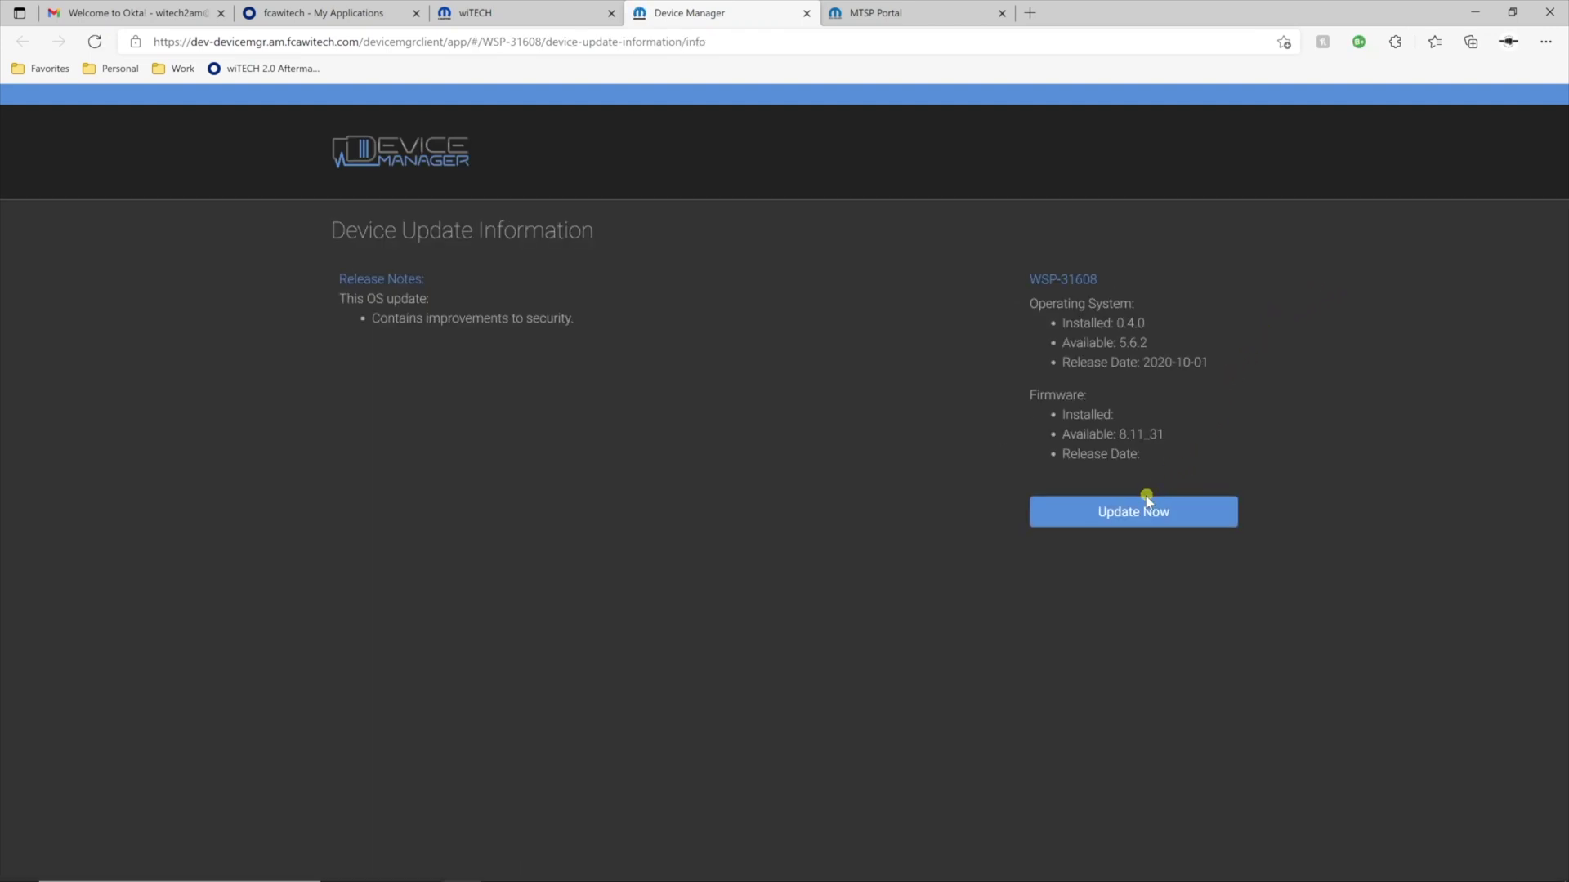
Install OS 5.6.2 and firmware 8.11_31 on WSP-31608 and acknowledge the completed update.
click(1136, 514)
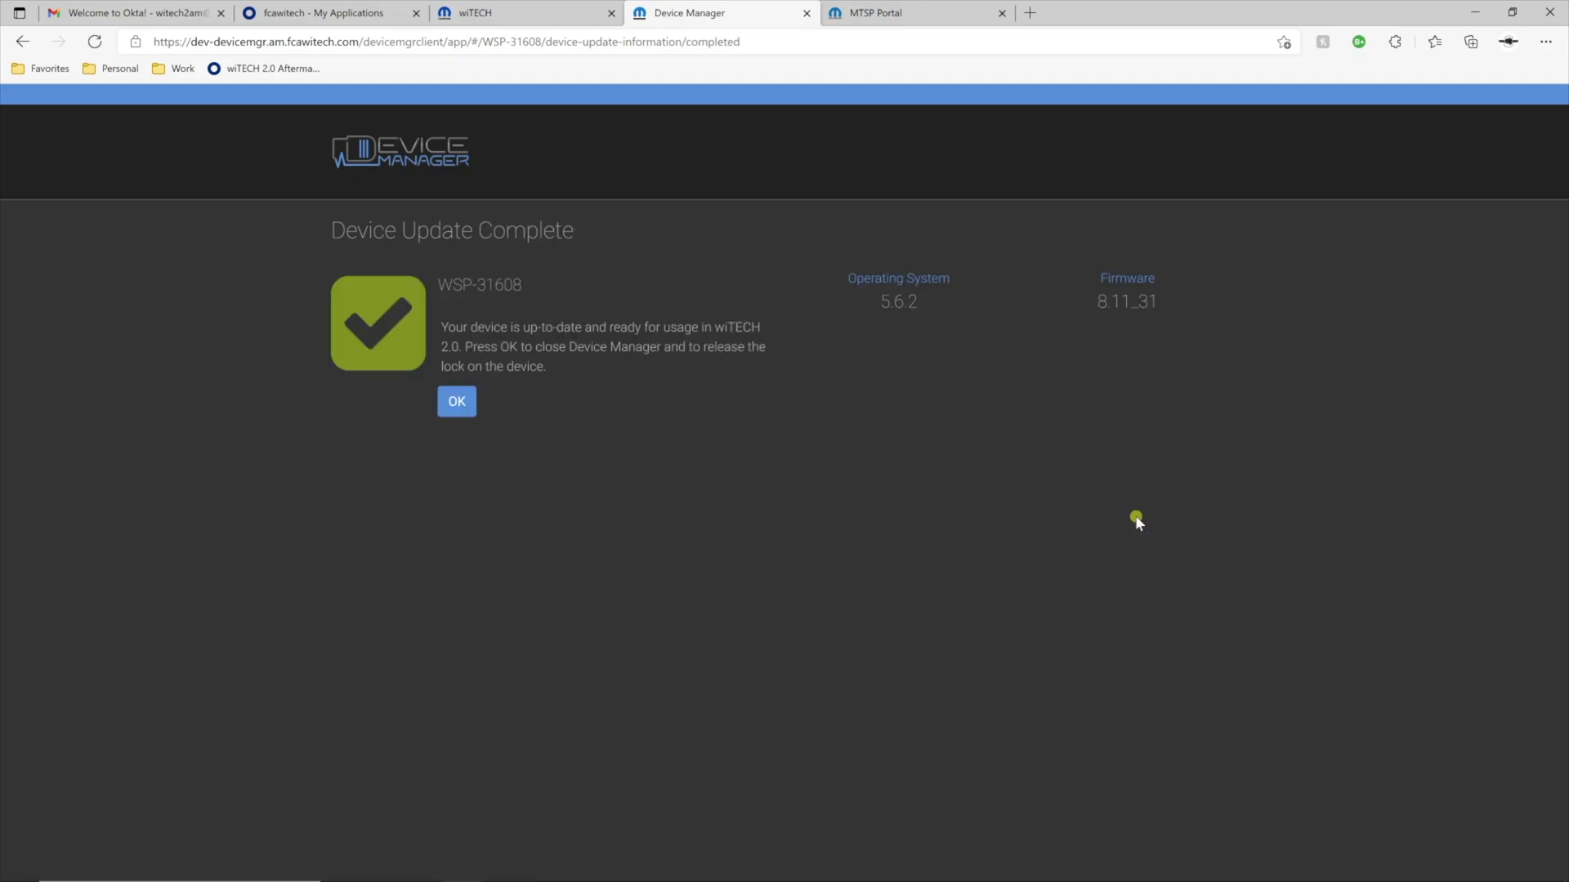
click(454, 406)
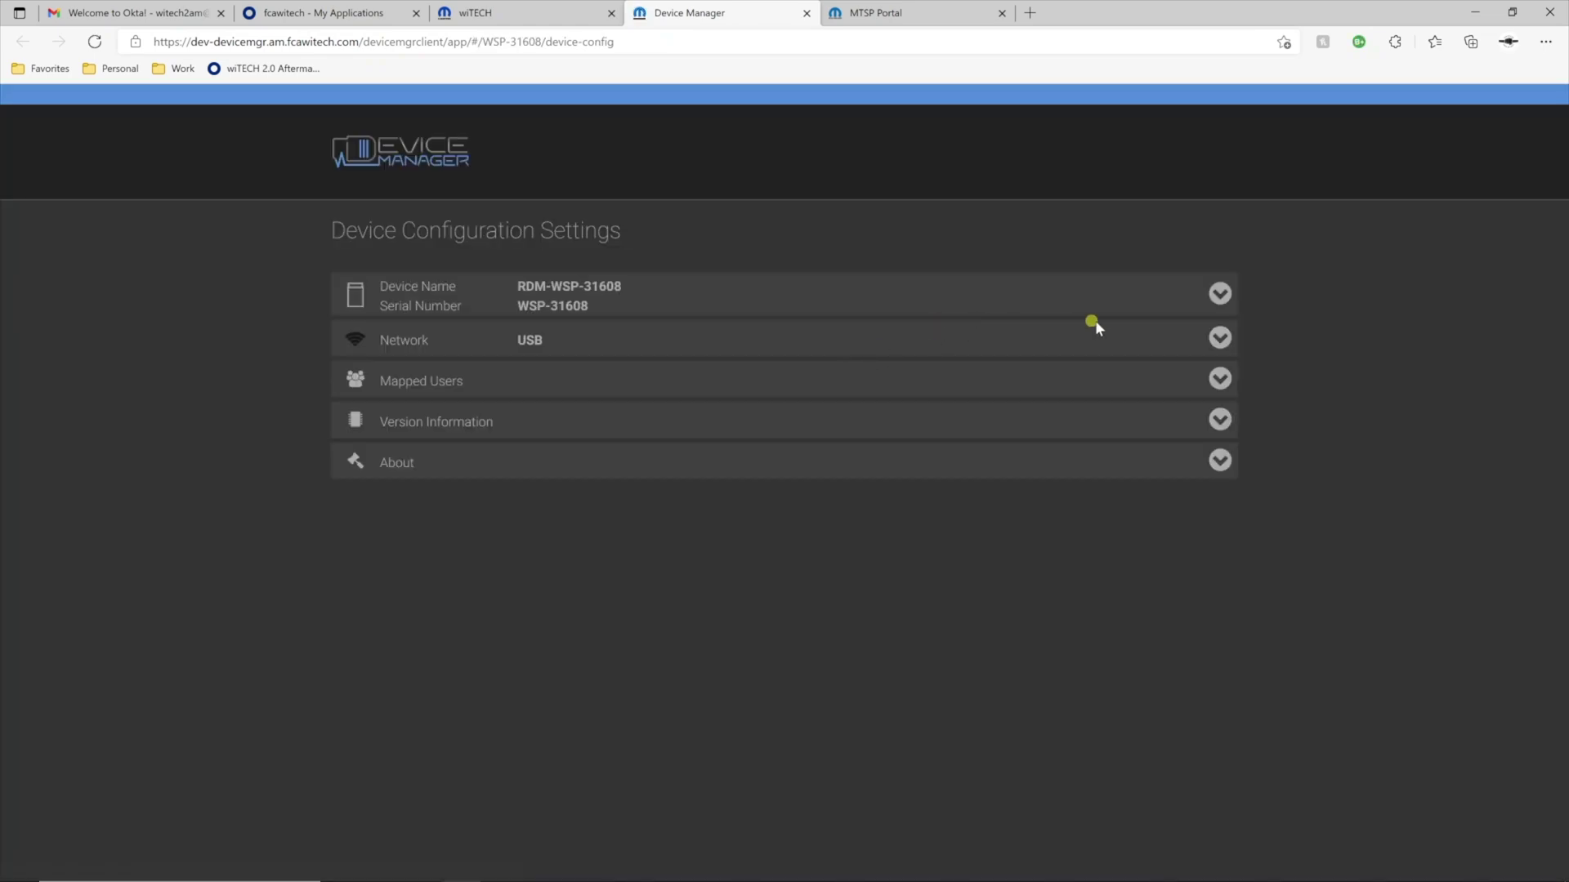
Join WSP-31608 to the witech2 Wi-Fi network using its password, without saving the password.
click(1219, 338)
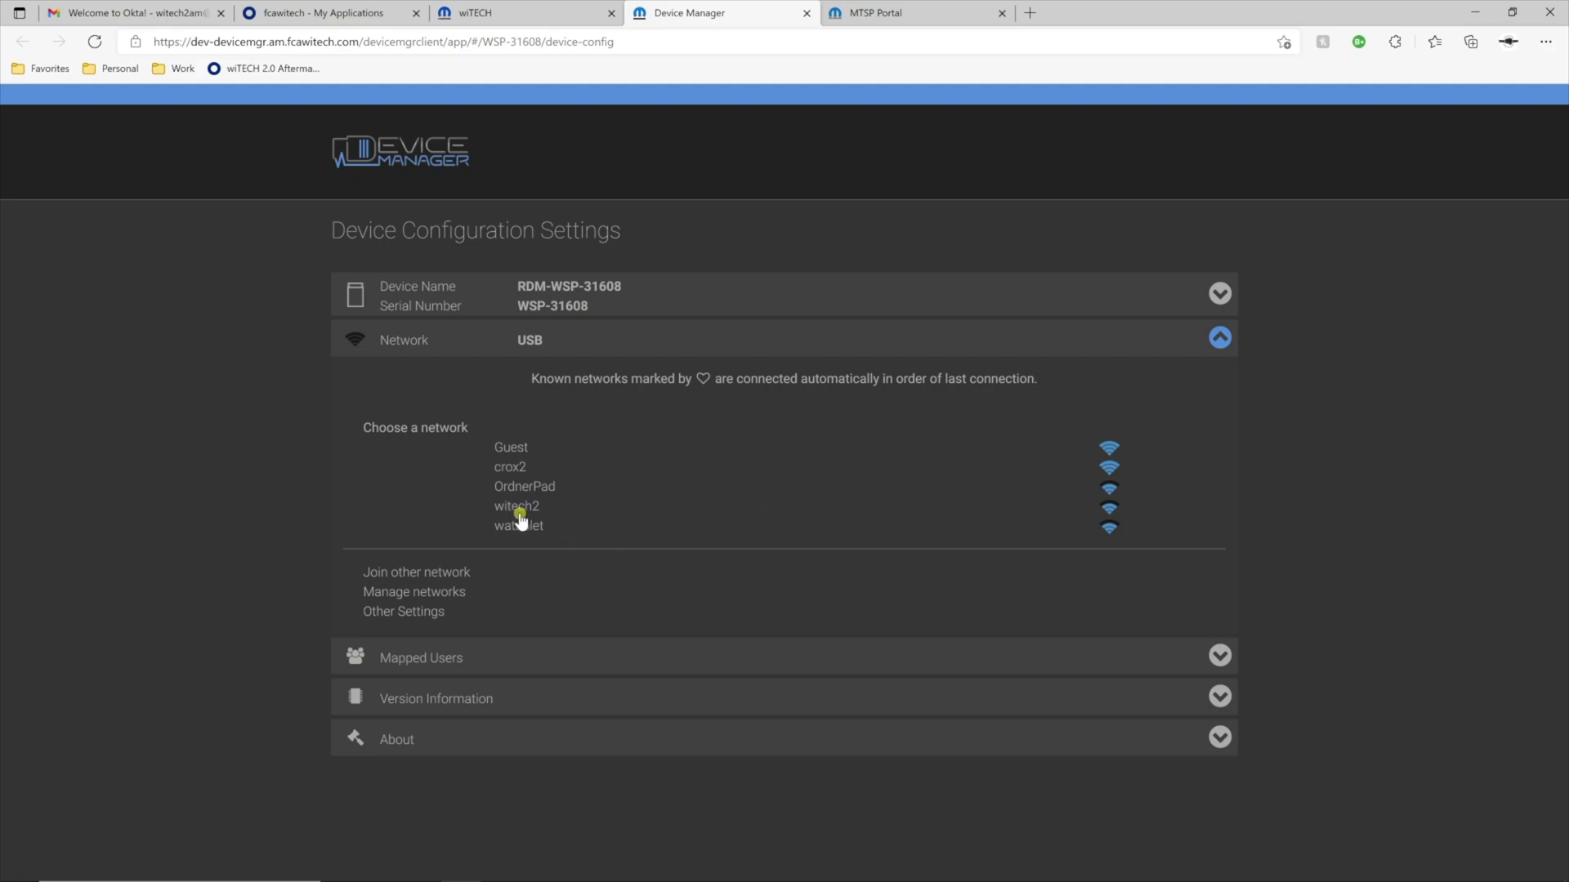
click(518, 508)
click(733, 433)
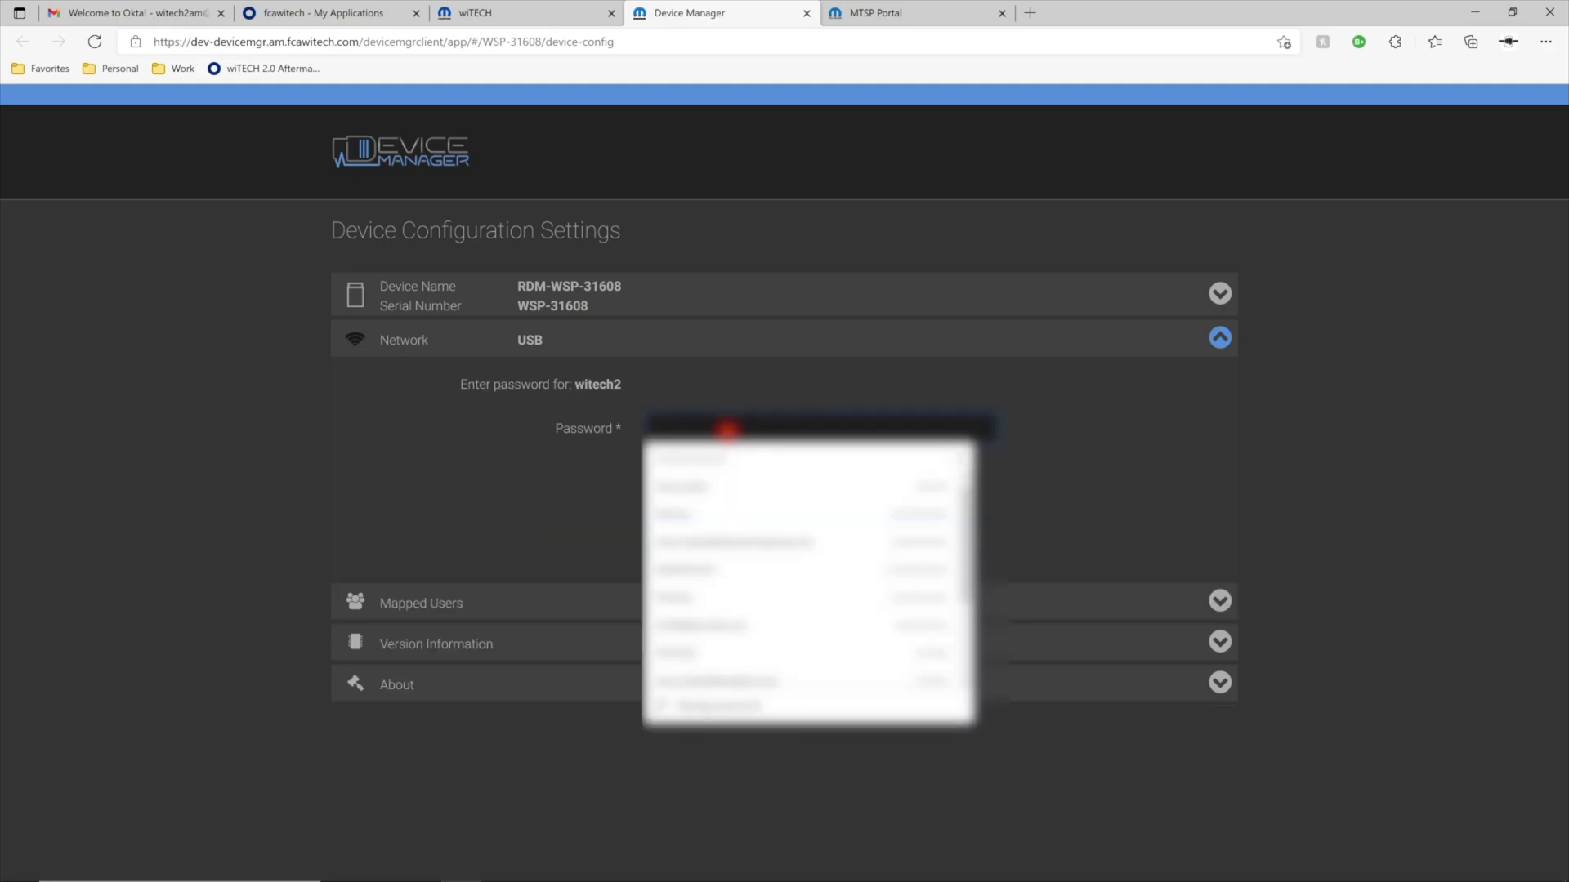
text(••••)
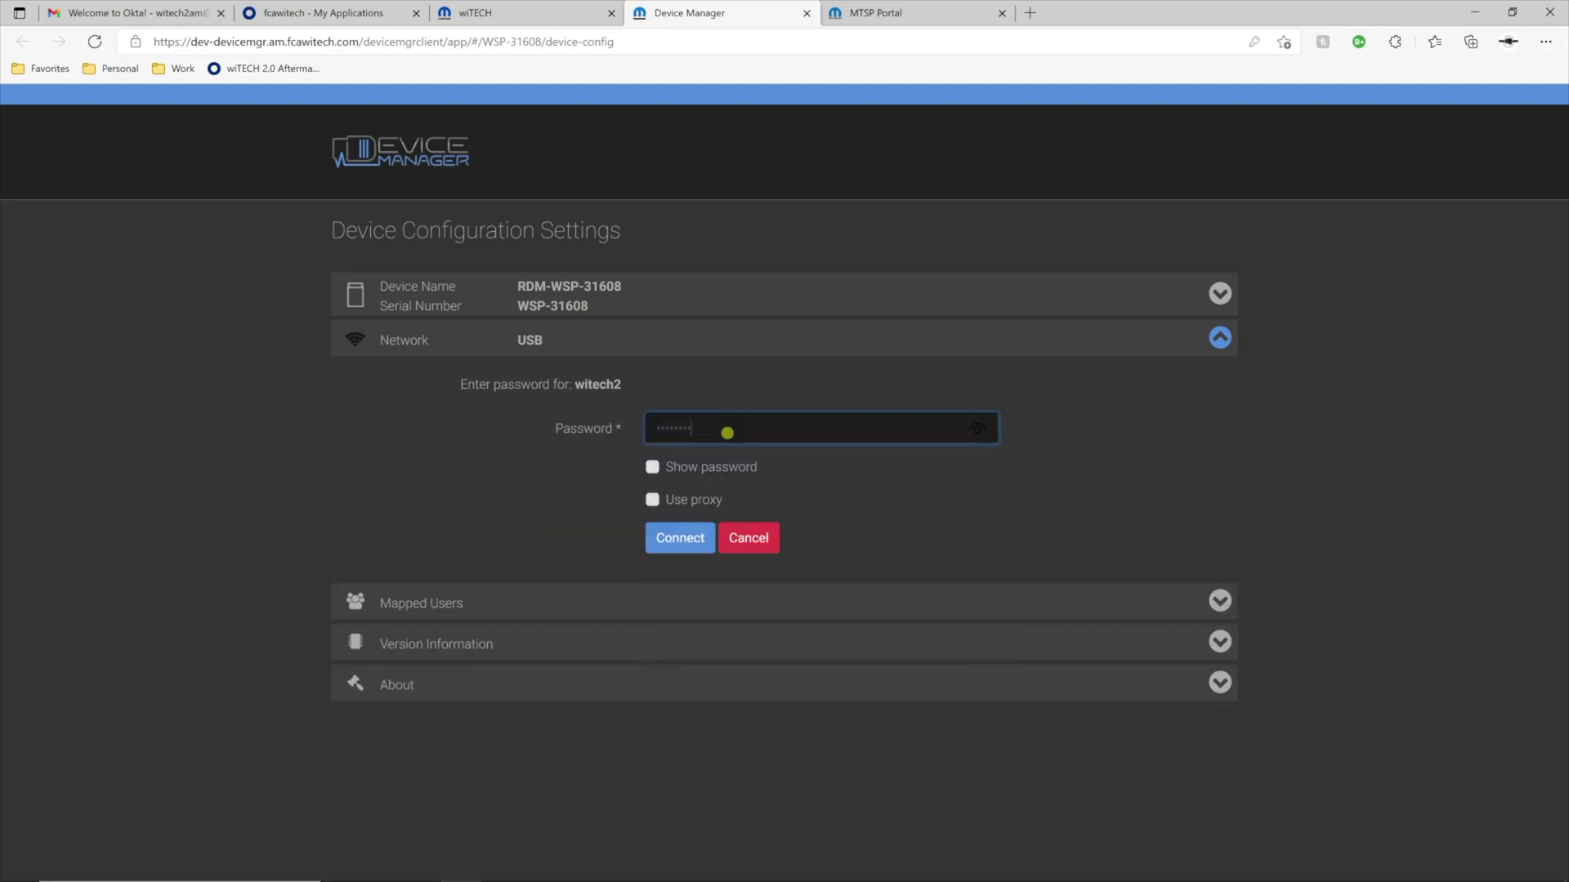
click(682, 539)
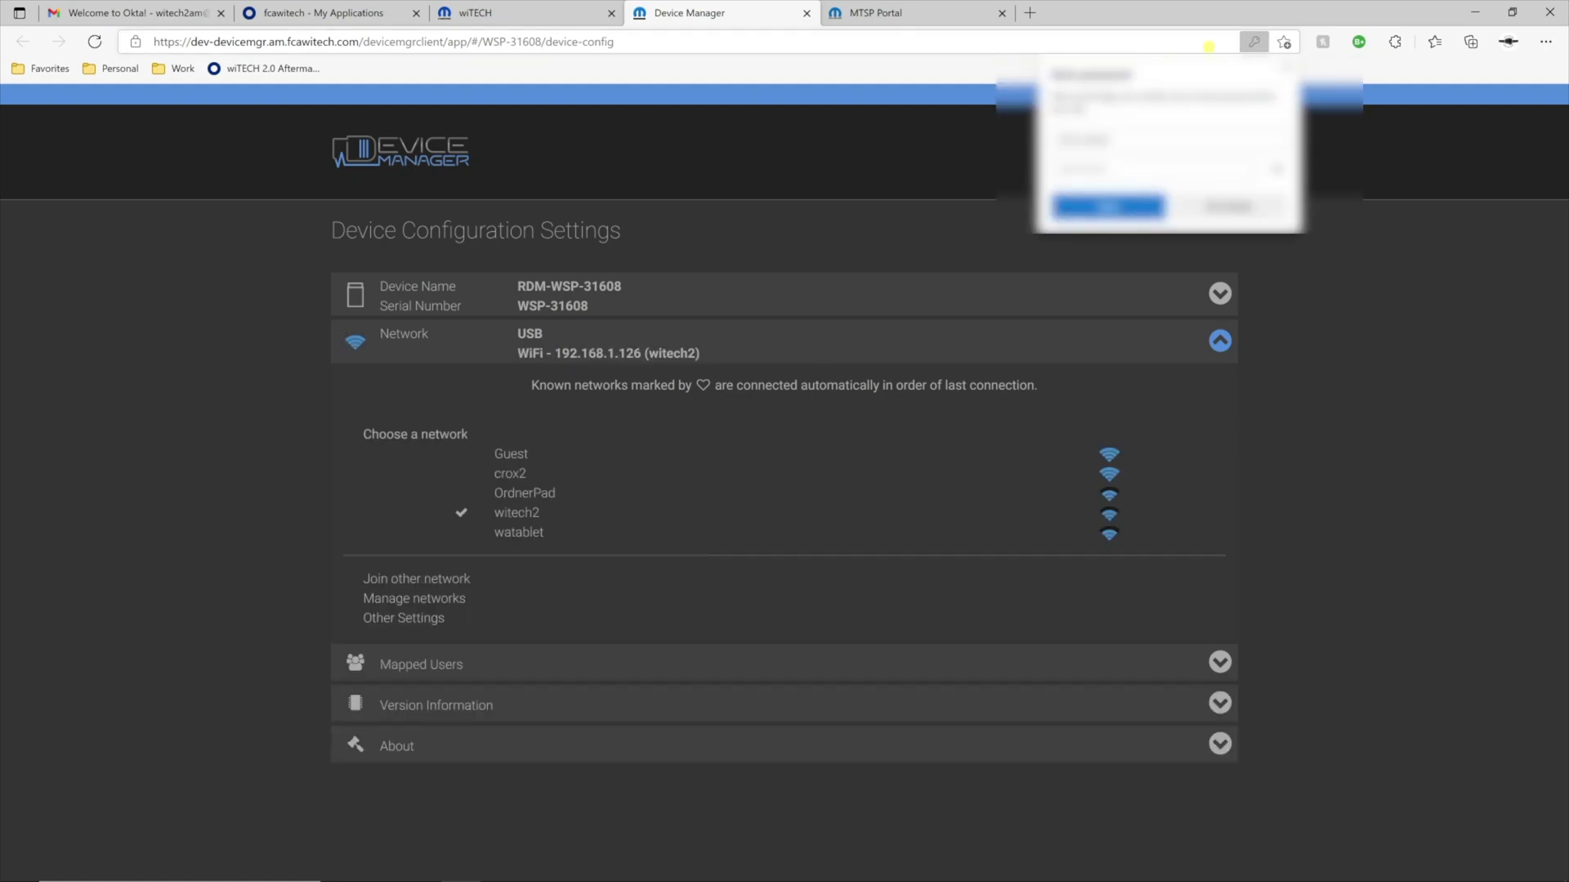
click(1287, 69)
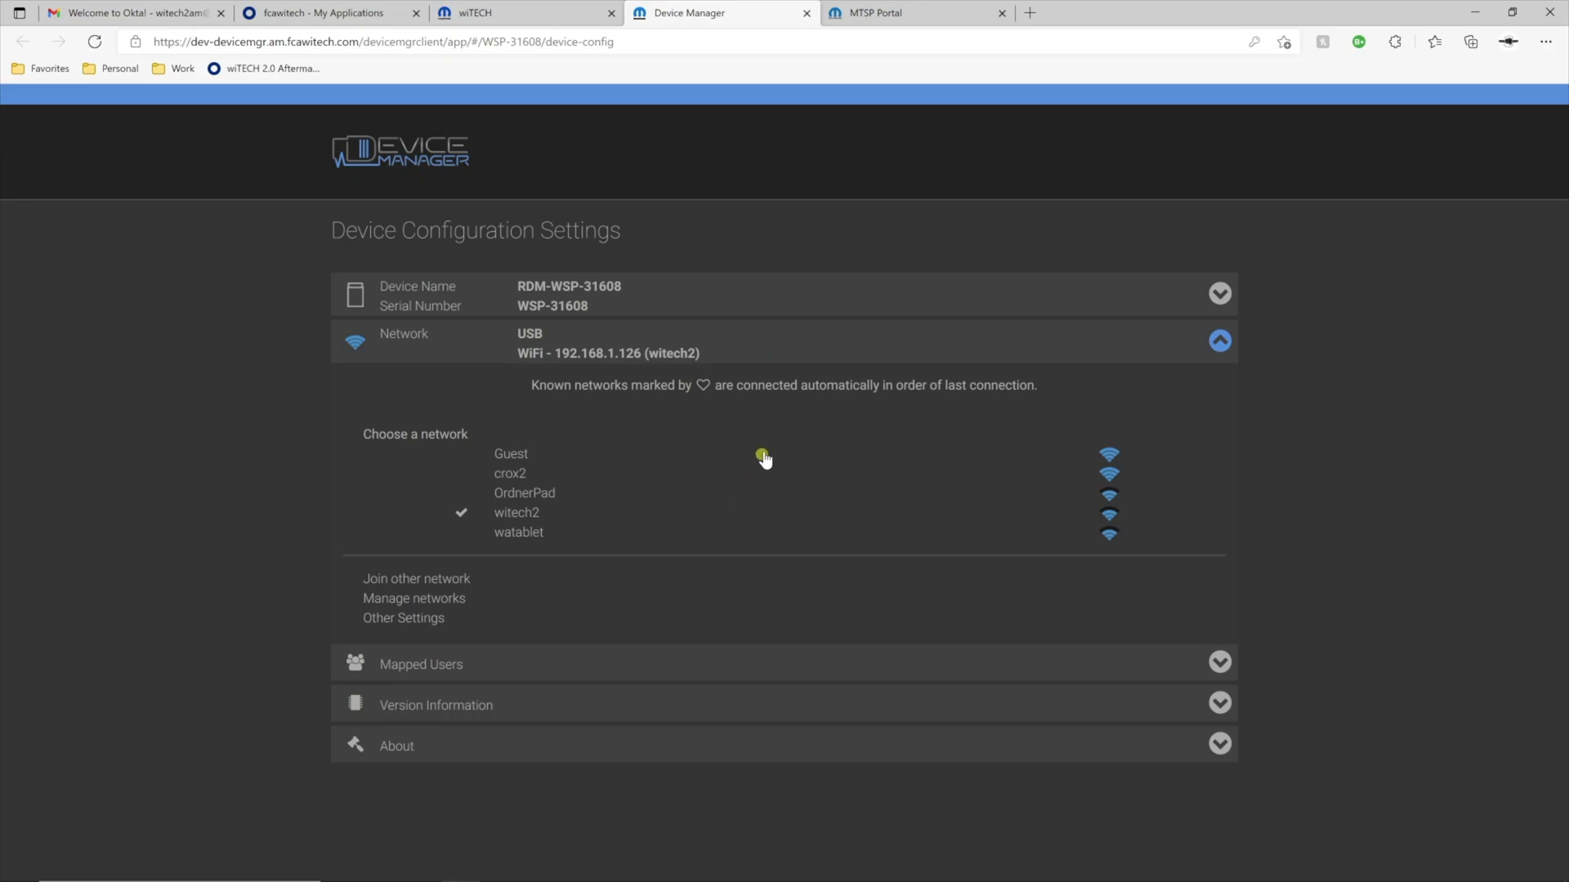
Close the Device Manager tab to get back to the wiTECH 2 Vehicle Selection page.
click(806, 13)
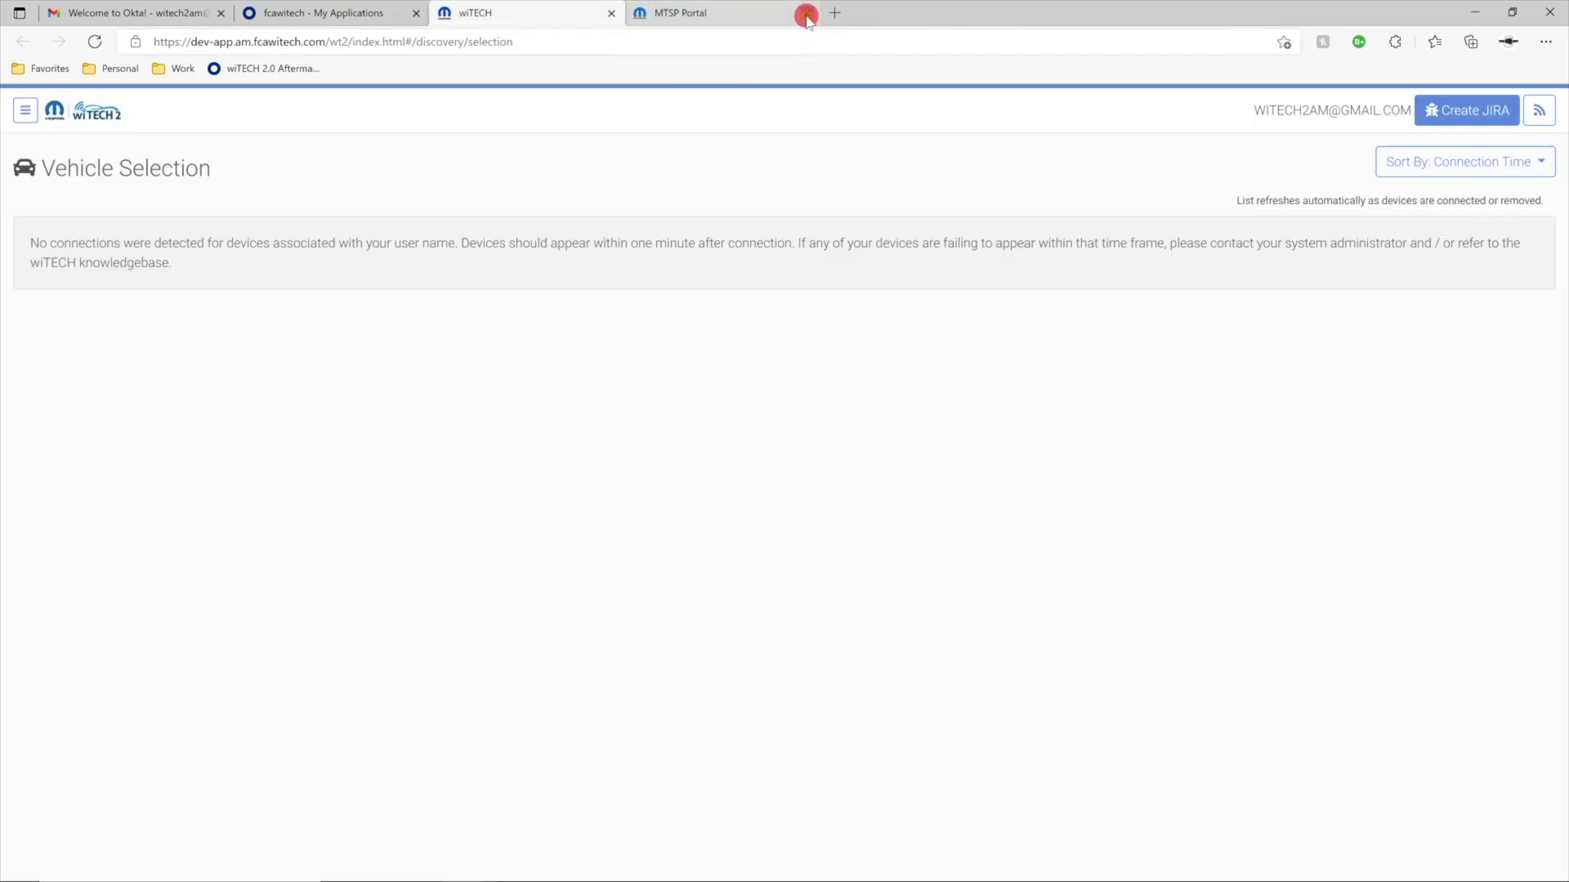